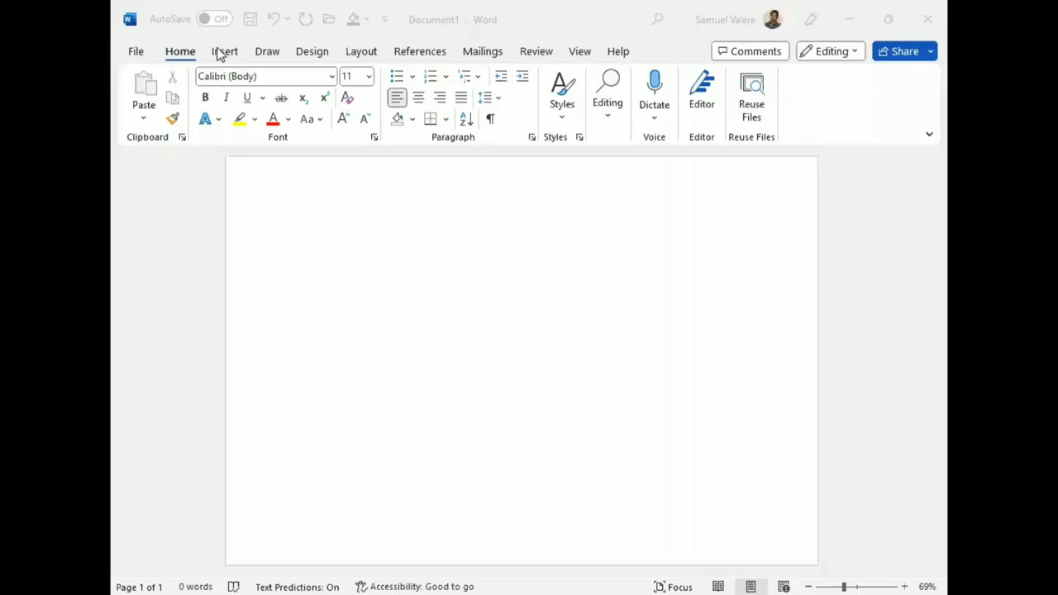
Search online pictures for 'Borders' and insert the blue ornate border image
{"action": "left_click", "coordinate": [222, 52]}
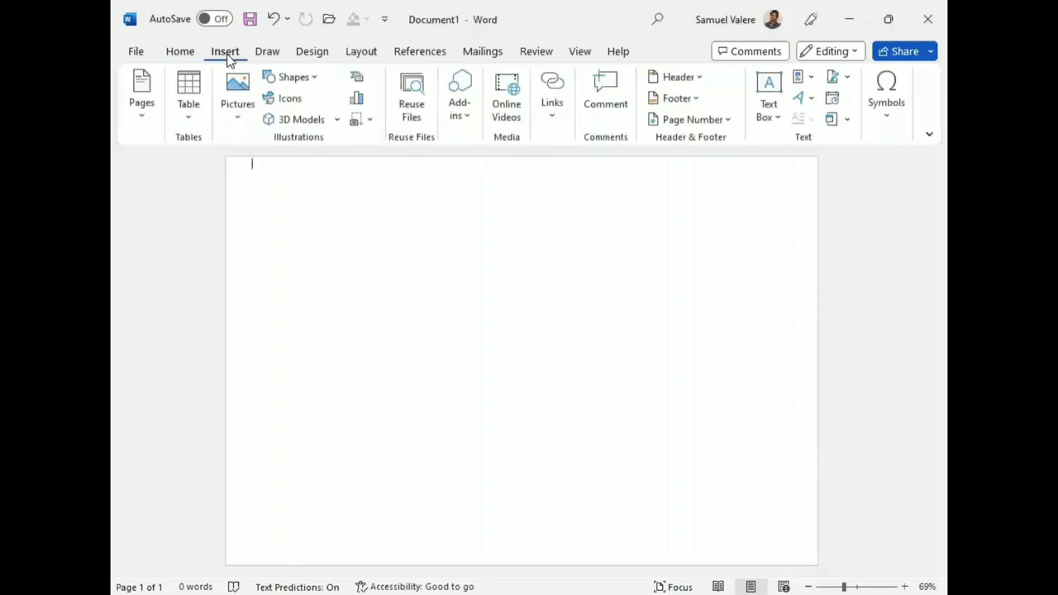
{"action": "left_click", "coordinate": [237, 117]}
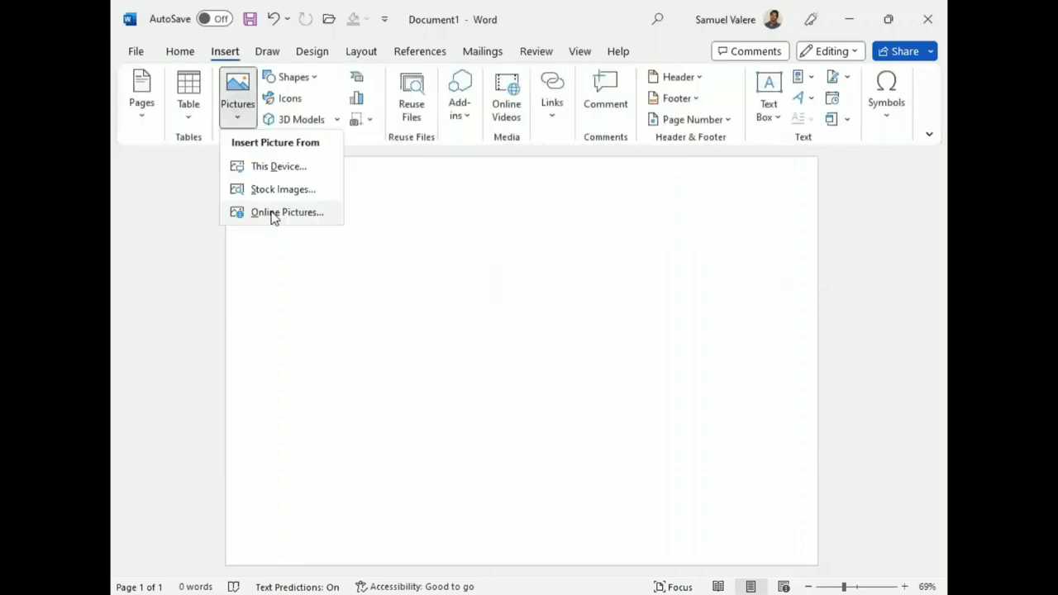
{"action": "left_click", "coordinate": [274, 215]}
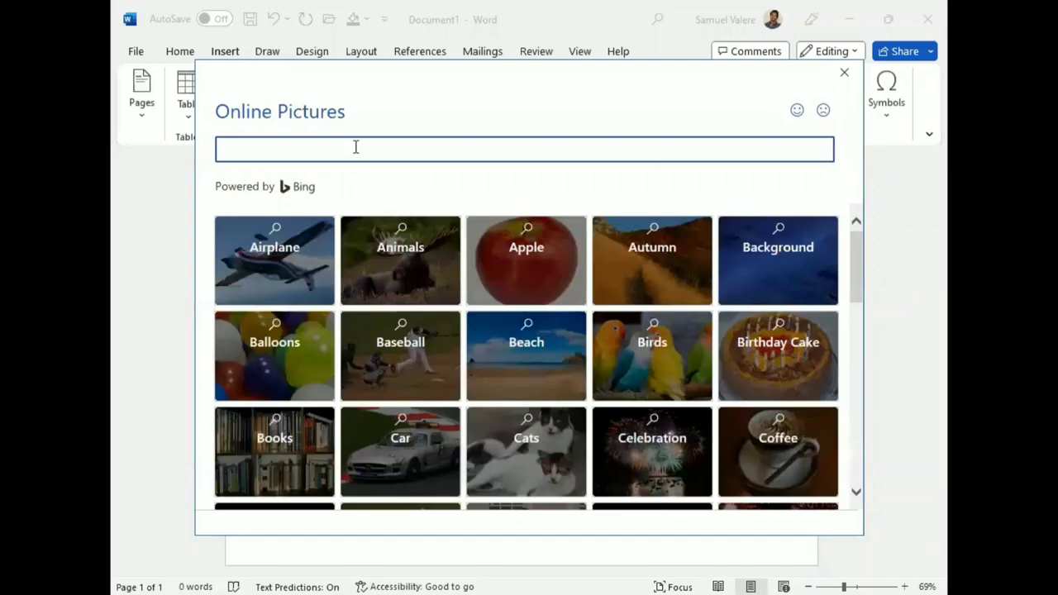
{"action": "type", "text": "Borders"}
{"action": "key", "text": "Return"}
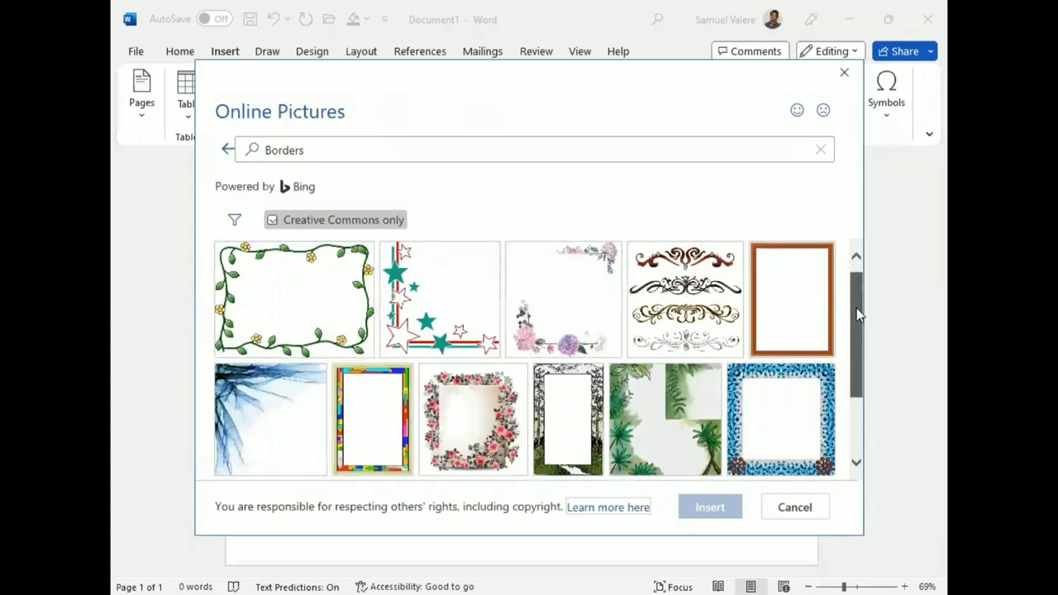
{"action": "left_click_drag", "start_coordinate": [858, 314], "coordinate": [863, 359]}
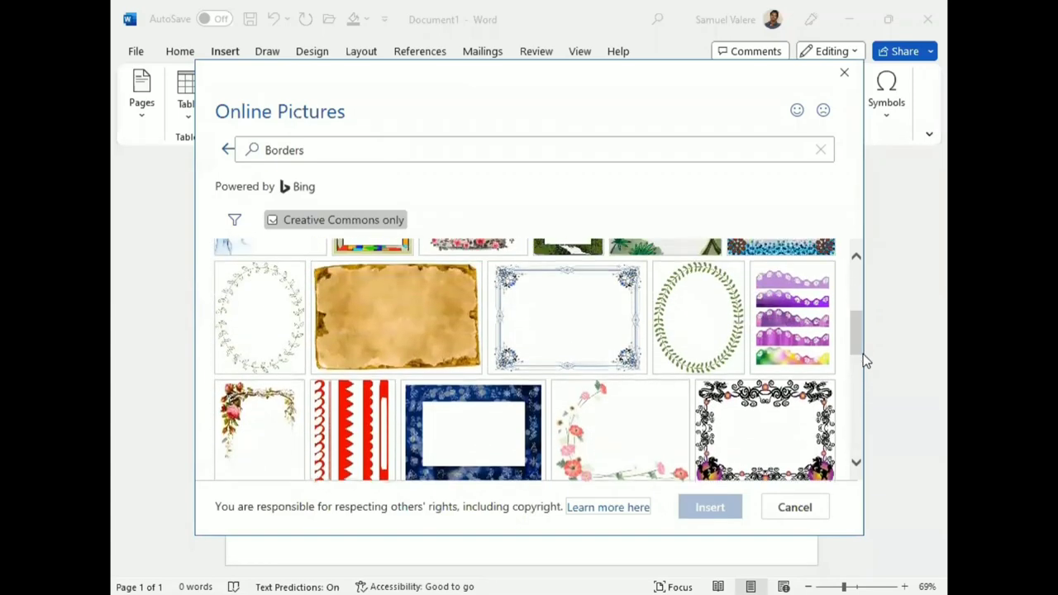
{"action": "double_click", "coordinate": [548, 319]}
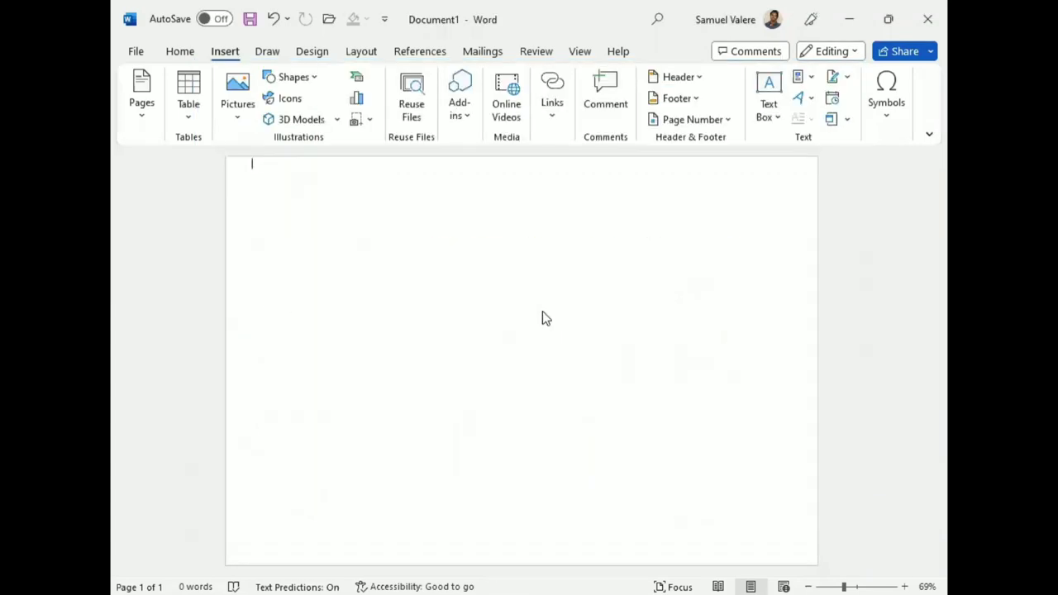
Set the border to In Front of Text and stretch it wider and taller
{"action": "left_click", "coordinate": [591, 95]}
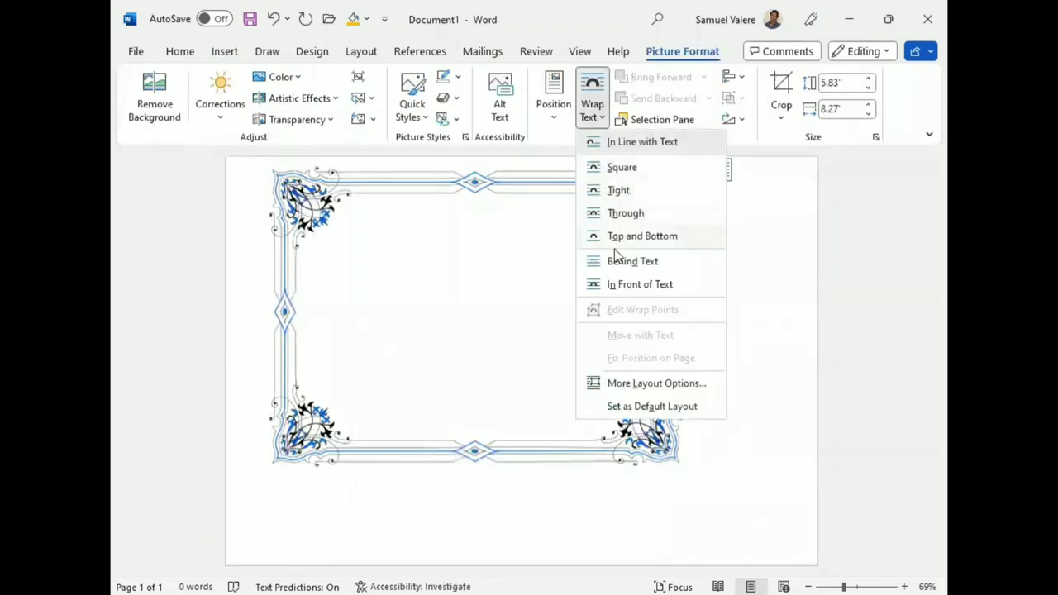
{"action": "left_click", "coordinate": [625, 285]}
{"action": "left_click_drag", "start_coordinate": [680, 316], "coordinate": [810, 328]}
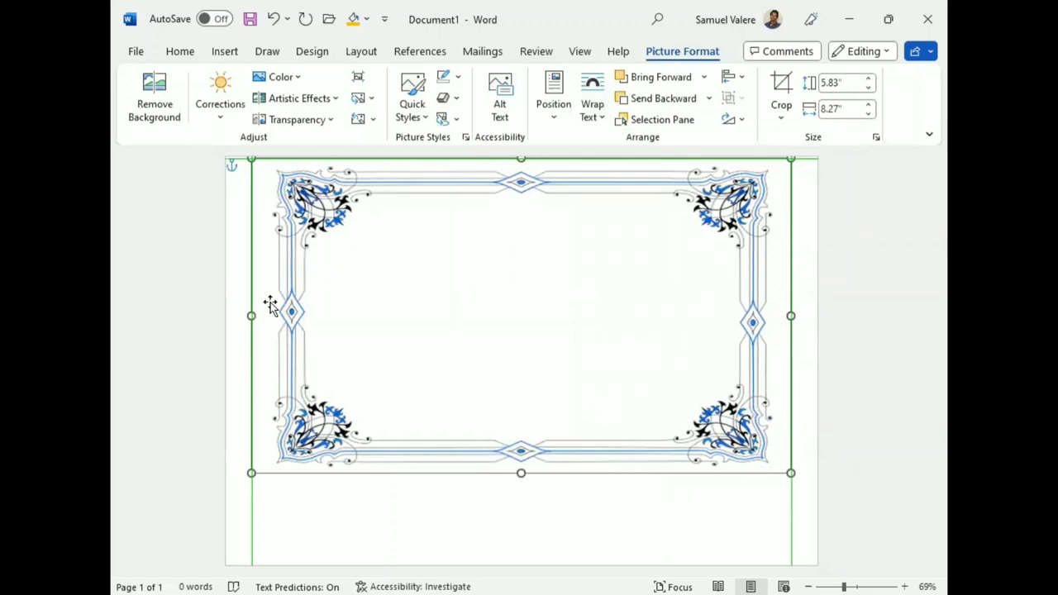
{"action": "left_click_drag", "start_coordinate": [251, 315], "coordinate": [203, 309]}
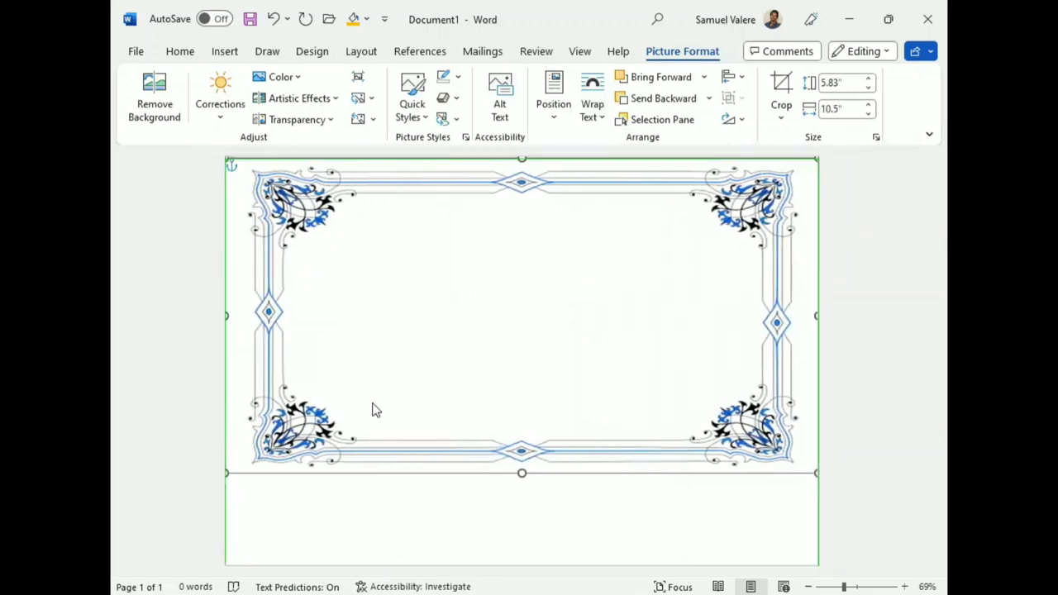
{"action": "left_click_drag", "start_coordinate": [521, 472], "coordinate": [520, 567]}
Shift the border left and stretch its right and top edges to the page edges
{"action": "key", "text": "Escape"}
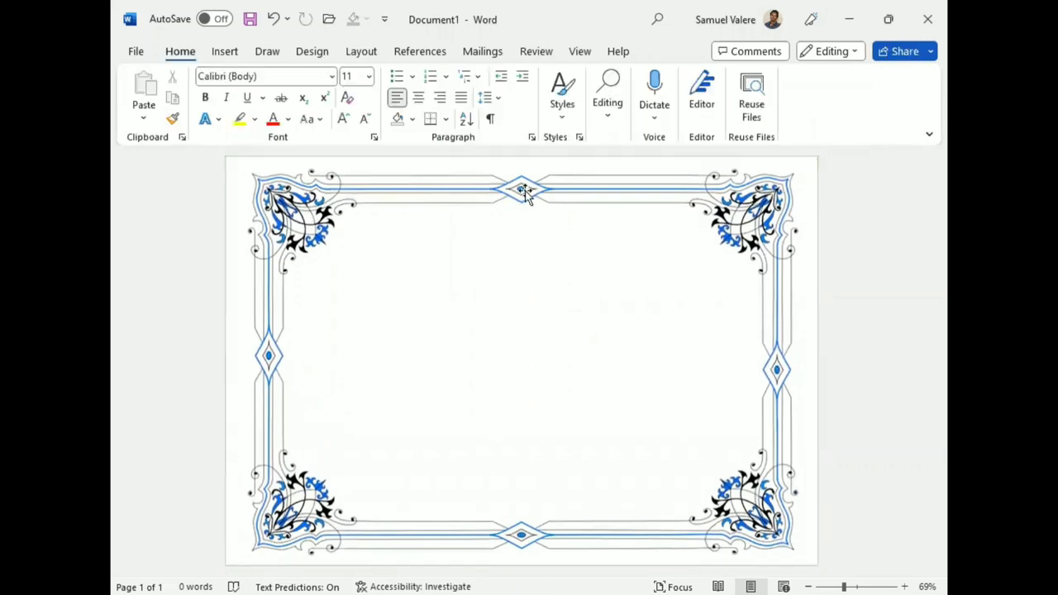
{"action": "mouse_move", "coordinate": [523, 190]}
{"action": "left_mouse_down"}
{"action": "mouse_move", "coordinate": [493, 190]}
{"action": "mouse_move", "coordinate": [498, 200]}
{"action": "left_mouse_up"}
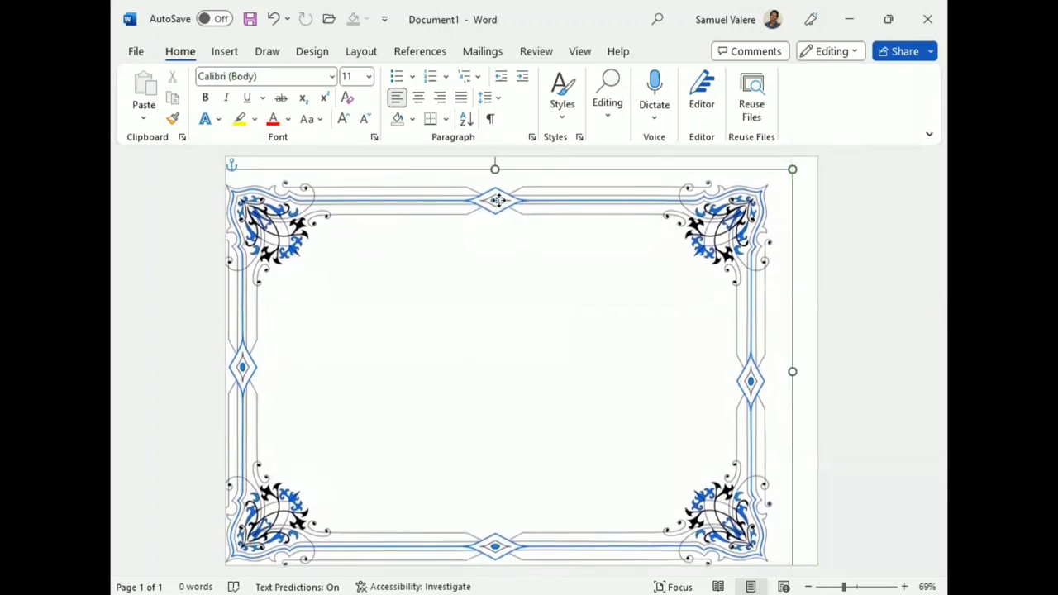
{"action": "left_click_drag", "start_coordinate": [792, 371], "coordinate": [837, 364]}
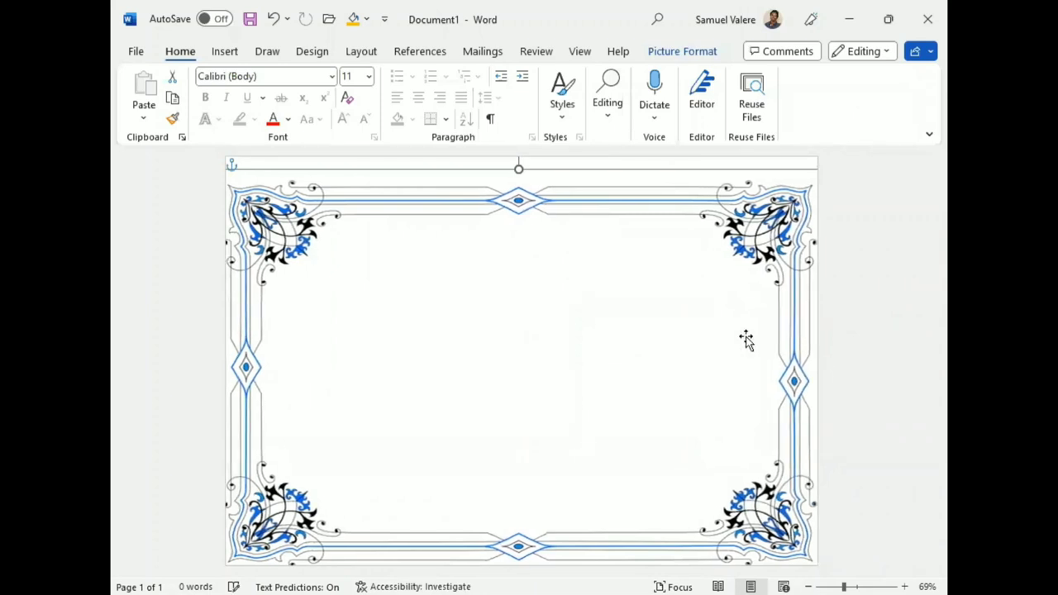
{"action": "left_click_drag", "start_coordinate": [518, 169], "coordinate": [510, 187]}
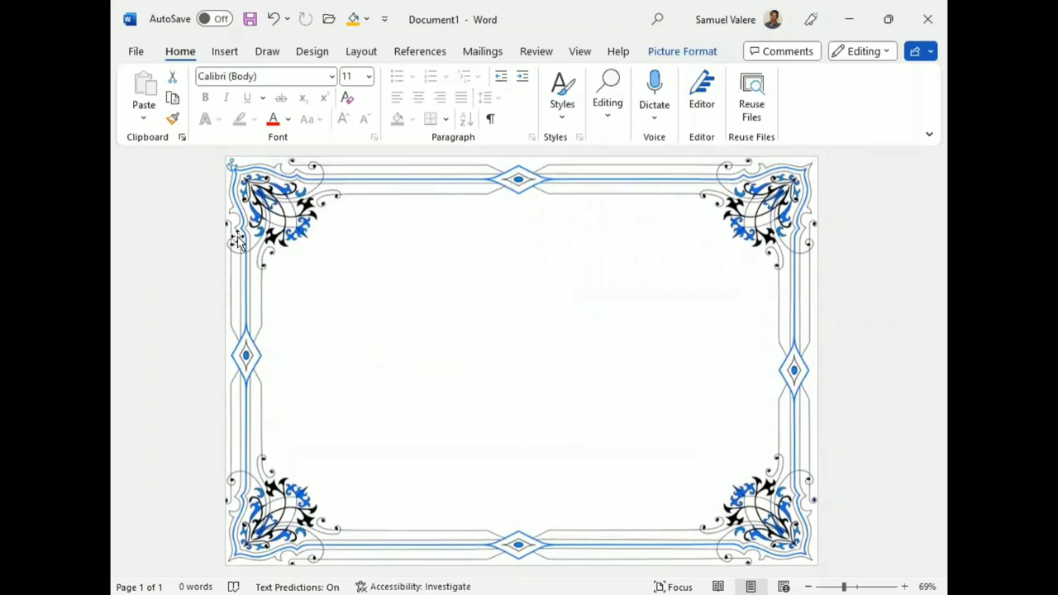
Draw a right triangle and fit it into the page's bottom-left corner
{"action": "left_click", "coordinate": [232, 55]}
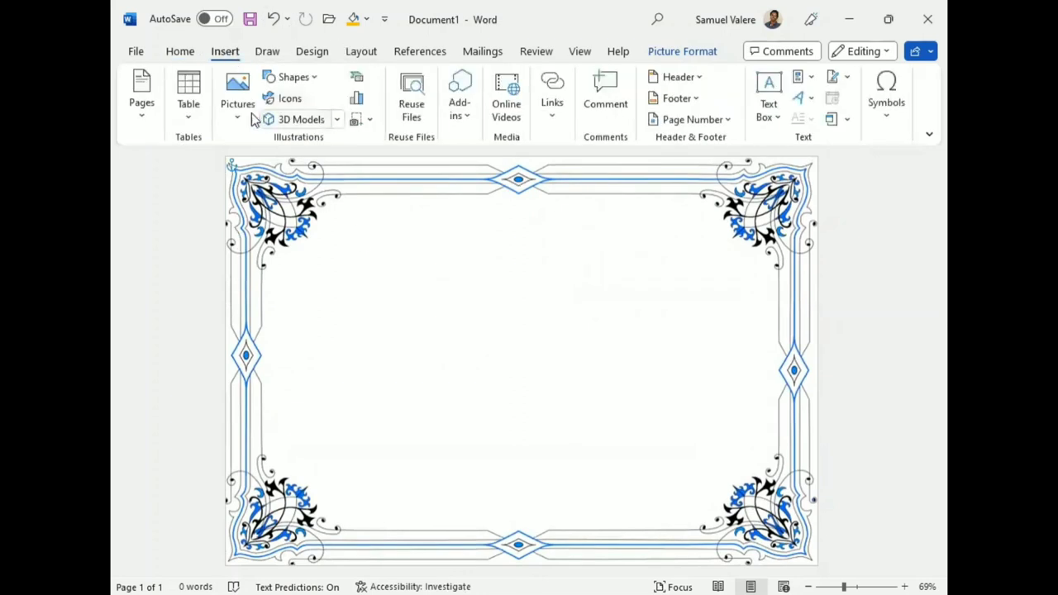
{"action": "left_click", "coordinate": [293, 77]}
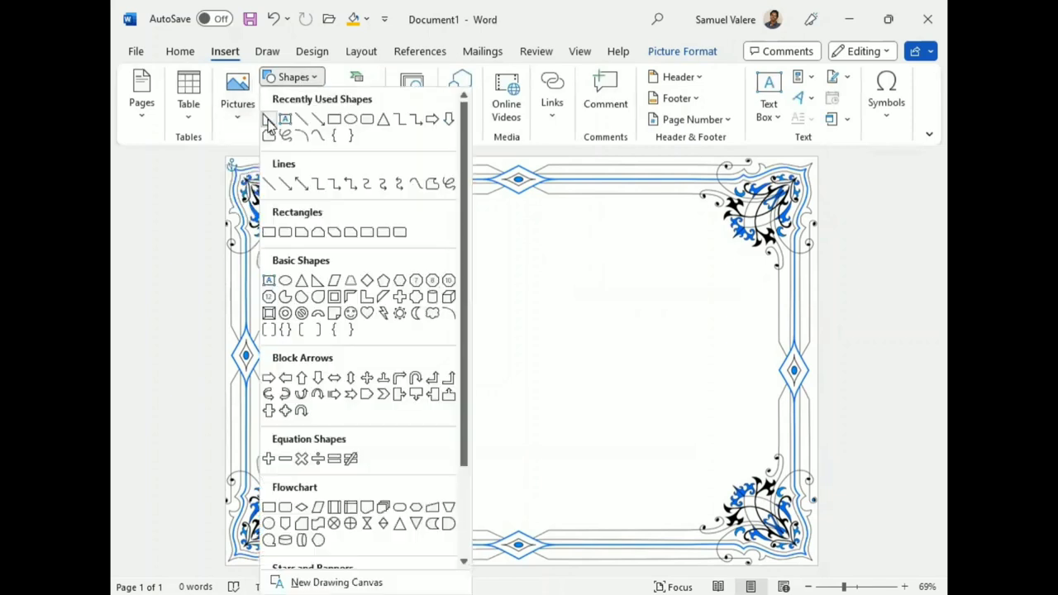
{"action": "left_click", "coordinate": [268, 123]}
{"action": "left_click_drag", "start_coordinate": [234, 351], "coordinate": [401, 536]}
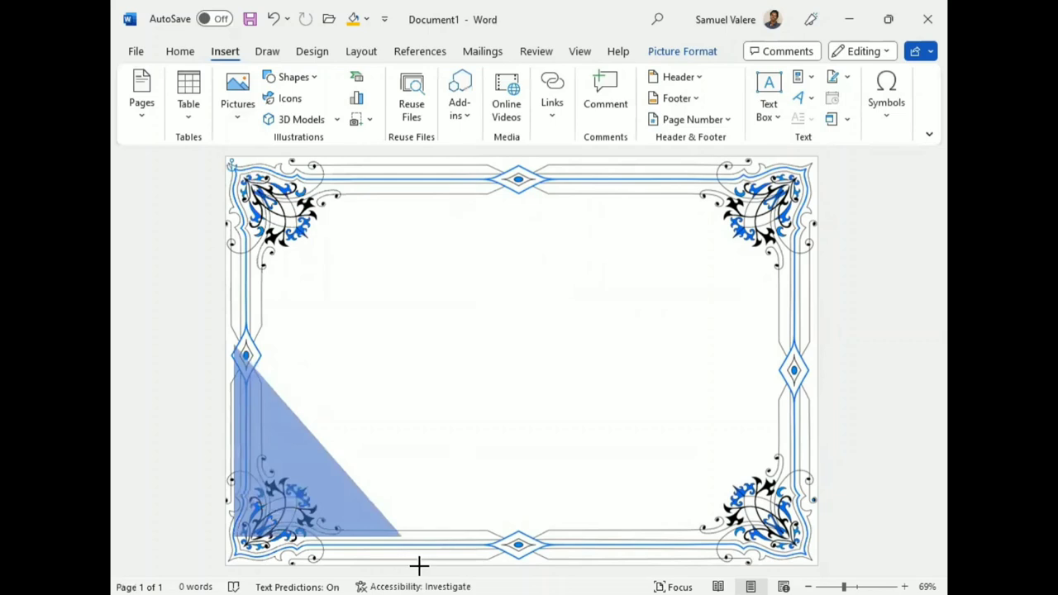
{"action": "left_click_drag", "start_coordinate": [421, 565], "coordinate": [418, 566]}
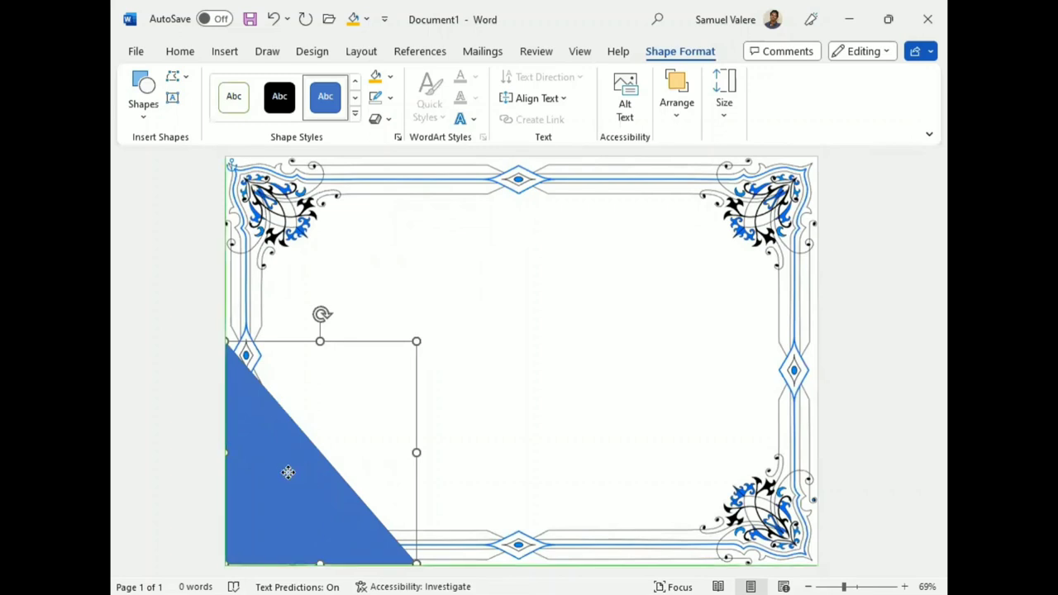
{"action": "left_click_drag", "start_coordinate": [294, 469], "coordinate": [294, 476]}
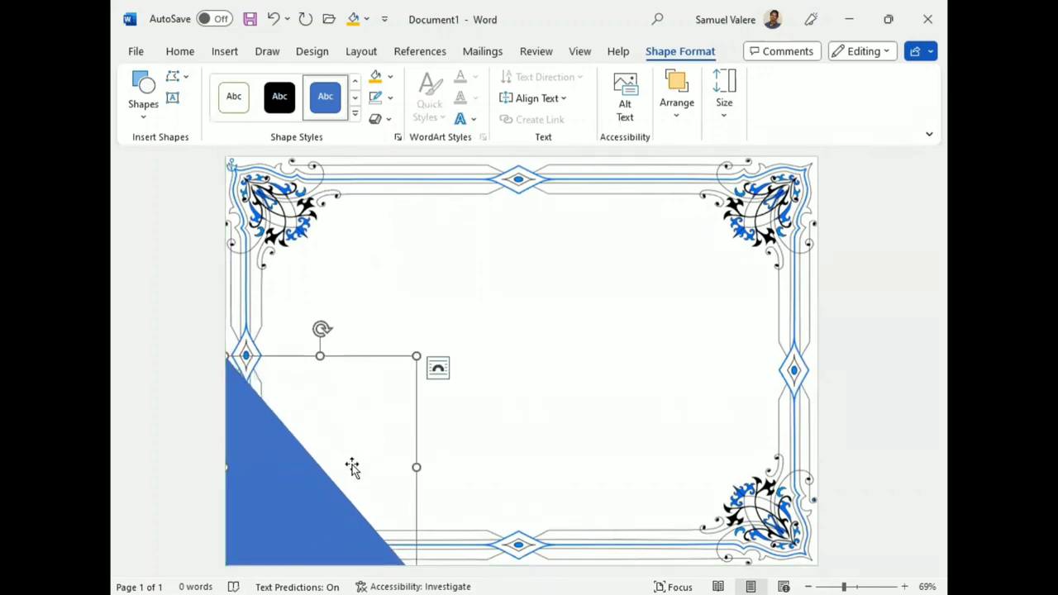
{"action": "left_click_drag", "start_coordinate": [415, 466], "coordinate": [421, 467]}
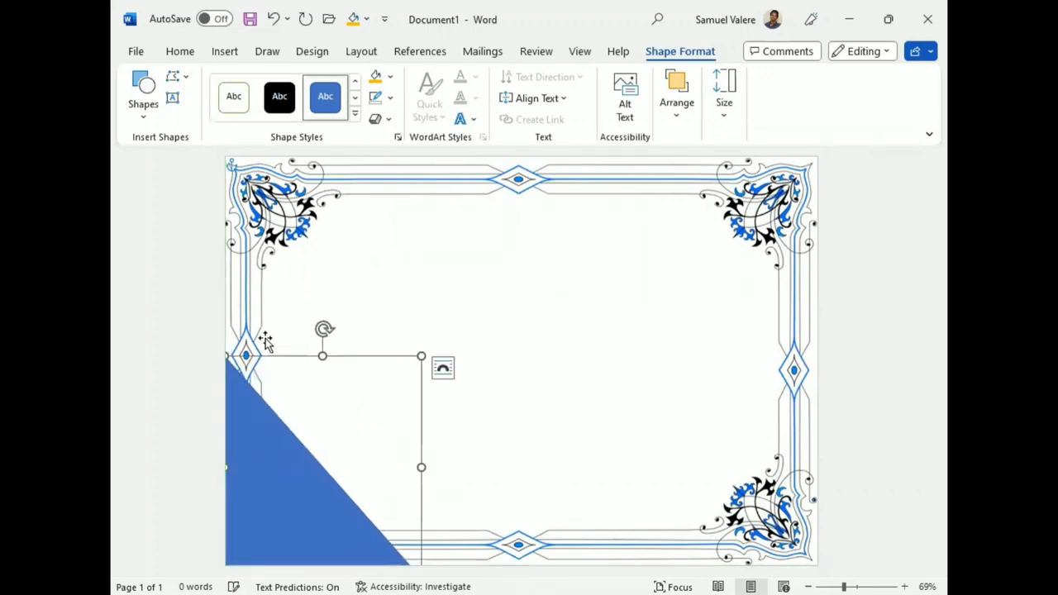
{"action": "left_click_drag", "start_coordinate": [224, 357], "coordinate": [224, 364]}
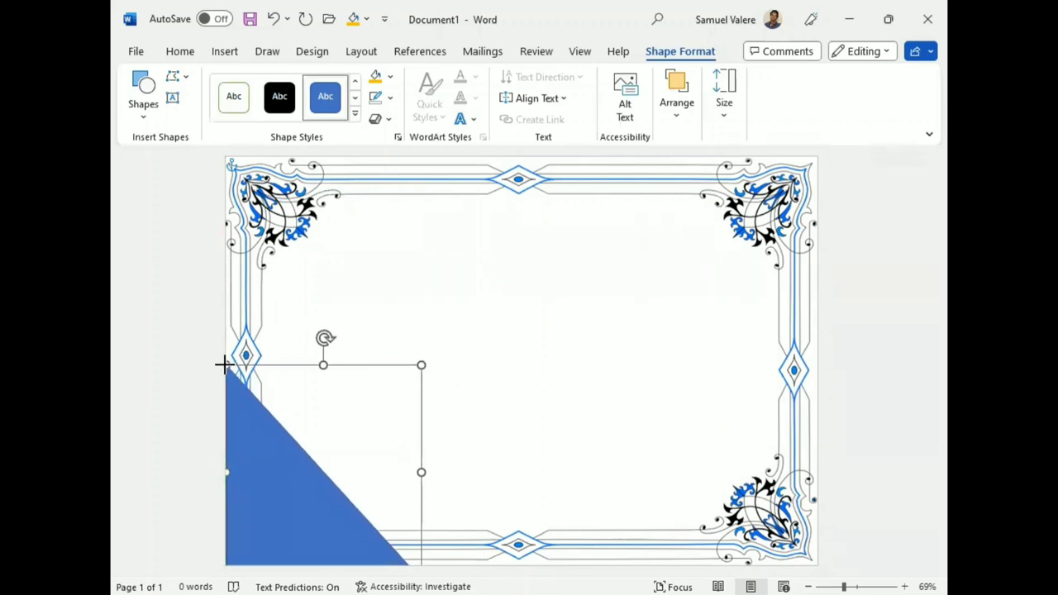
Remove the triangle's outline
{"action": "left_click", "coordinate": [390, 99]}
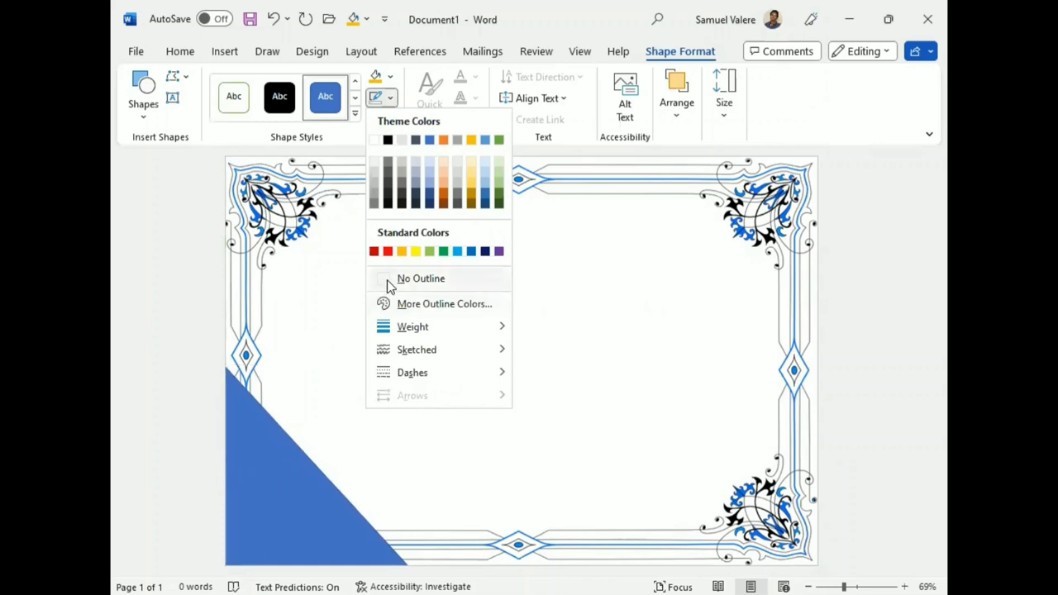
{"action": "left_click", "coordinate": [387, 280]}
{"action": "left_click", "coordinate": [361, 170]}
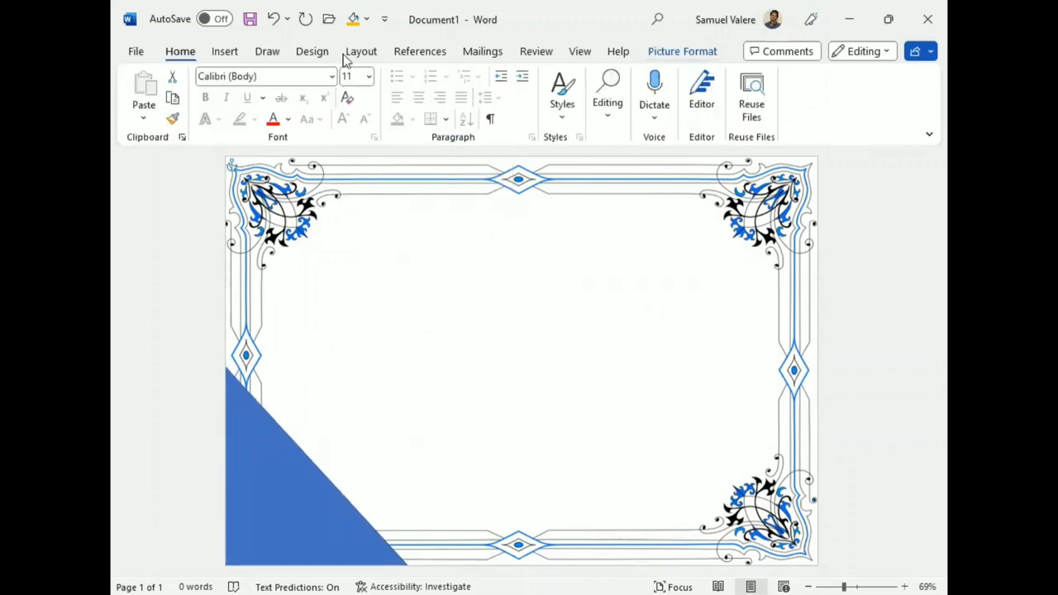
Apply the yellow-orange shape style to the triangle and send it behind the border
{"action": "left_click", "coordinate": [267, 489]}
{"action": "left_click", "coordinate": [679, 51]}
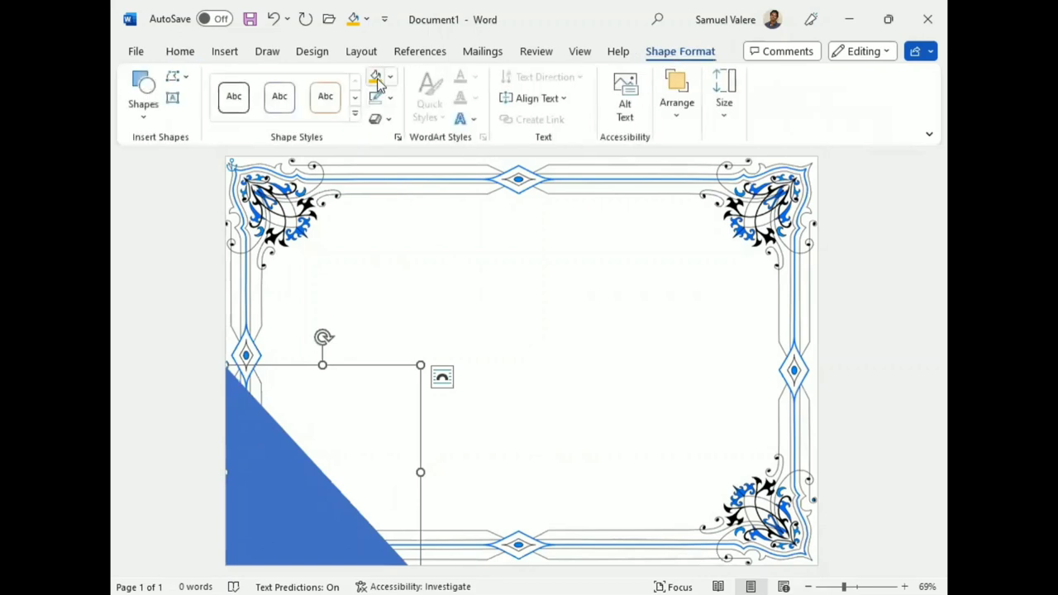
{"action": "left_click", "coordinate": [279, 96]}
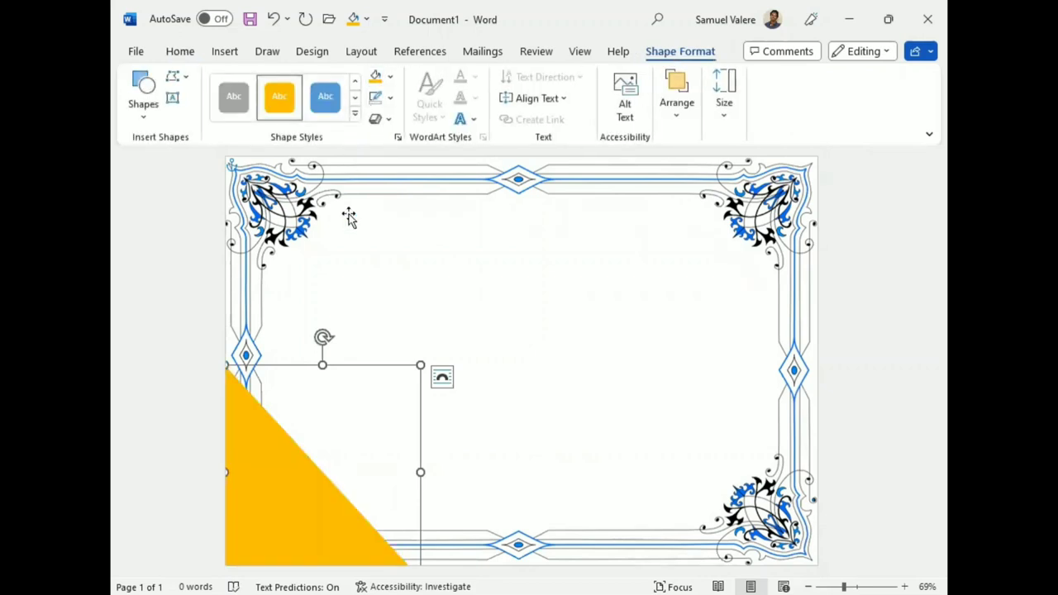
{"action": "left_click", "coordinate": [677, 116]}
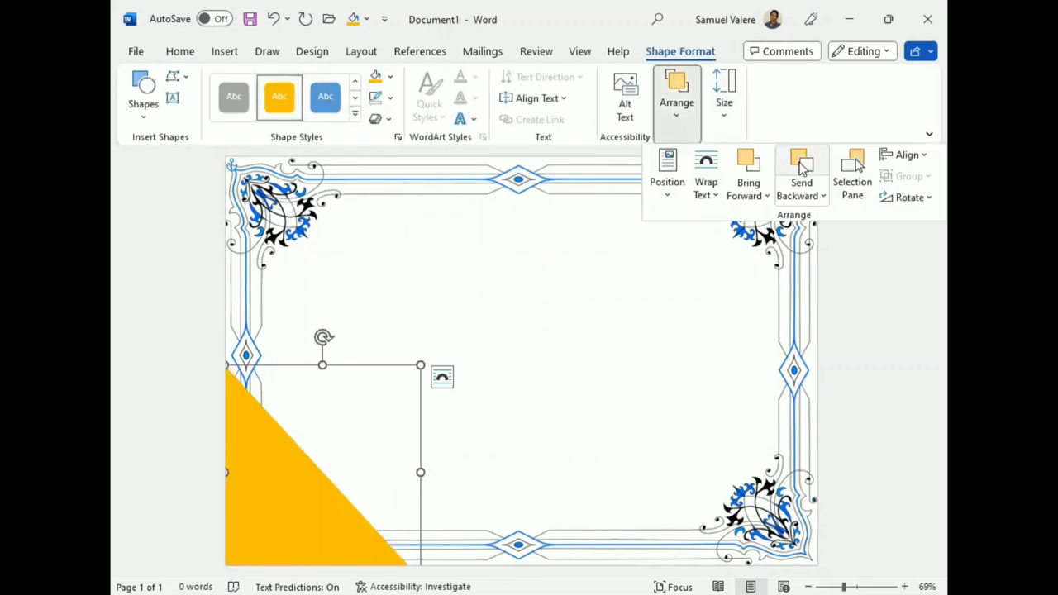
{"action": "left_click", "coordinate": [802, 167]}
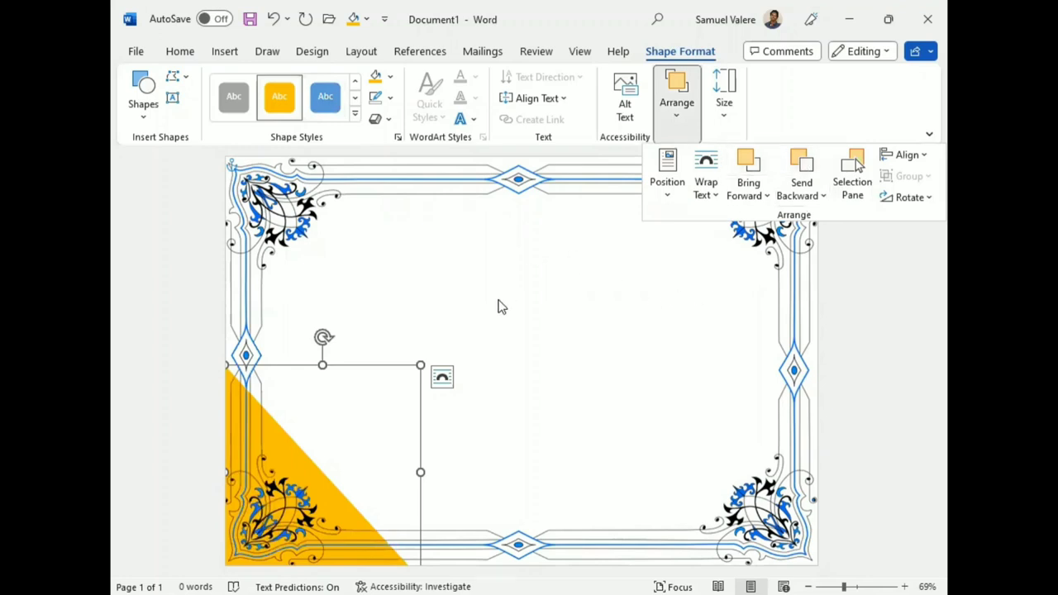
Draw a rectangle along the page's right side spanning top to bottom
{"action": "left_click", "coordinate": [144, 111]}
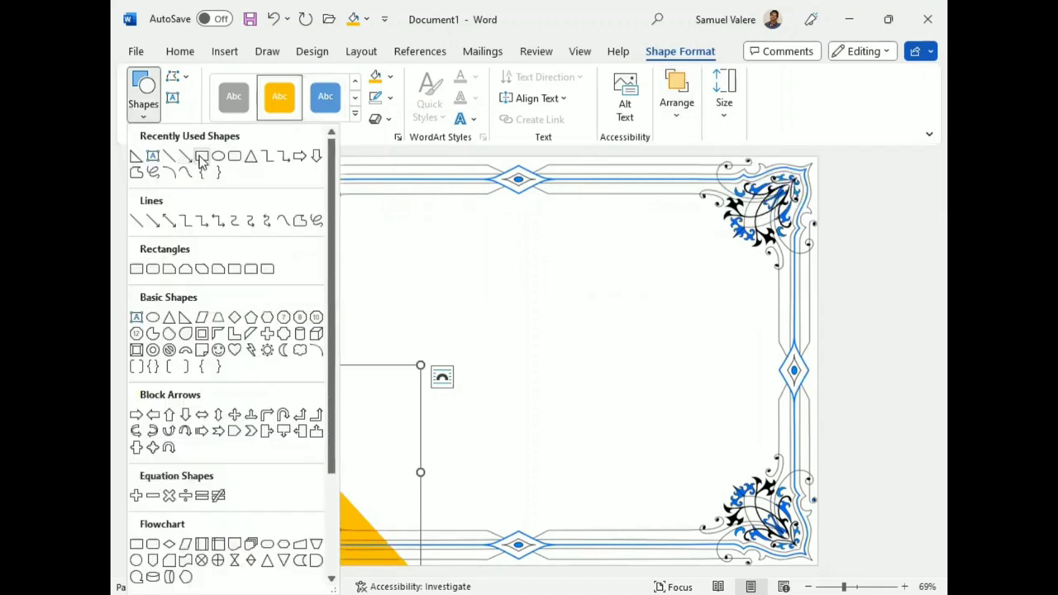
{"action": "left_click", "coordinate": [202, 155]}
{"action": "mouse_move", "coordinate": [552, 207]}
{"action": "left_mouse_down"}
{"action": "mouse_move", "coordinate": [772, 544]}
{"action": "mouse_move", "coordinate": [708, 560]}
{"action": "left_mouse_up"}
{"action": "left_click_drag", "start_coordinate": [663, 431], "coordinate": [772, 395]}
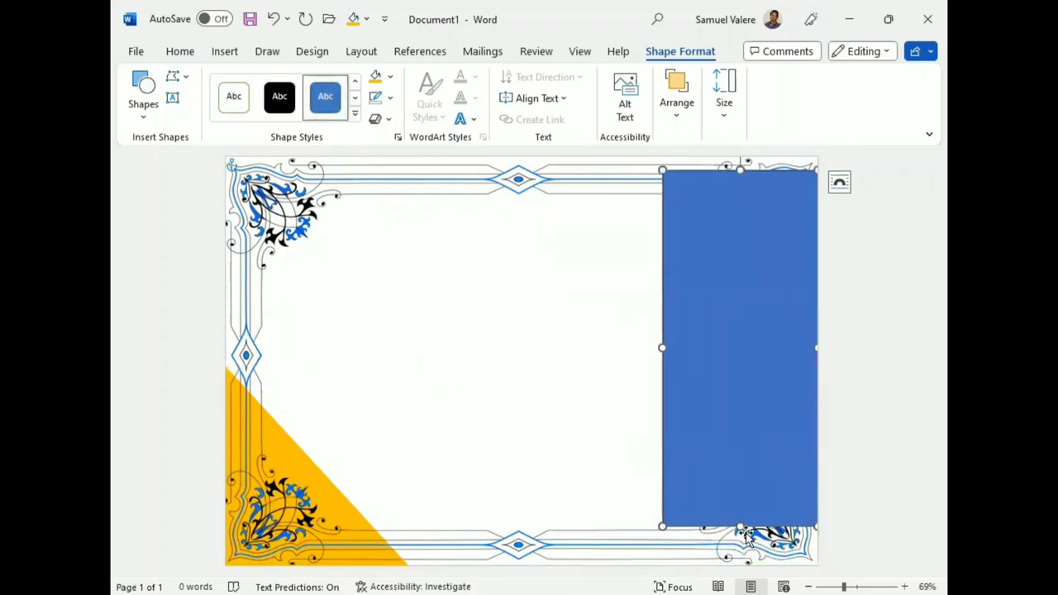
{"action": "left_click_drag", "start_coordinate": [739, 526], "coordinate": [740, 564]}
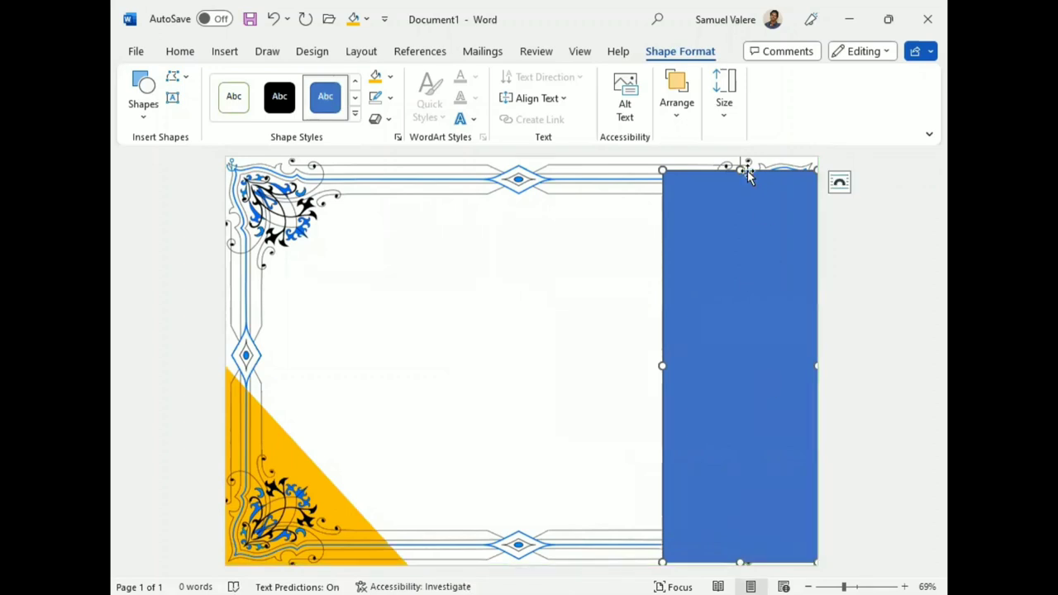
{"action": "left_click_drag", "start_coordinate": [741, 171], "coordinate": [739, 149]}
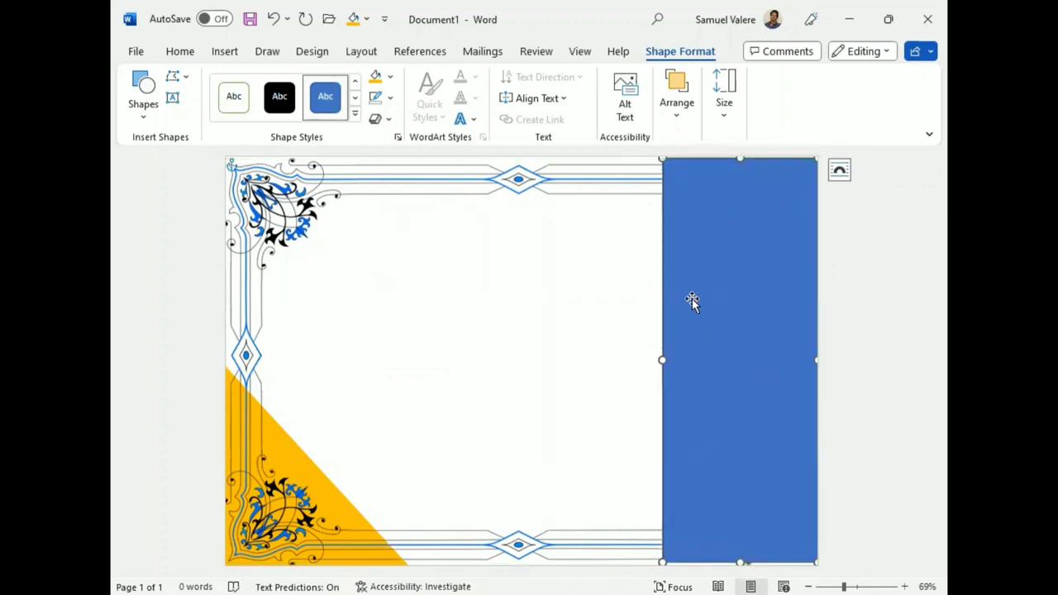
{"action": "left_click_drag", "start_coordinate": [662, 360], "coordinate": [656, 360]}
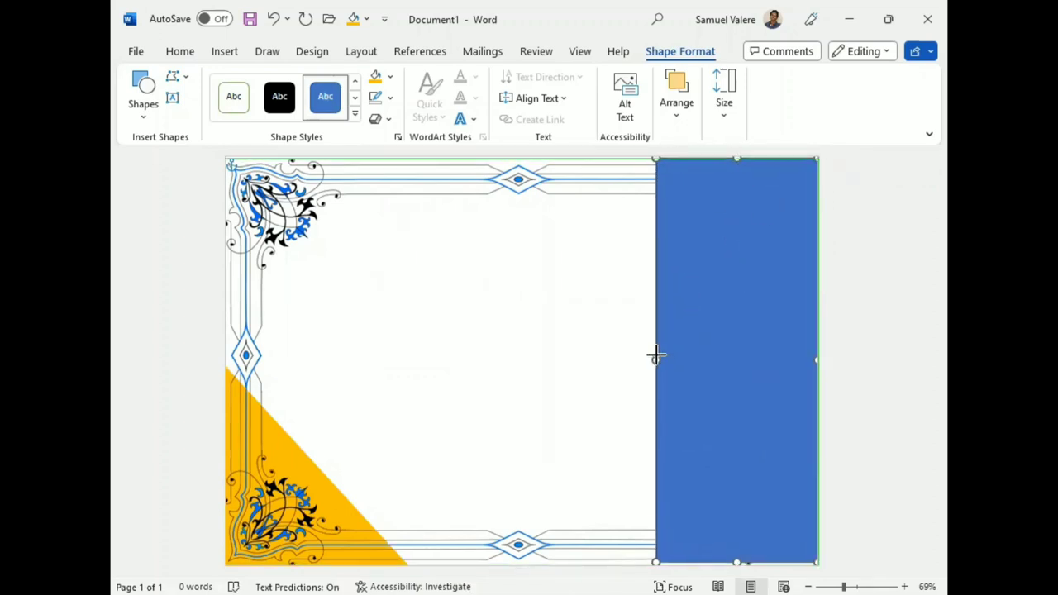
Use Edit Points to slant the rectangle's left edge, then stretch its top to the page top
{"action": "right_click", "coordinate": [717, 305]}
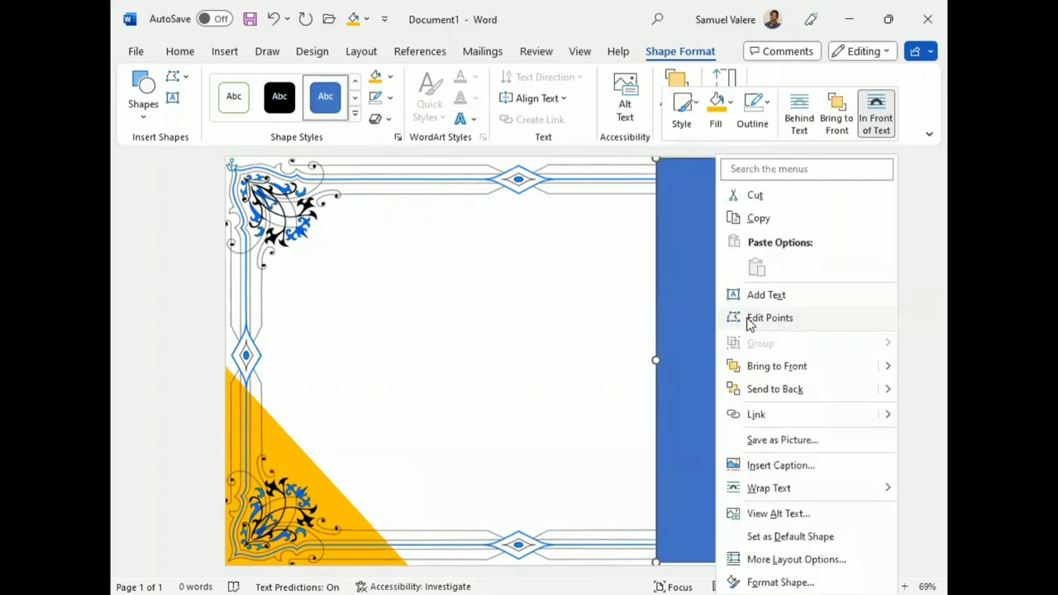
{"action": "left_click", "coordinate": [751, 320]}
{"action": "left_click_drag", "start_coordinate": [656, 160], "coordinate": [708, 159]}
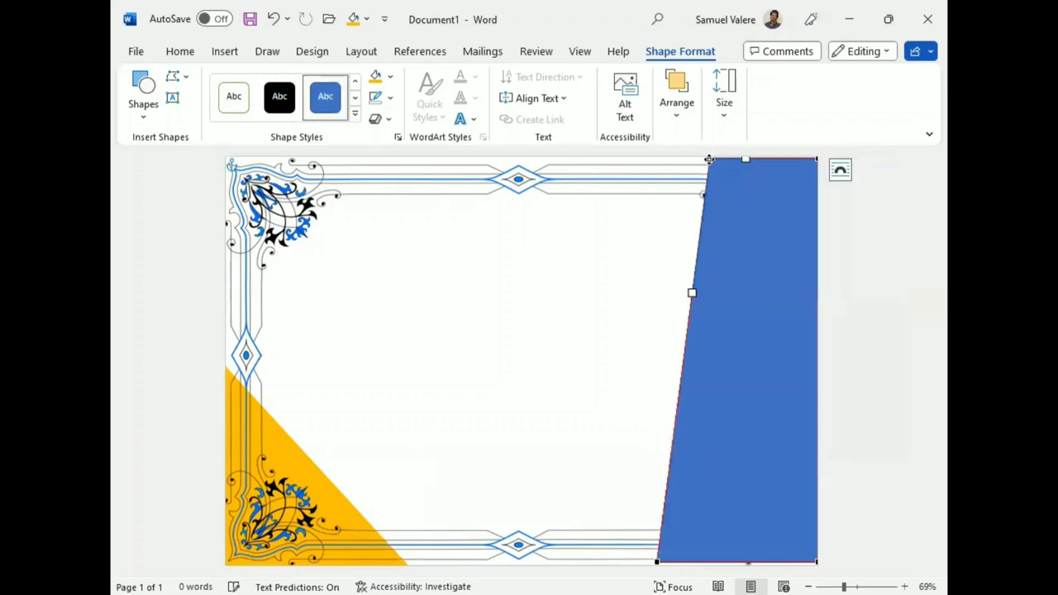
{"action": "left_click", "coordinate": [630, 283]}
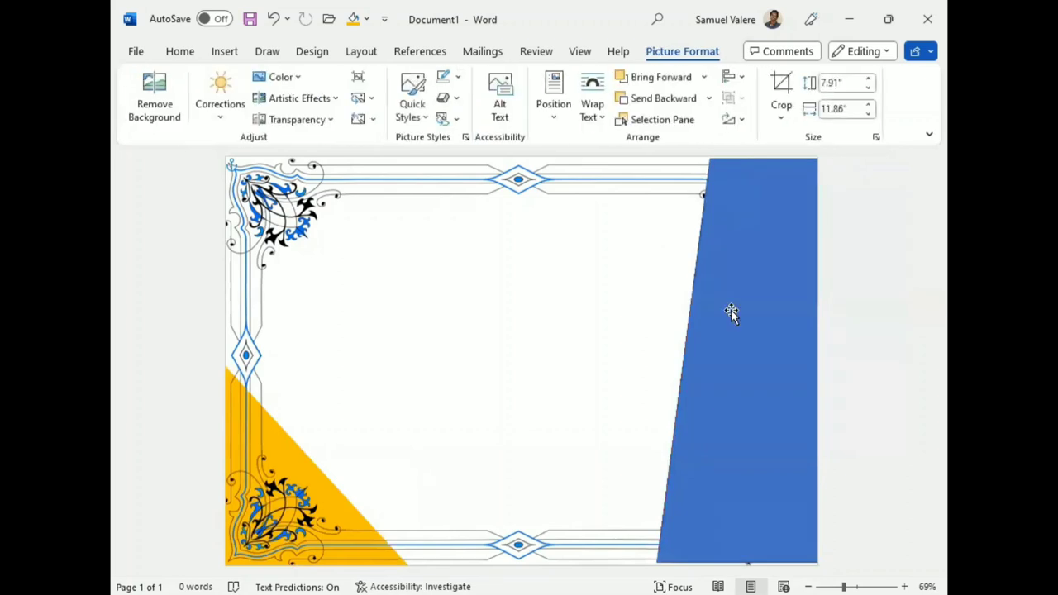
{"action": "left_click", "coordinate": [754, 172]}
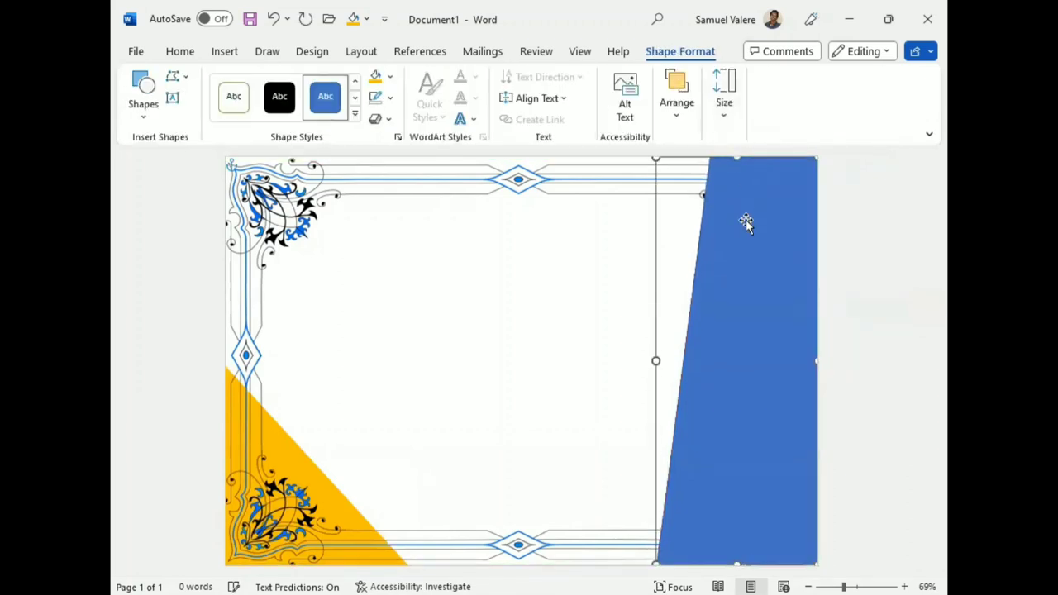
{"action": "key", "text": "Down"}
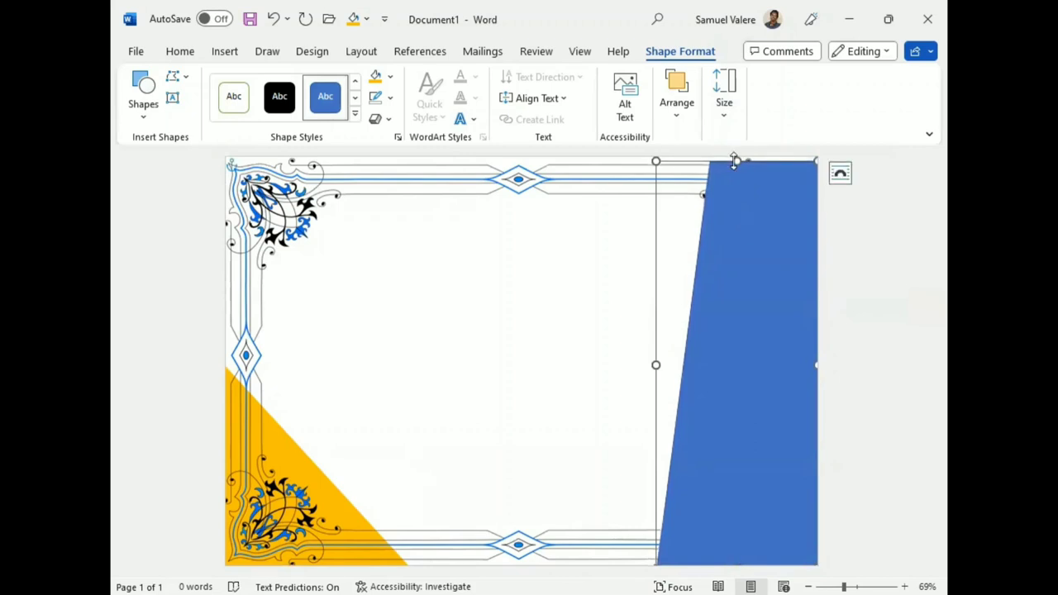
{"action": "left_click_drag", "start_coordinate": [736, 160], "coordinate": [739, 140]}
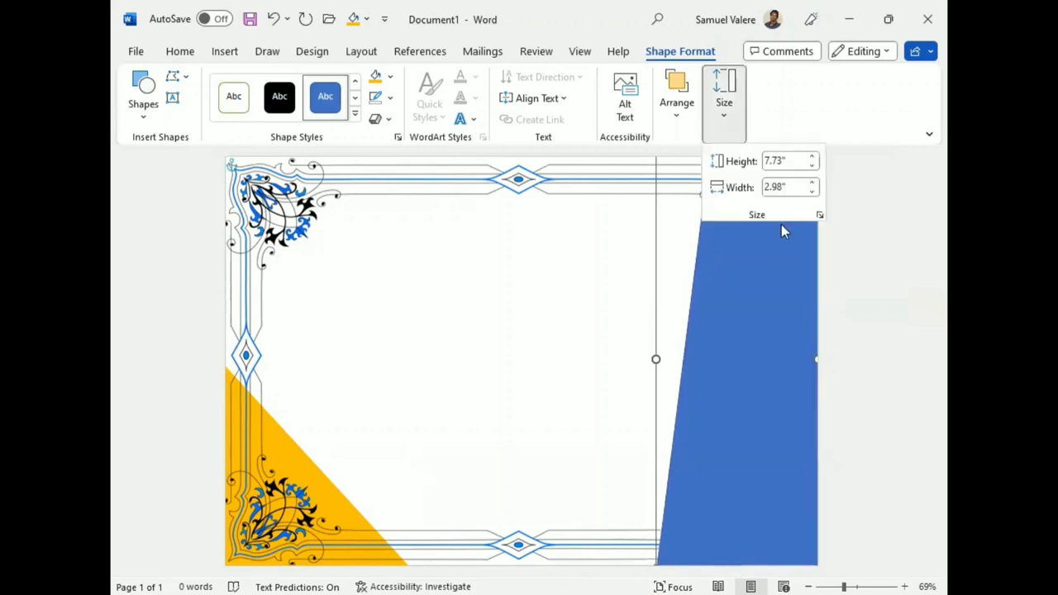
Give the right panel no outline and a yellow fill
{"action": "left_click", "coordinate": [720, 323]}
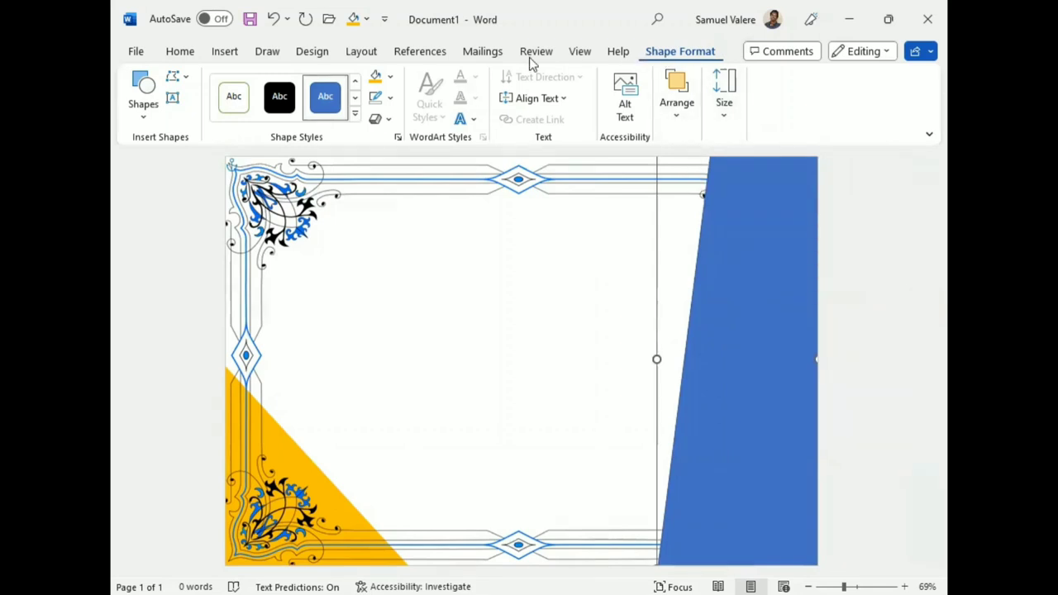
{"action": "left_click", "coordinate": [390, 98]}
{"action": "left_click", "coordinate": [389, 280]}
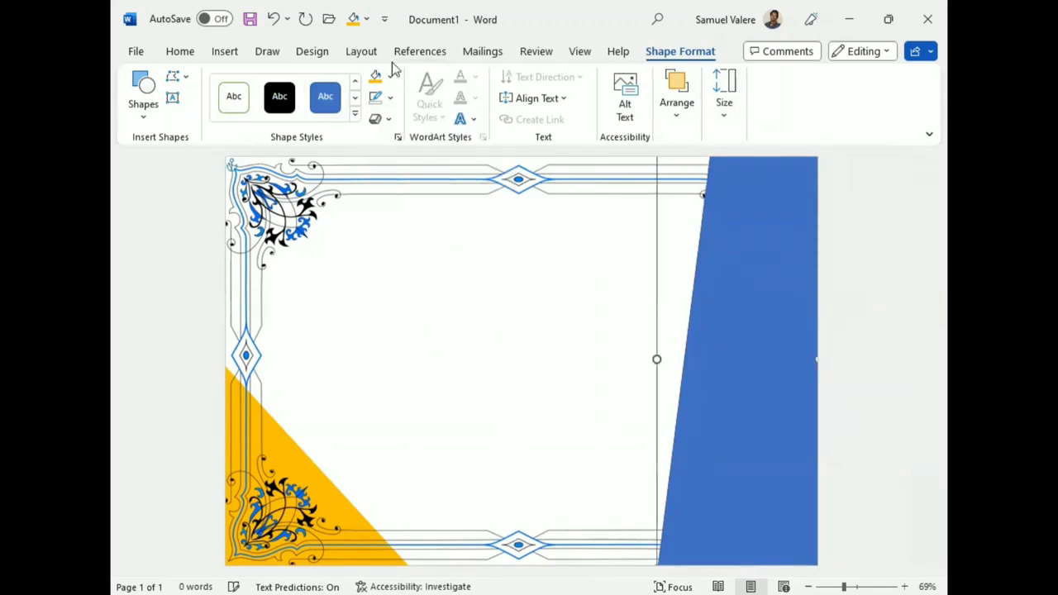
{"action": "left_click", "coordinate": [375, 76]}
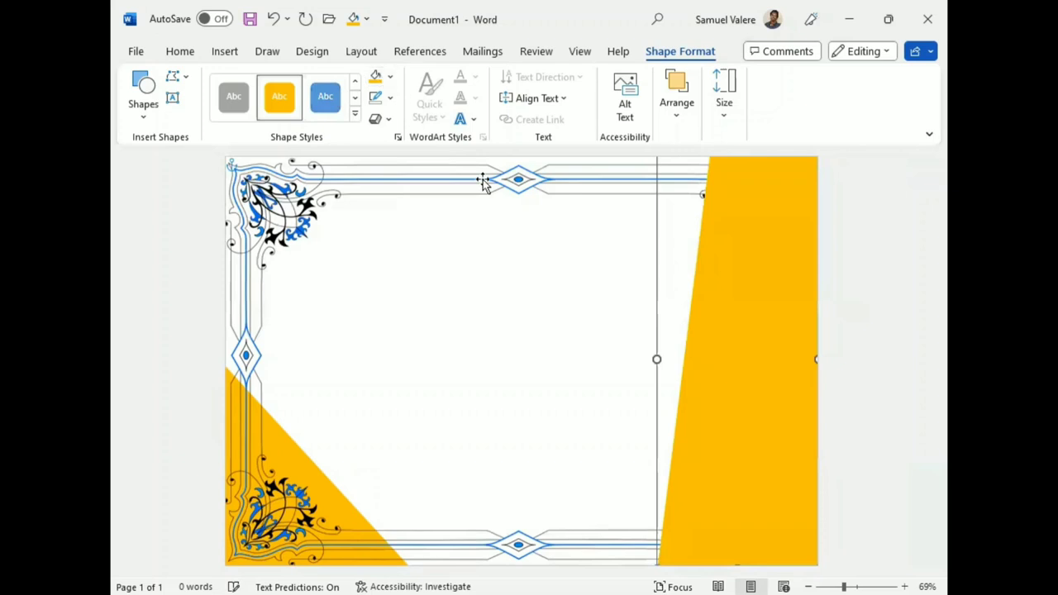
Send the yellow panel behind the border and widen it slightly to the left
{"action": "left_click", "coordinate": [679, 111]}
{"action": "left_click", "coordinate": [801, 174]}
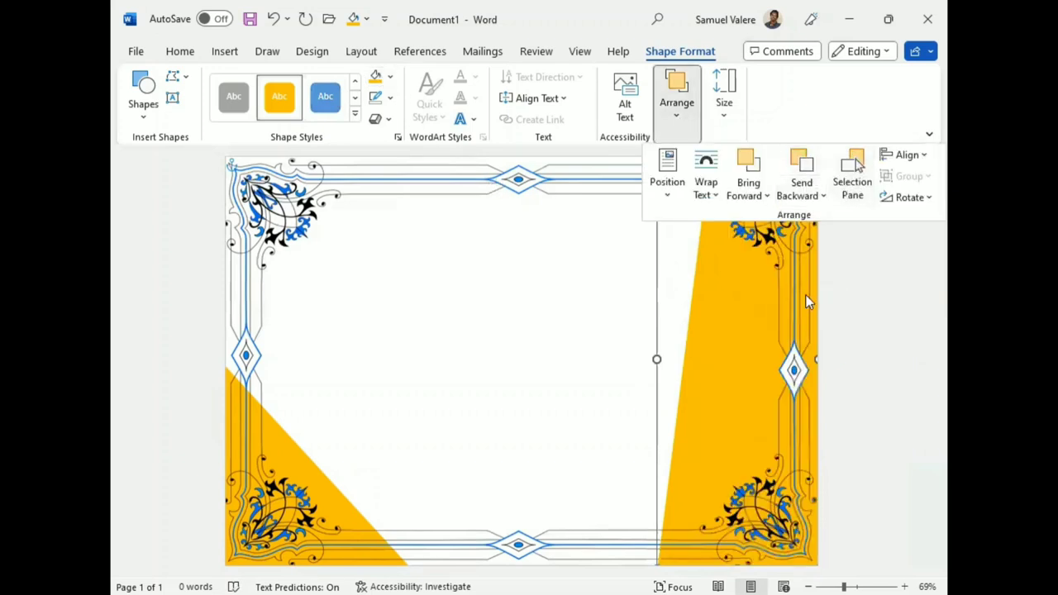
{"action": "left_click", "coordinate": [658, 316]}
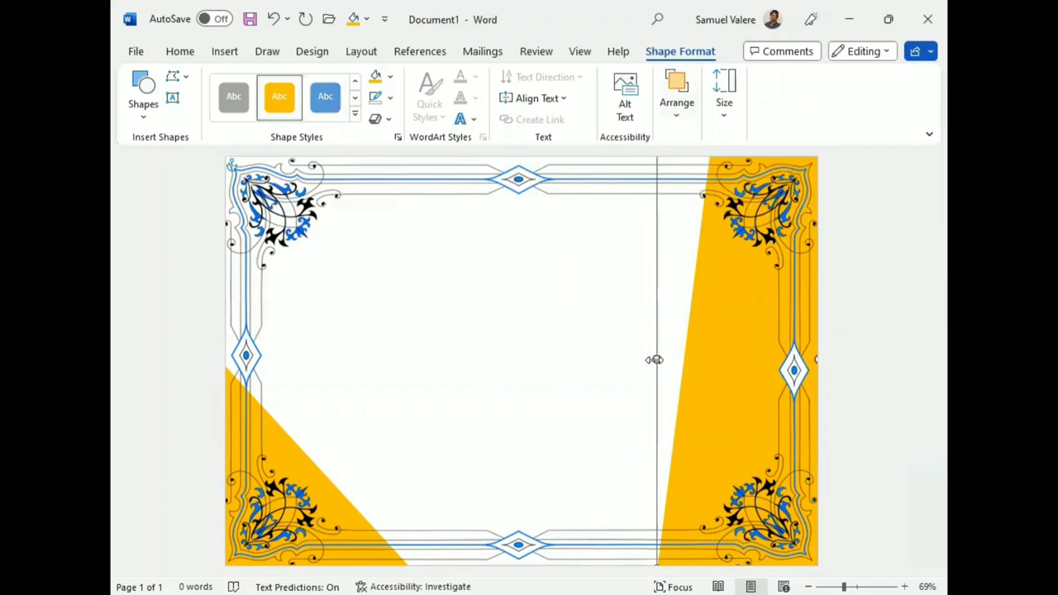
{"action": "left_click_drag", "start_coordinate": [653, 355], "coordinate": [628, 357]}
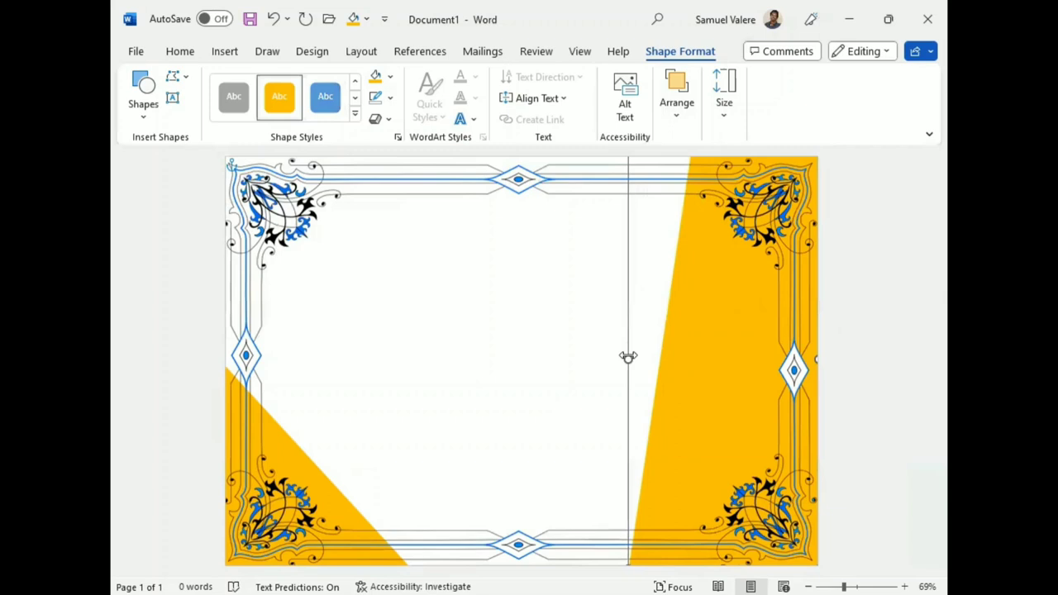
Deselect the yellow panel and bring up the Insert shapes gallery
{"action": "left_click", "coordinate": [856, 337]}
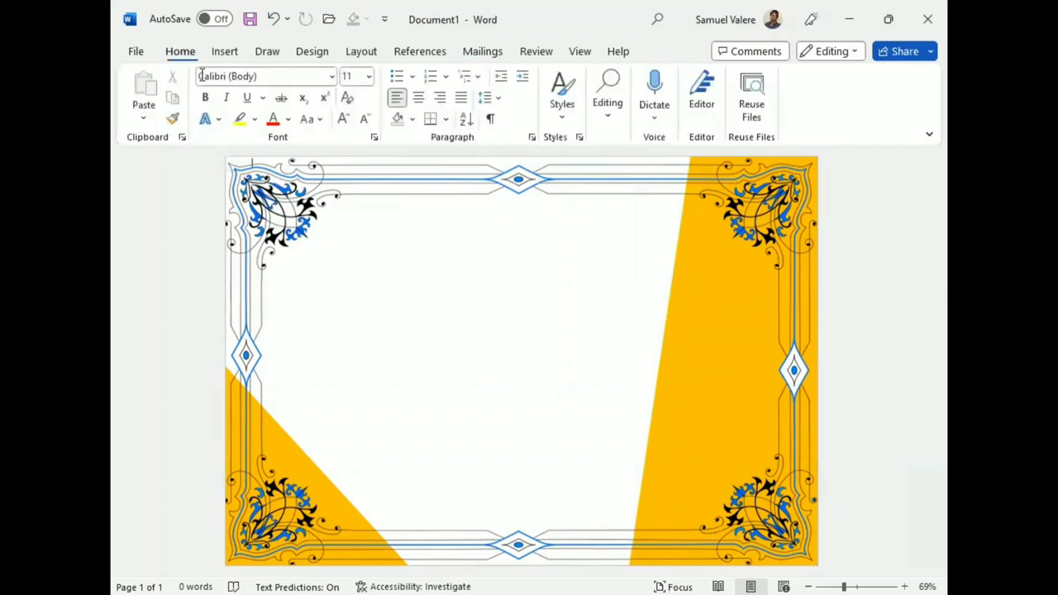
{"action": "left_click", "coordinate": [224, 52]}
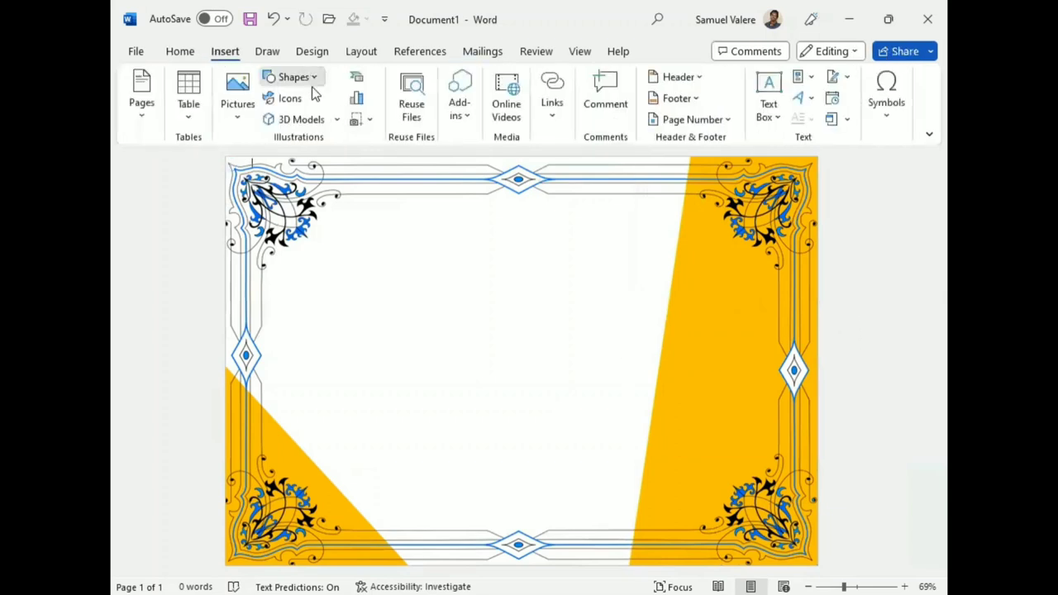
{"action": "left_click", "coordinate": [313, 86]}
Draw a text box near the top, type 'Certificate' and change it to UPPERCASE
{"action": "left_click", "coordinate": [285, 121]}
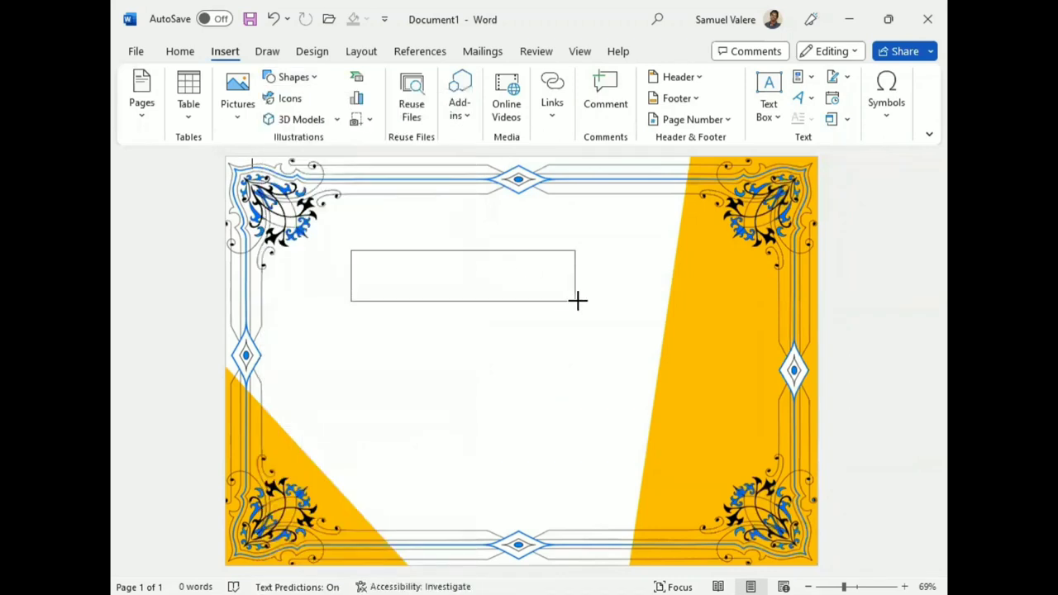
{"action": "left_click_drag", "start_coordinate": [350, 249], "coordinate": [578, 303]}
{"action": "type", "text": "Cer"}
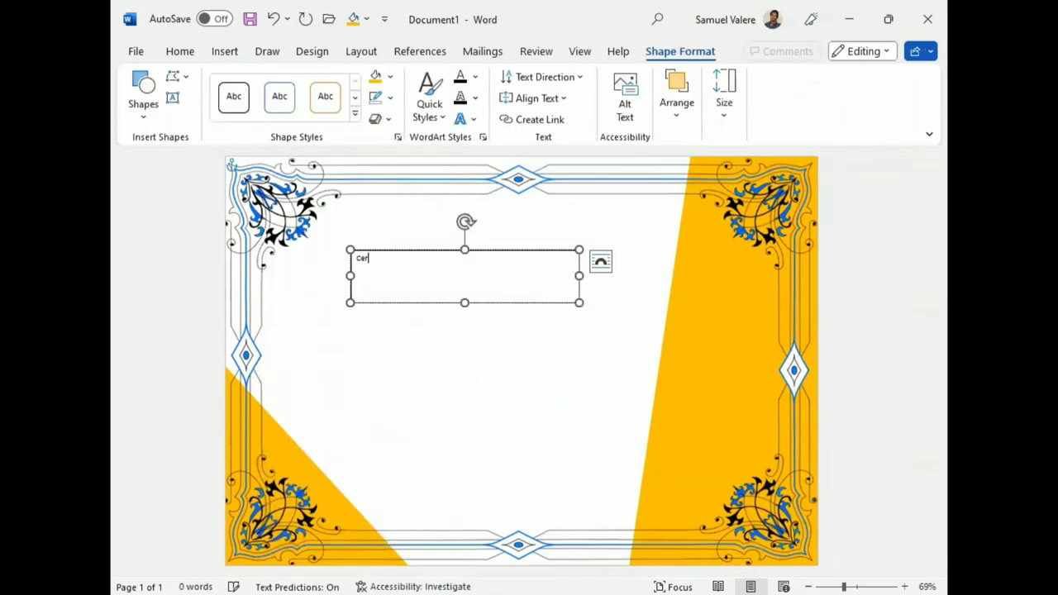
{"action": "type", "text": "tificate"}
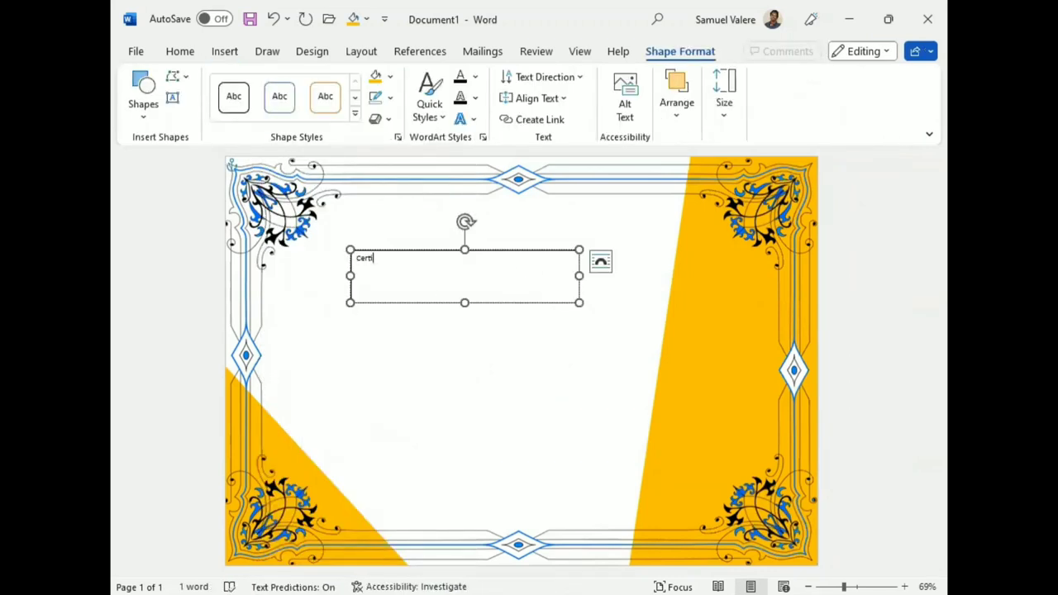
{"action": "double_click", "coordinate": [396, 259]}
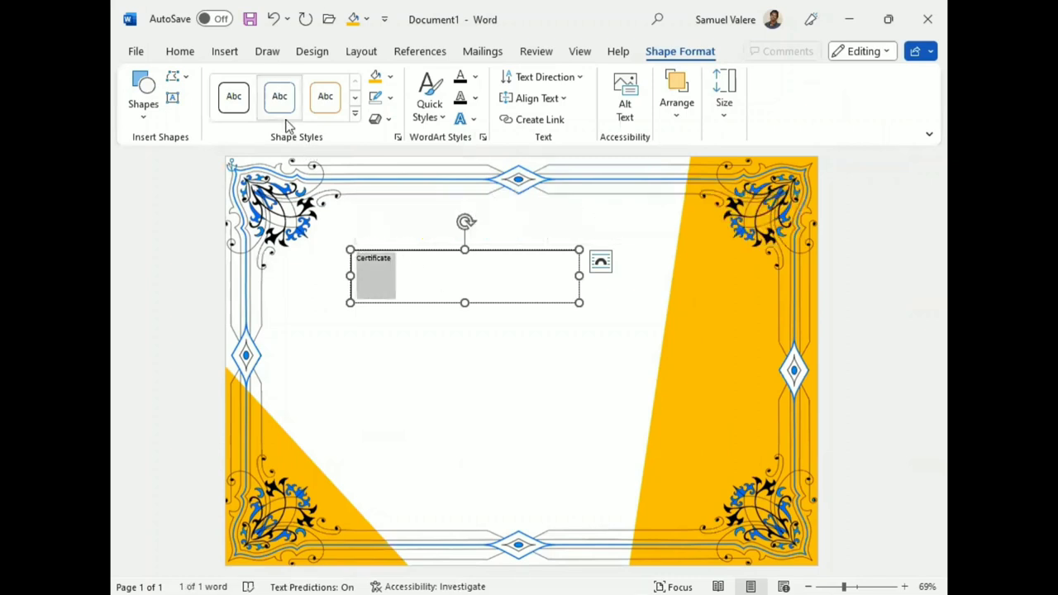
{"action": "left_click", "coordinate": [183, 55]}
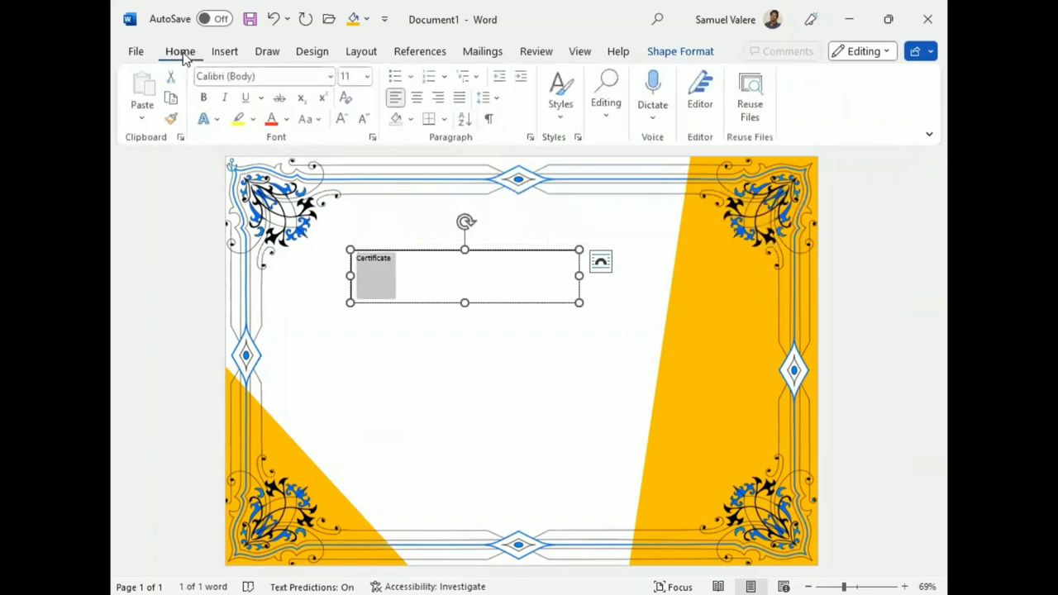
{"action": "left_click", "coordinate": [314, 122]}
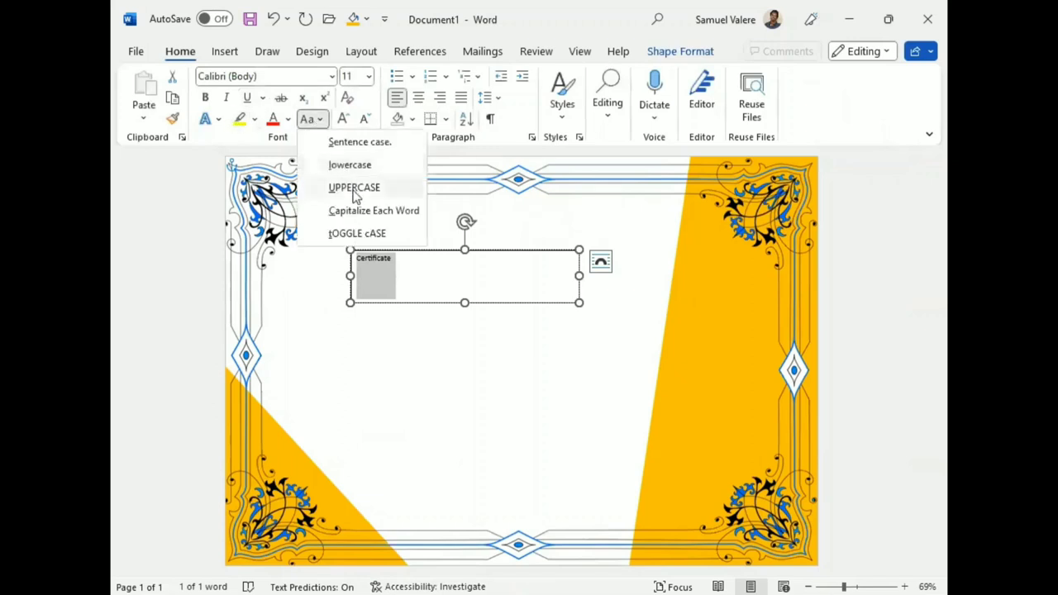
{"action": "key", "text": "u"}
{"action": "left_click", "coordinate": [278, 75]}
Format the title in Georgia, centred, 48 pt, then widen the box and move it to the top centre
{"action": "type", "text": "Ger"}
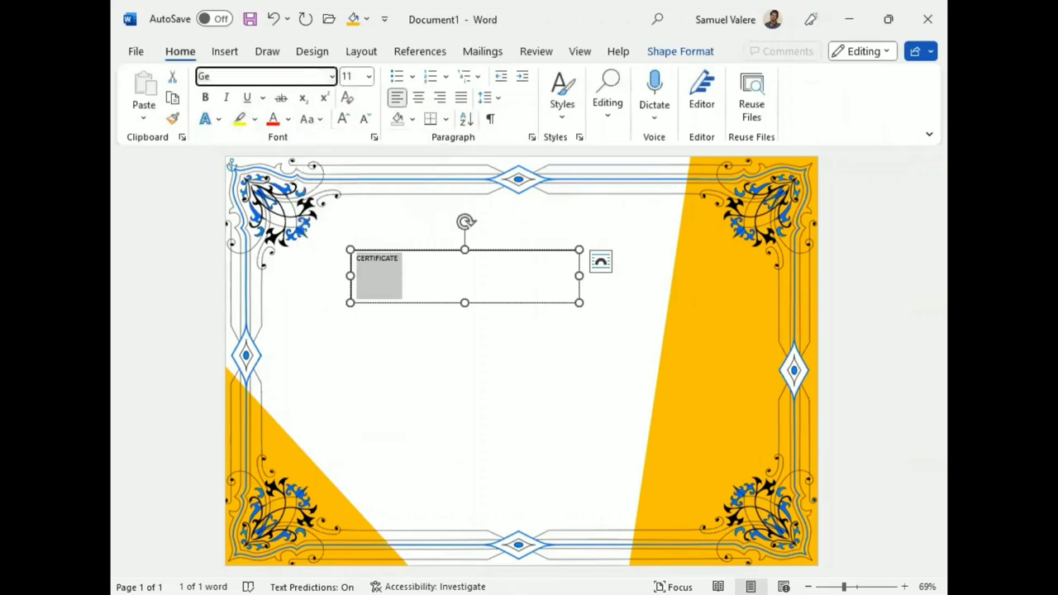
{"action": "type", "text": "Georgia"}
{"action": "key", "text": "Return"}
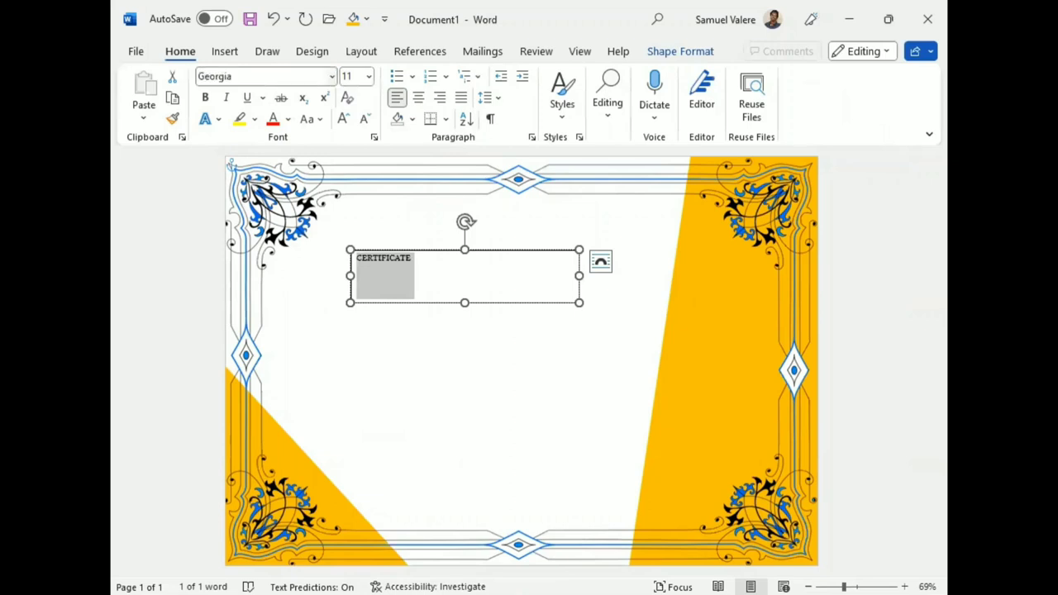
{"action": "key", "text": "ctrl+e"}
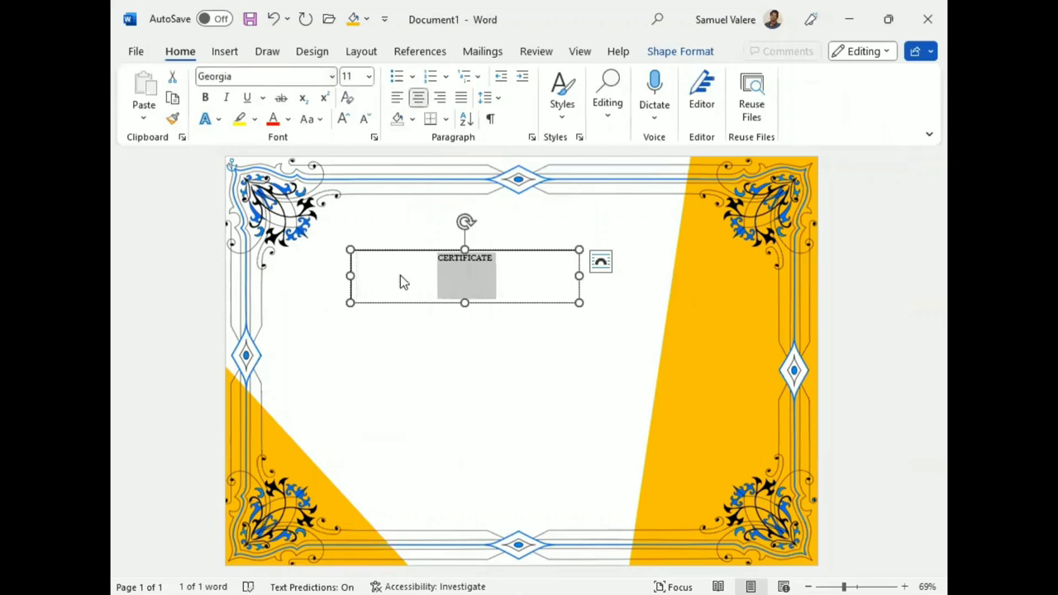
{"action": "key", "text": "ctrl+shift+period"}
{"action": "key", "text": "ctrl+shift+period"}
{"action": "key", "text": "ctrl+shift+period"}
{"action": "key", "text": "ctrl+shift+period"}
{"action": "key", "text": "ctrl+shift+period"}
{"action": "key", "text": "ctrl+shift+period"}
{"action": "key", "text": "ctrl+shift+period"}
{"action": "key", "text": "ctrl+shift+period"}
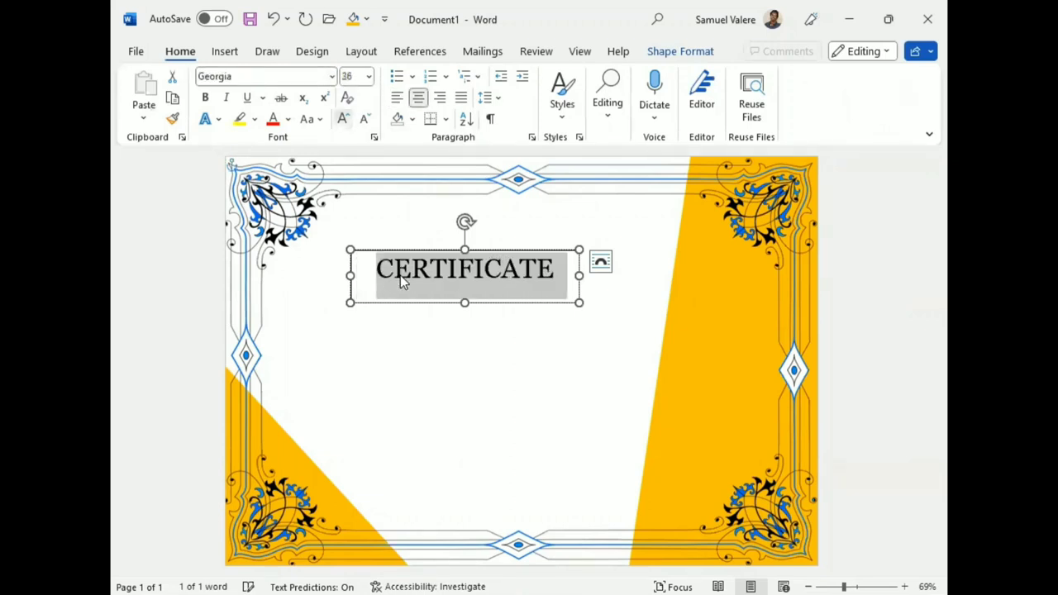
{"action": "key", "text": "ctrl+shift+period"}
{"action": "left_click_drag", "start_coordinate": [579, 275], "coordinate": [597, 273]}
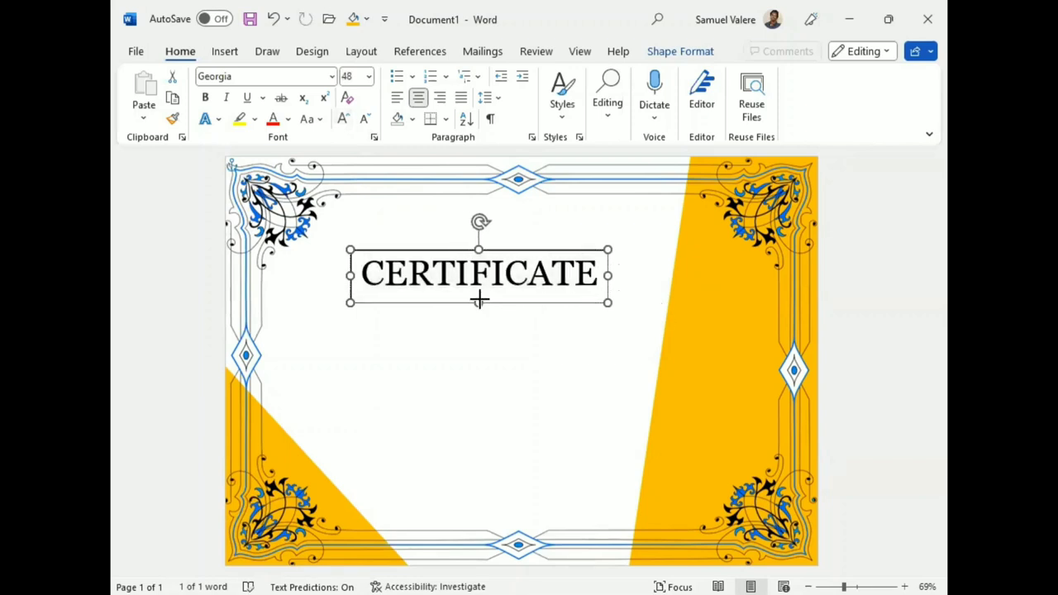
{"action": "mouse_move", "coordinate": [494, 300]}
{"action": "left_mouse_down"}
{"action": "mouse_move", "coordinate": [505, 266]}
{"action": "mouse_move", "coordinate": [540, 260]}
{"action": "left_mouse_up"}
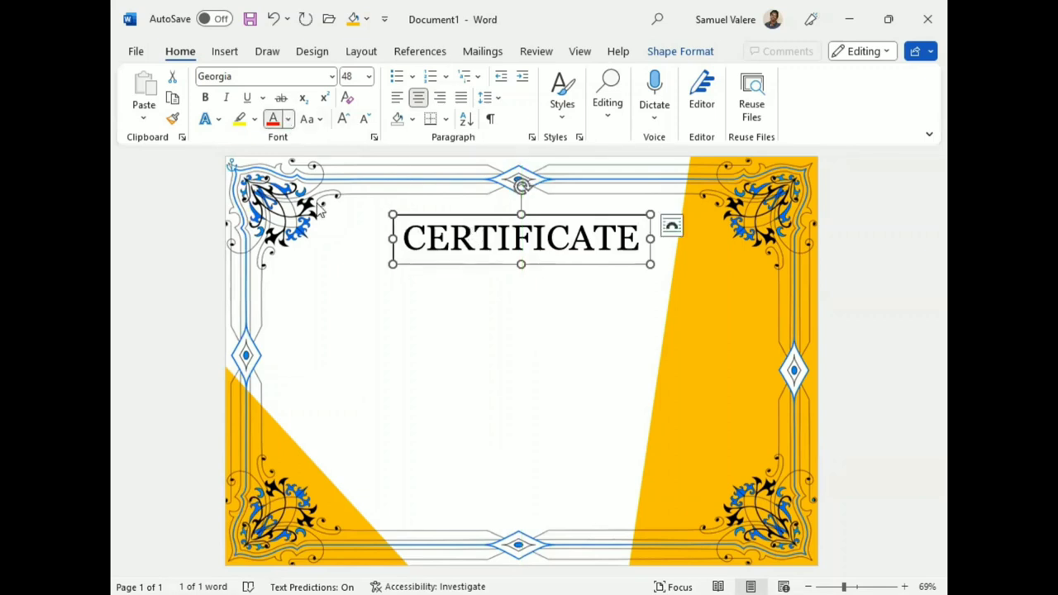
Colour CERTIFICATE orange, give its box No Fill, and Ctrl-drag a duplicate just below
{"action": "left_click", "coordinate": [287, 118]}
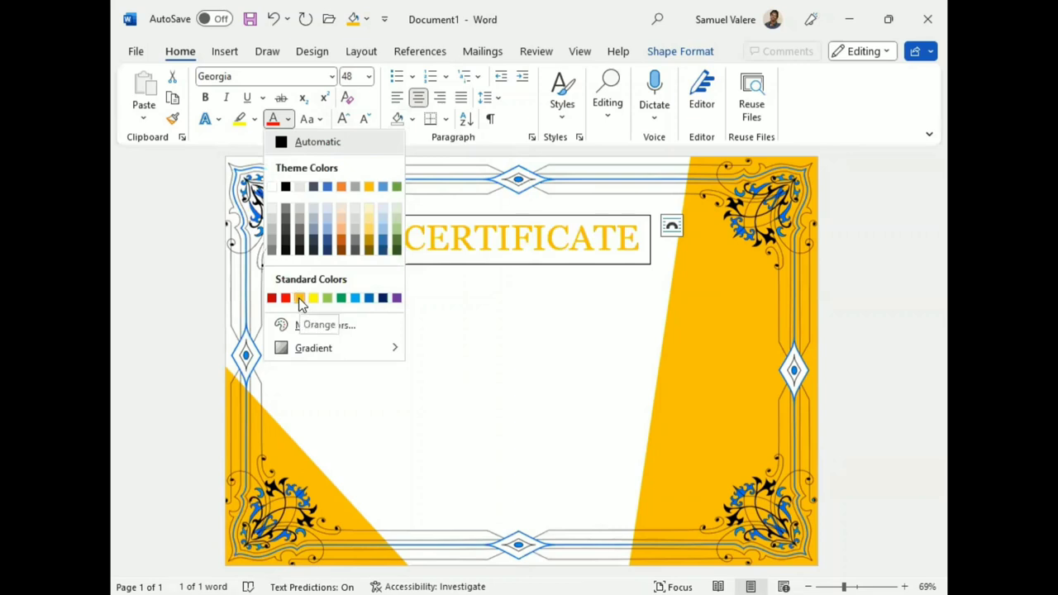
{"action": "left_click", "coordinate": [671, 58]}
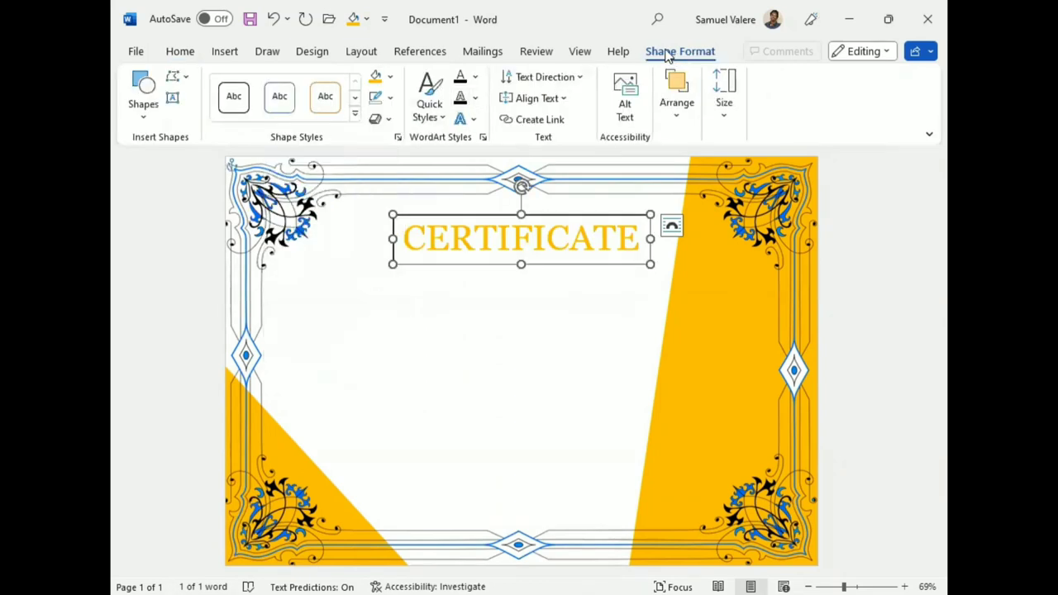
{"action": "key", "text": "Return"}
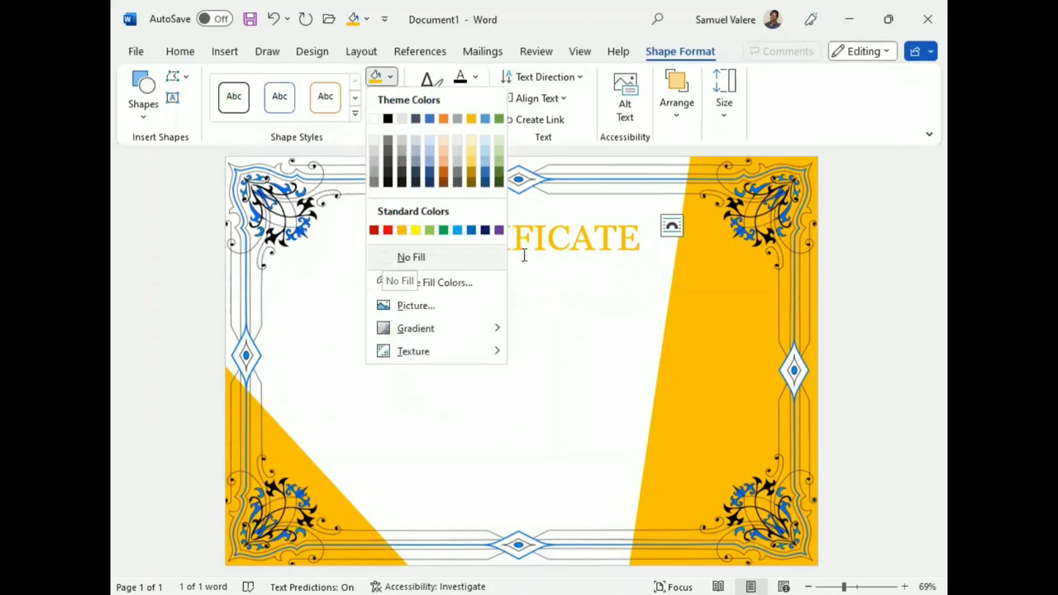
{"action": "key", "text": "Return"}
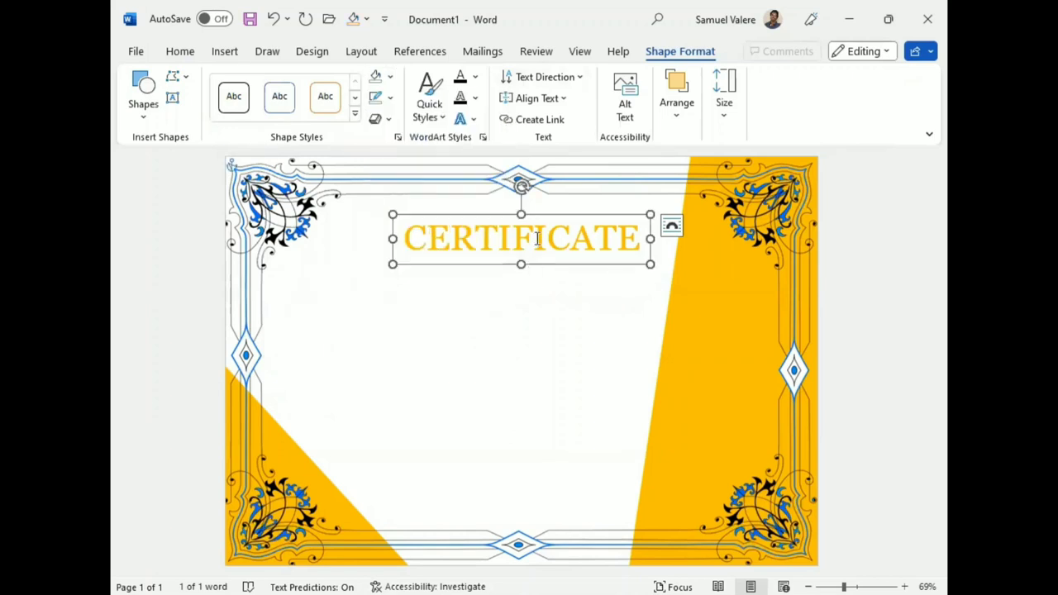
{"action": "left_click_drag", "start_coordinate": [537, 238], "coordinate": [528, 310]}
Replace the duplicate's text with 'Of Appreciation' at a smaller size
{"action": "double_click", "coordinate": [531, 295]}
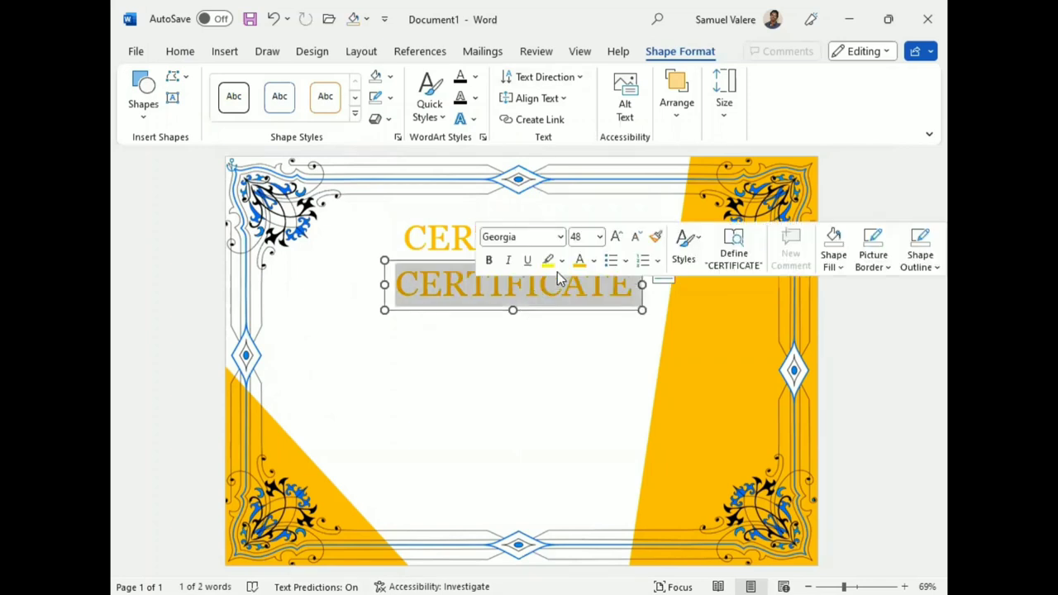
{"action": "left_click", "coordinate": [637, 238]}
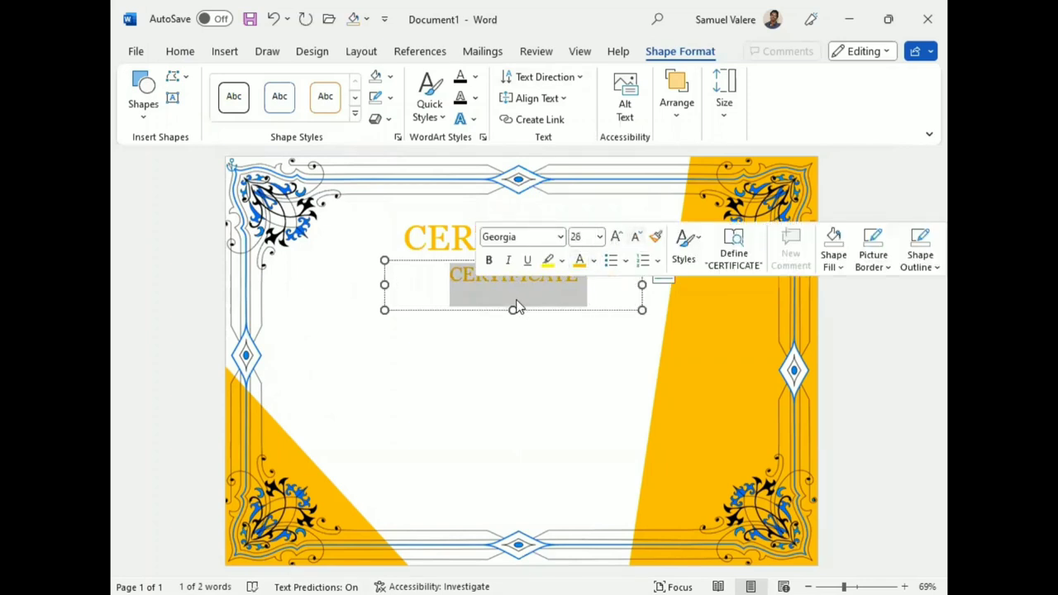
{"action": "type", "text": "Of "}
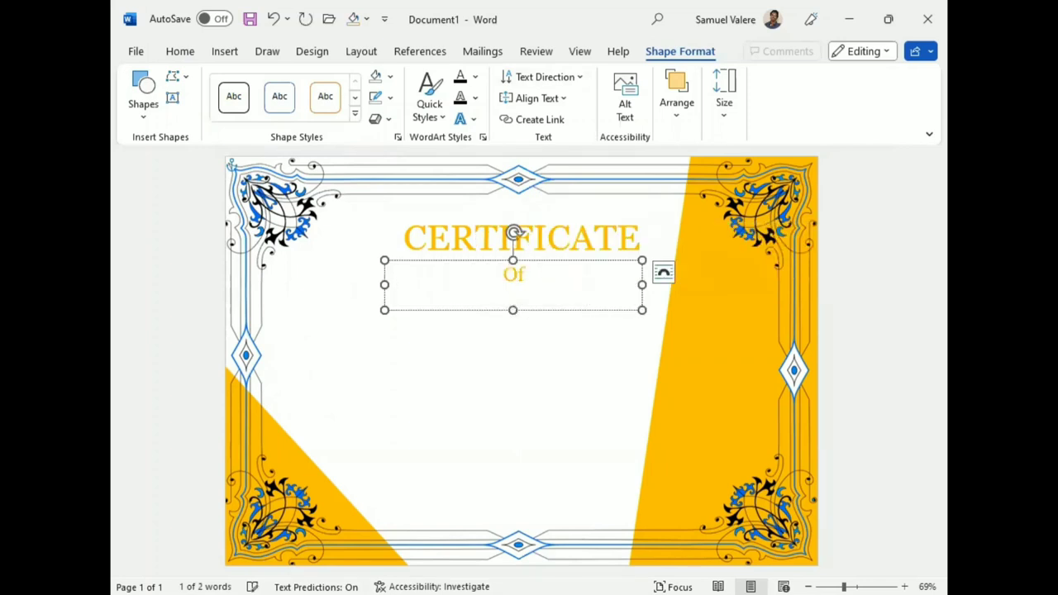
{"action": "type", "text": "Appreci"}
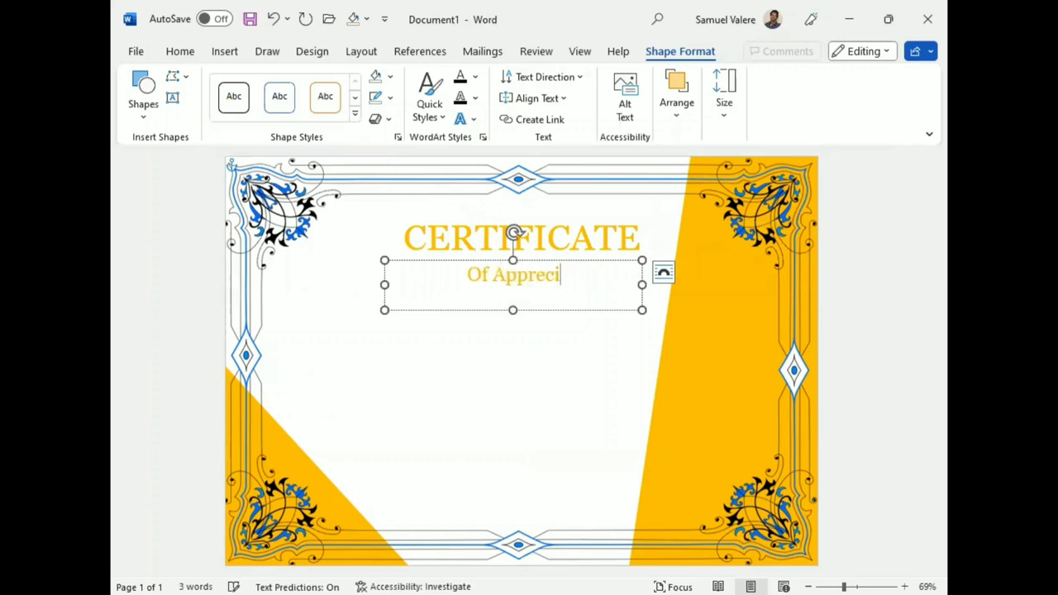
{"action": "type", "text": "ation"}
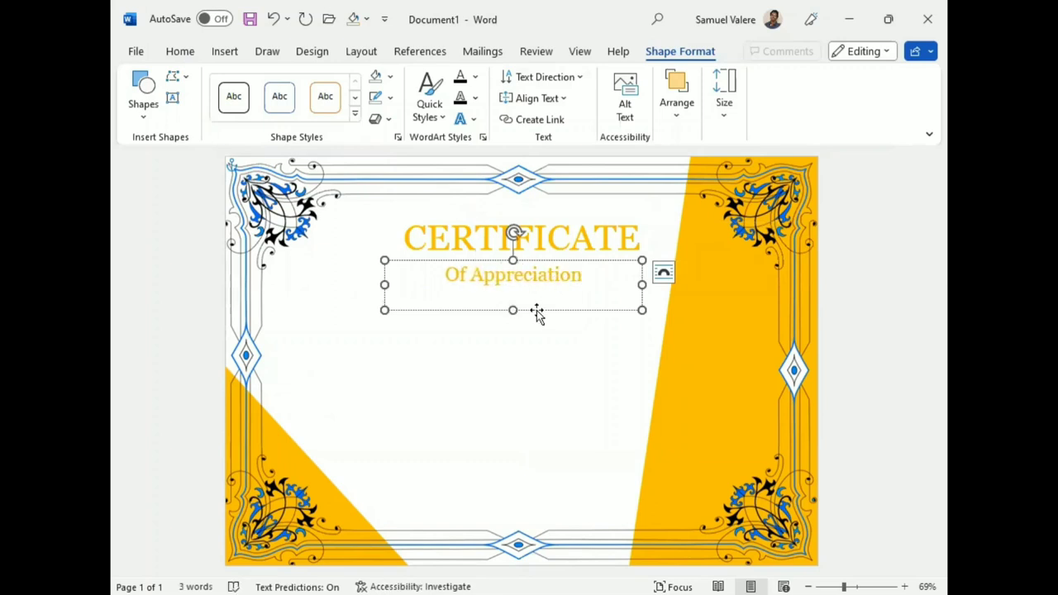
Format 'Of Appreciation' as UPPERCASE Calibri at 24 pt
{"action": "triple_click", "coordinate": [504, 275]}
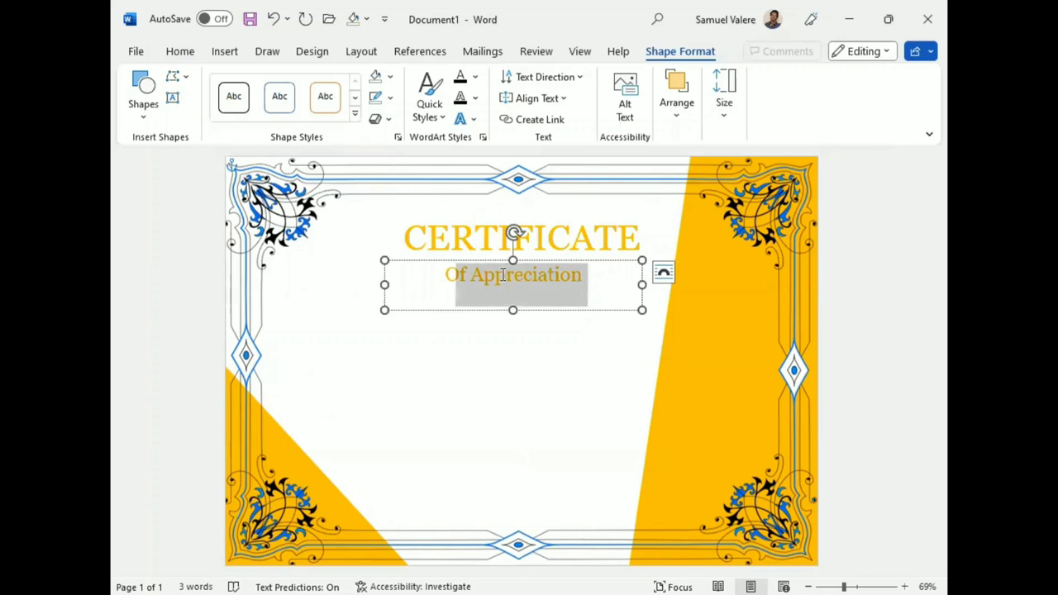
{"action": "left_click", "coordinate": [182, 53]}
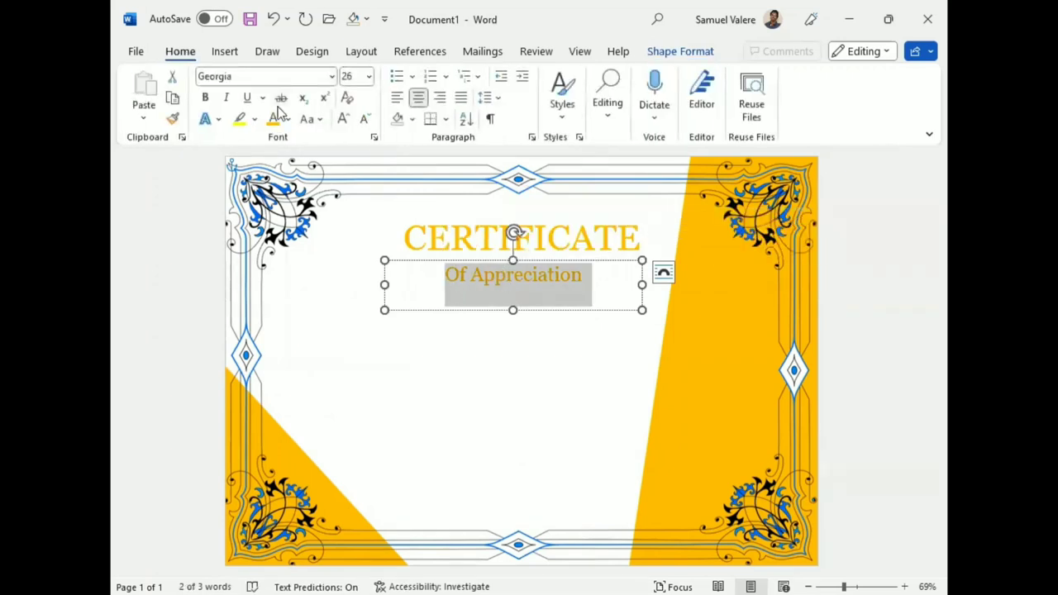
{"action": "left_click", "coordinate": [308, 118]}
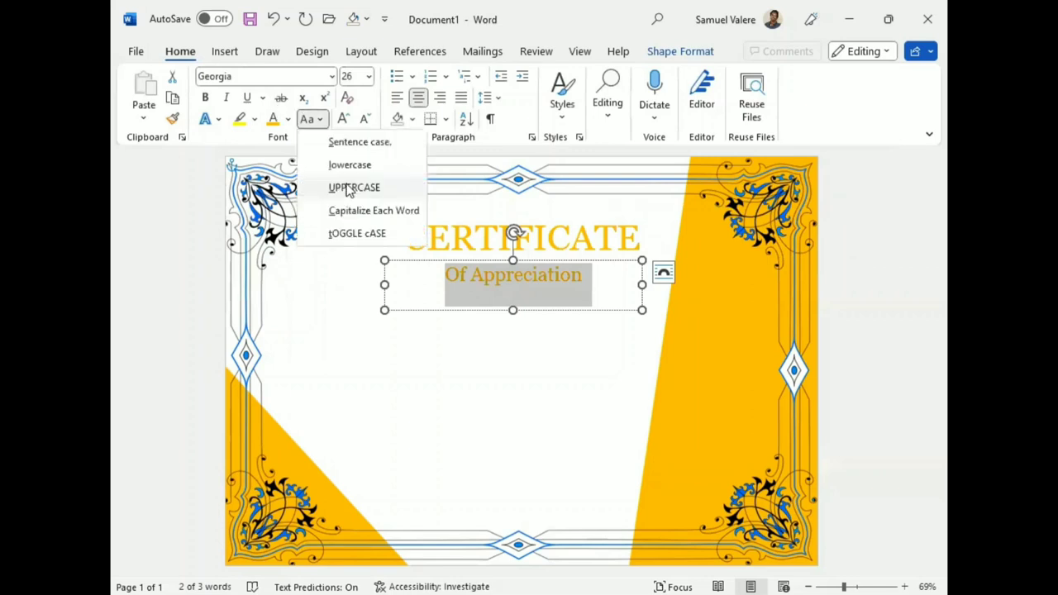
{"action": "left_click", "coordinate": [349, 188]}
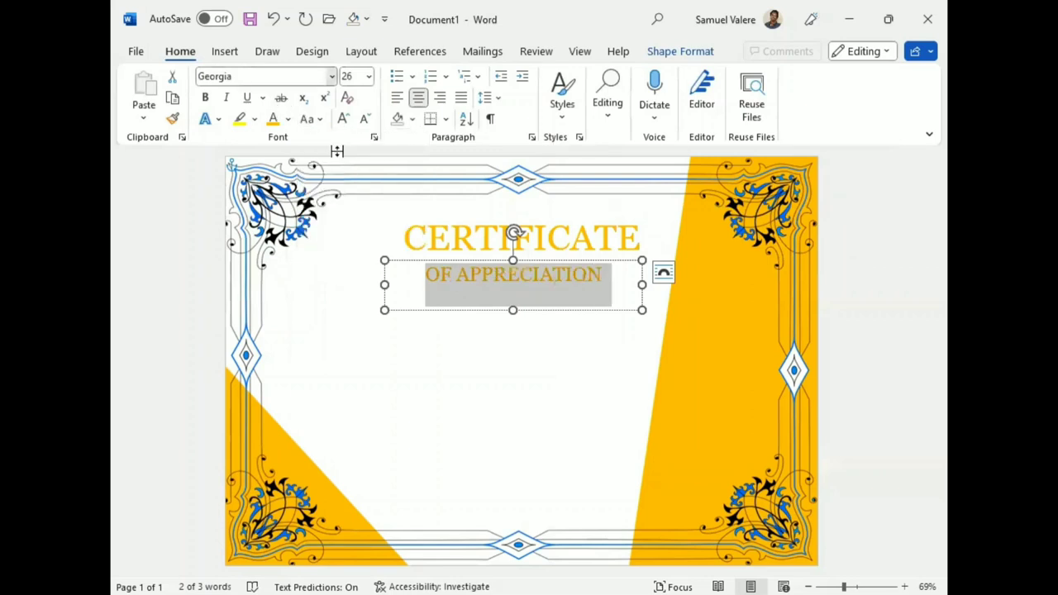
{"action": "left_click", "coordinate": [332, 76]}
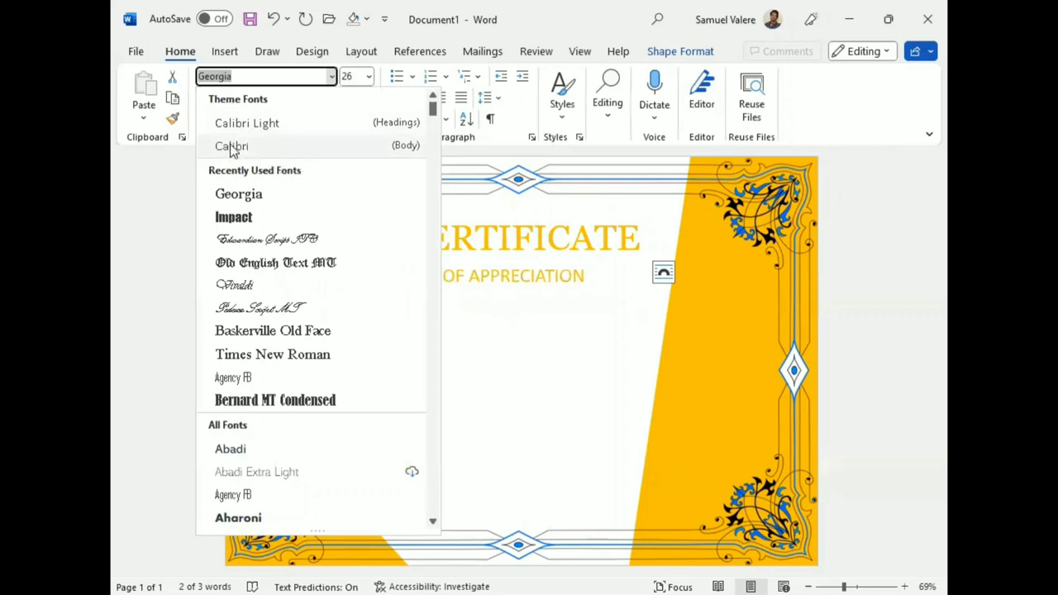
{"action": "left_click", "coordinate": [231, 146]}
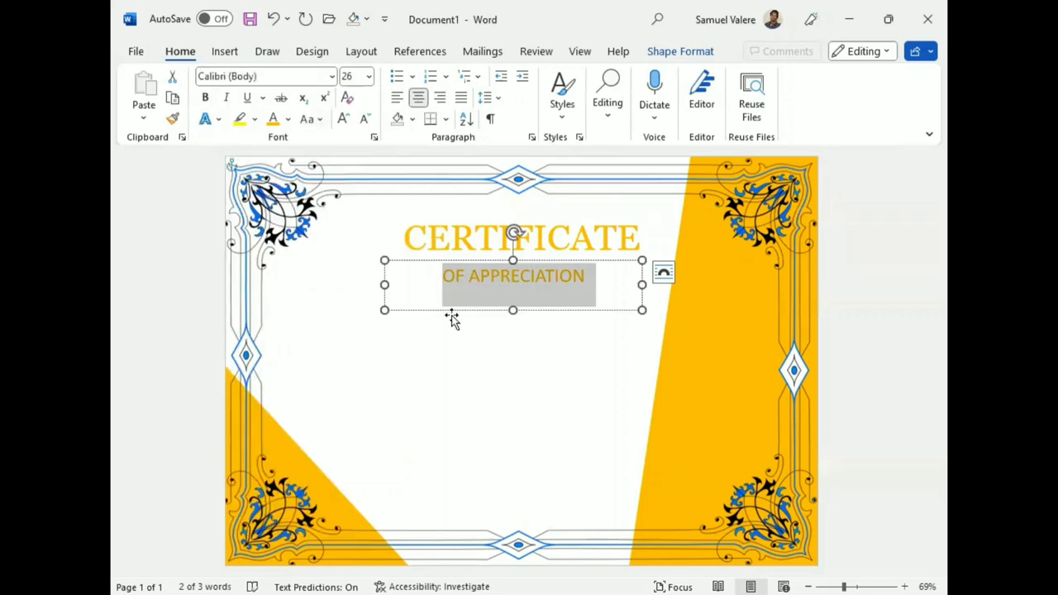
{"action": "key", "text": "ctrl+shift+comma"}
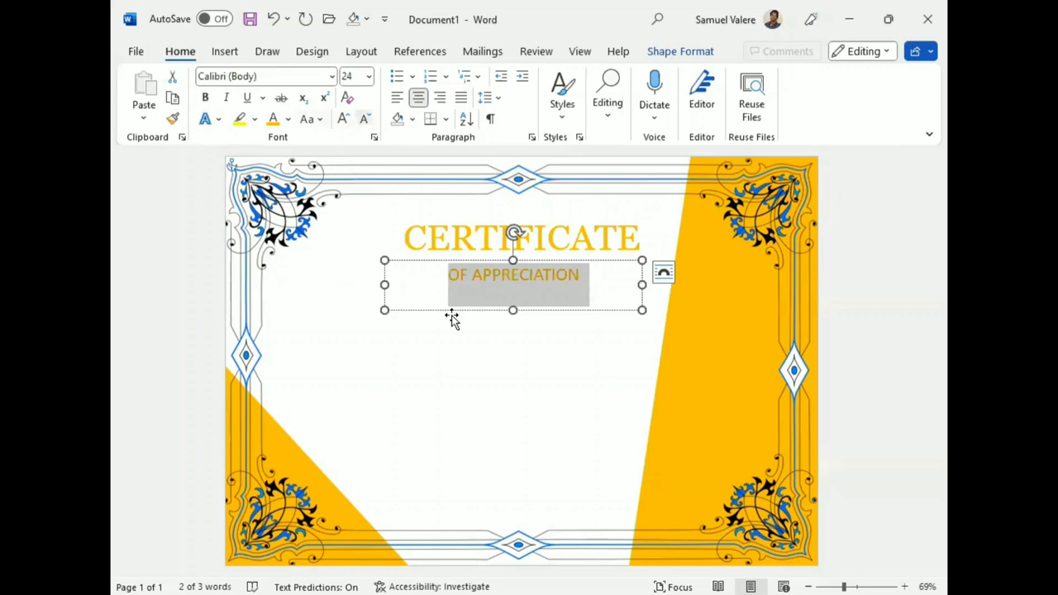
{"action": "left_click", "coordinate": [643, 282]}
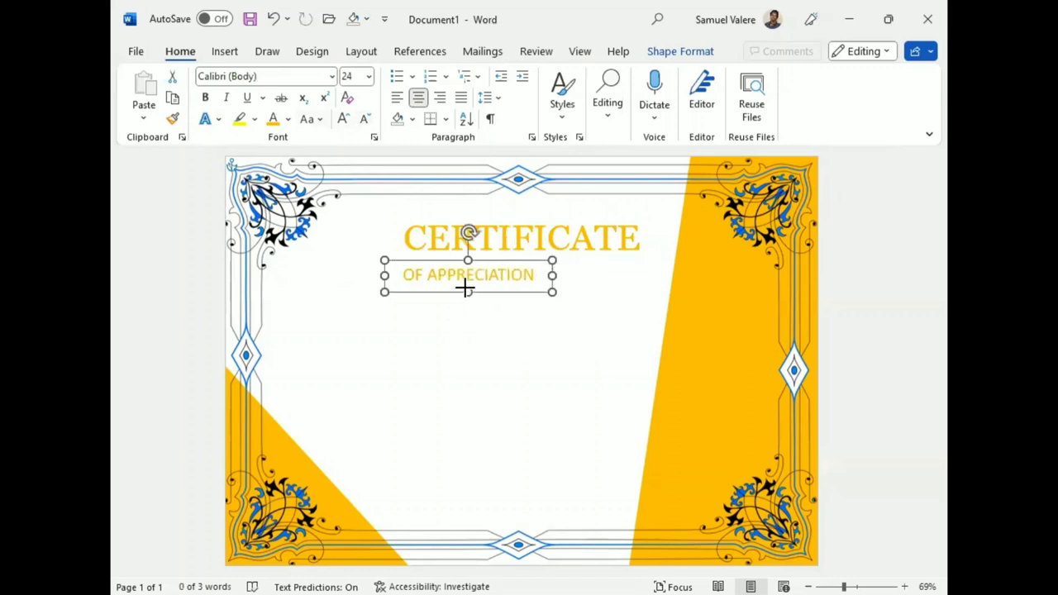
Set the CERTIFICATE title colour to Automatic black and nudge it up slightly
{"action": "double_click", "coordinate": [516, 238]}
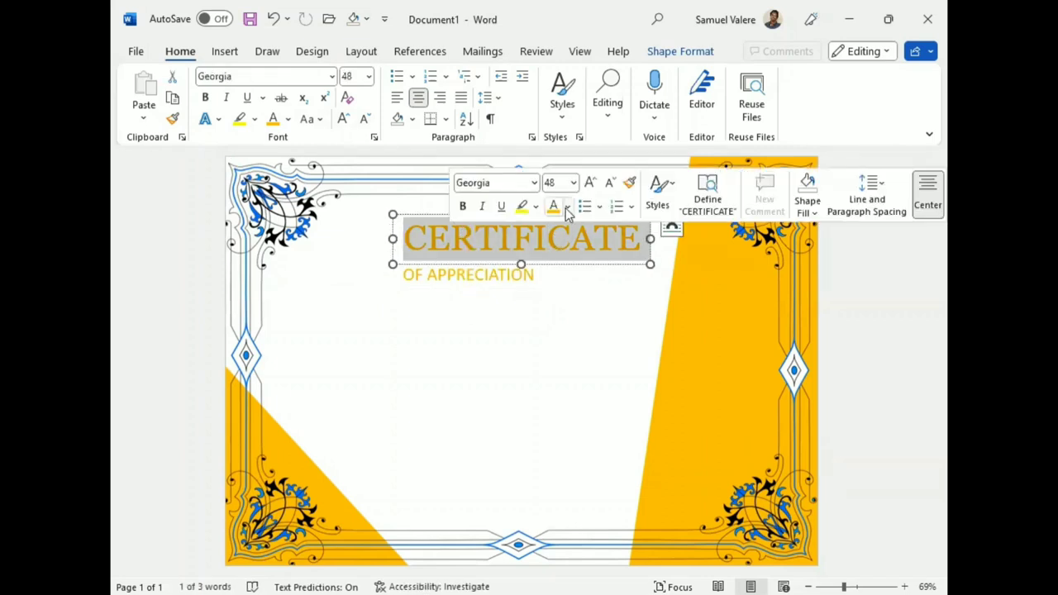
{"action": "left_click", "coordinate": [568, 206]}
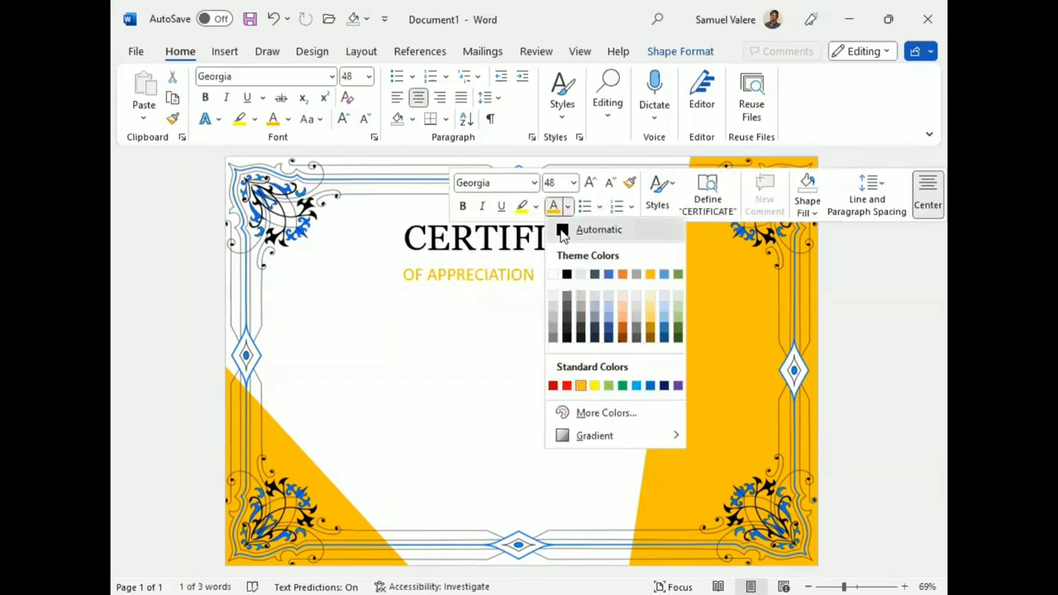
{"action": "left_click", "coordinate": [562, 232]}
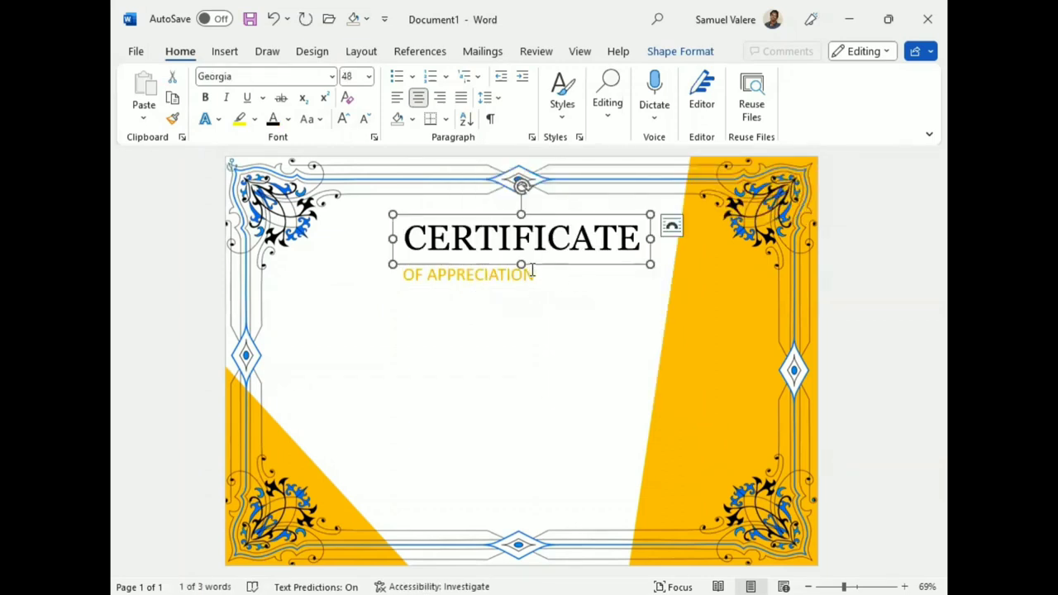
{"action": "left_click_drag", "start_coordinate": [543, 272], "coordinate": [538, 259]}
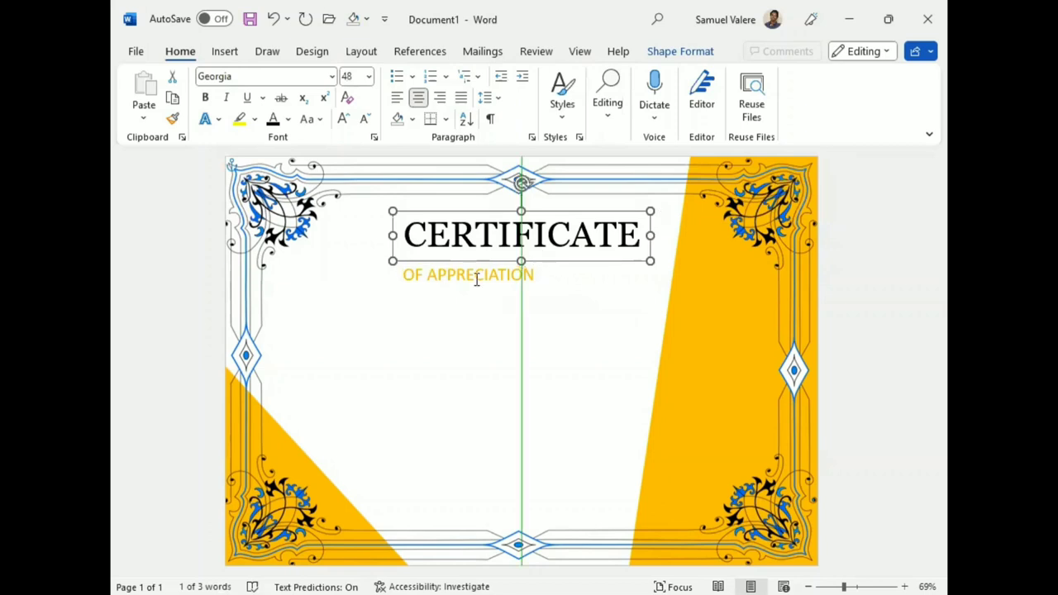
Centre OF APPRECIATION beneath the title and shrink it to 20 pt
{"action": "left_click_drag", "start_coordinate": [497, 290], "coordinate": [548, 276]}
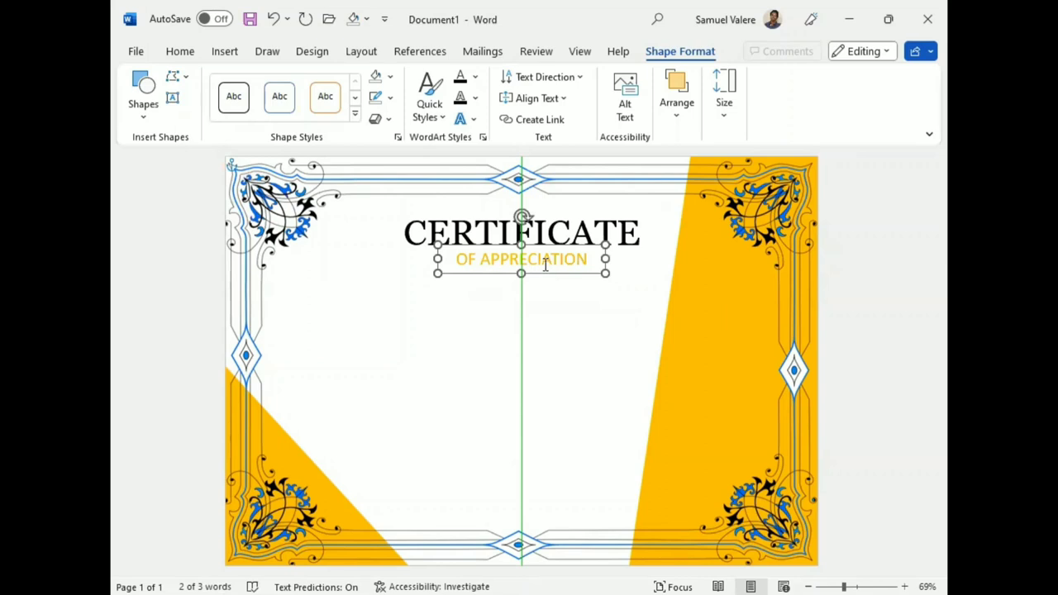
{"action": "triple_click", "coordinate": [544, 260]}
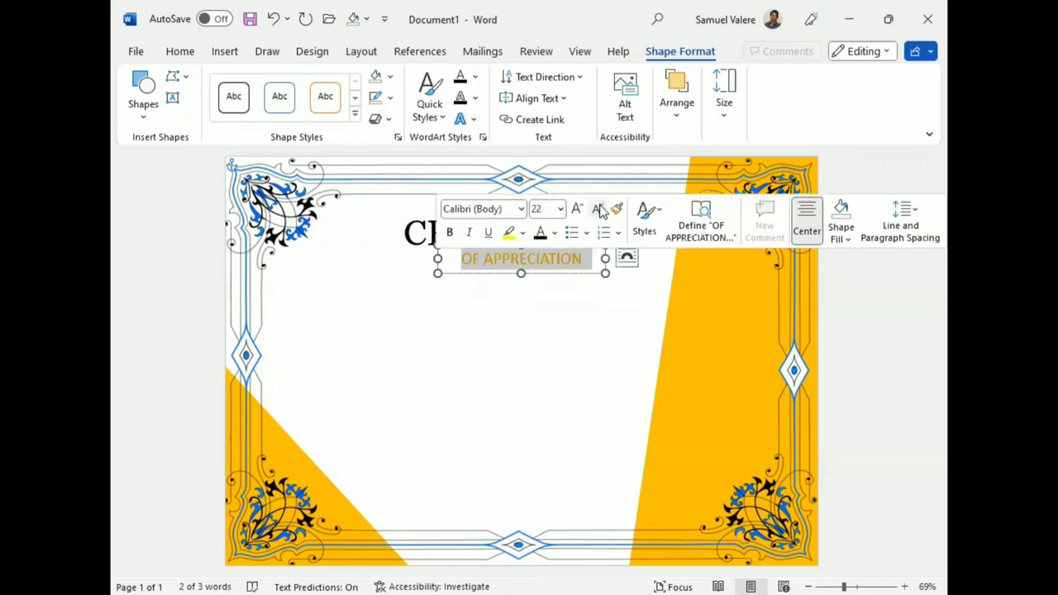
{"action": "left_click", "coordinate": [598, 210]}
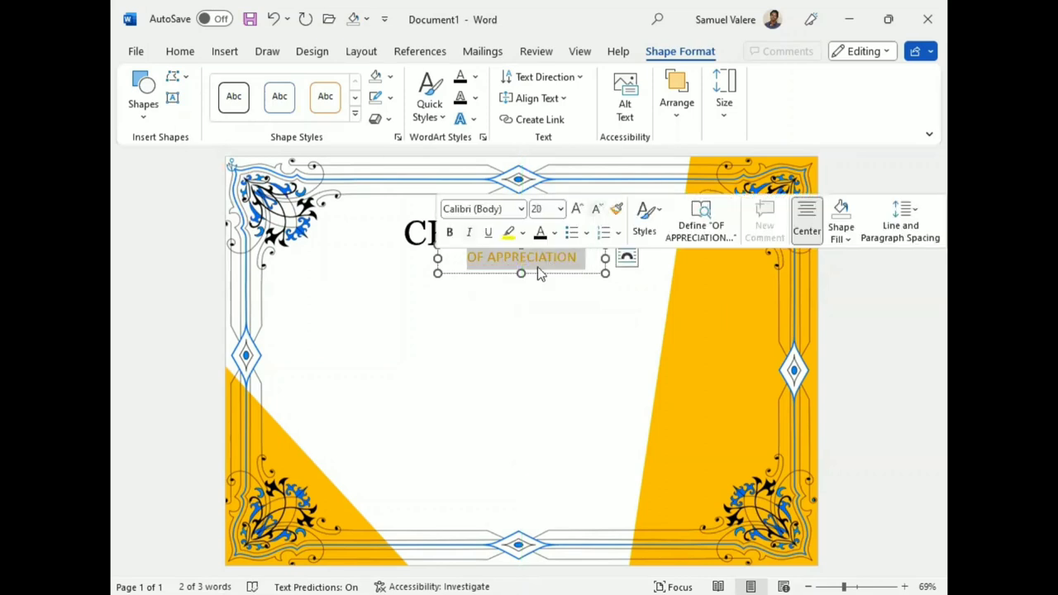
{"action": "left_click", "coordinate": [181, 51]}
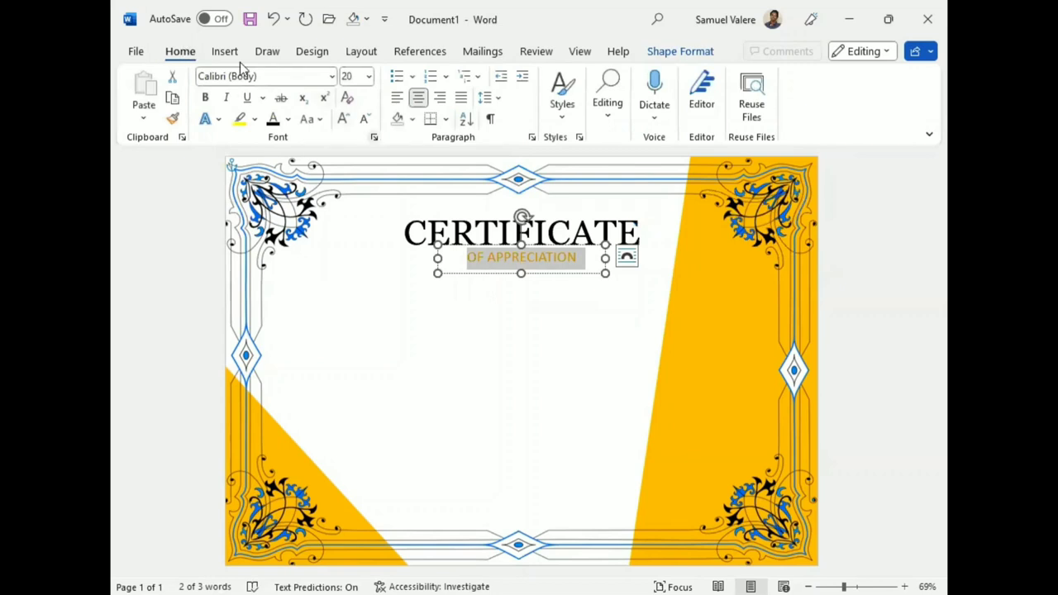
Expand the OF APPRECIATION character spacing by 3 pt
{"action": "key", "text": "ctrl+d"}
{"action": "key", "text": "ctrl+Tab"}
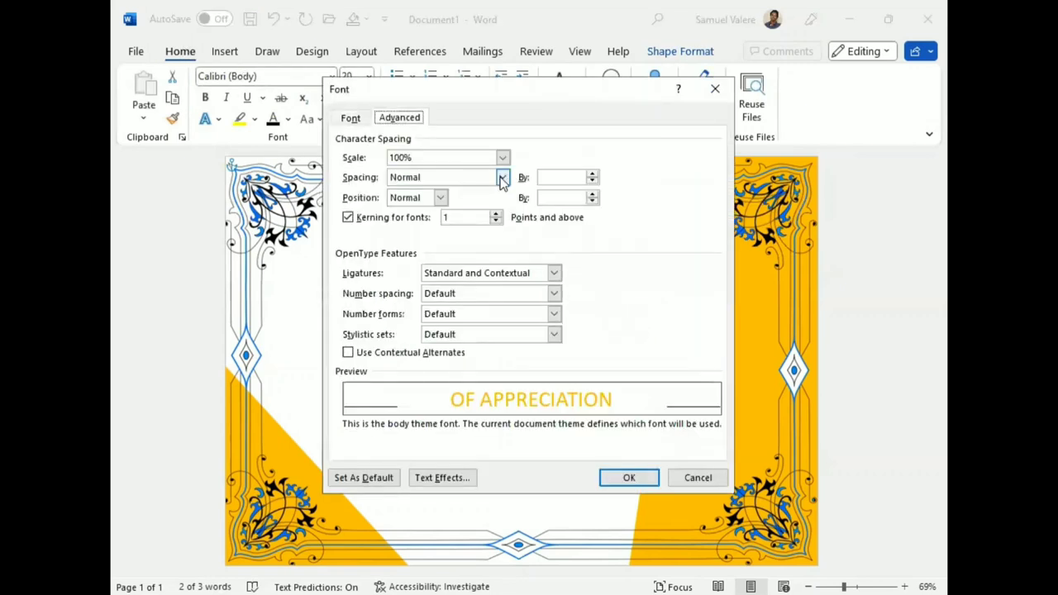
{"action": "left_click", "coordinate": [502, 178]}
{"action": "left_click", "coordinate": [430, 205]}
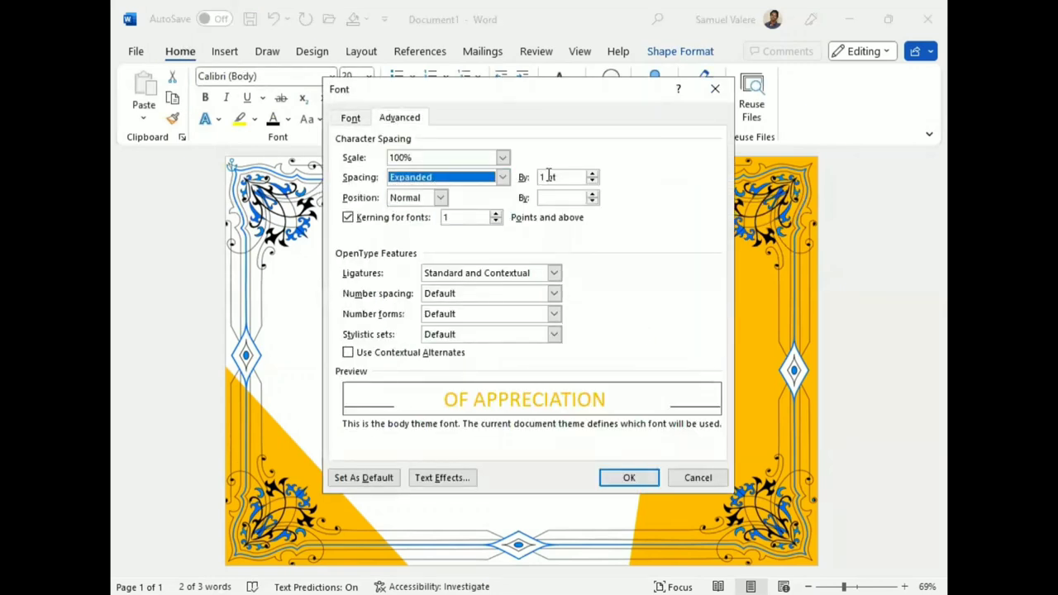
{"action": "left_click", "coordinate": [548, 176]}
{"action": "key", "text": "BackSpace"}
{"action": "type", "text": "3"}
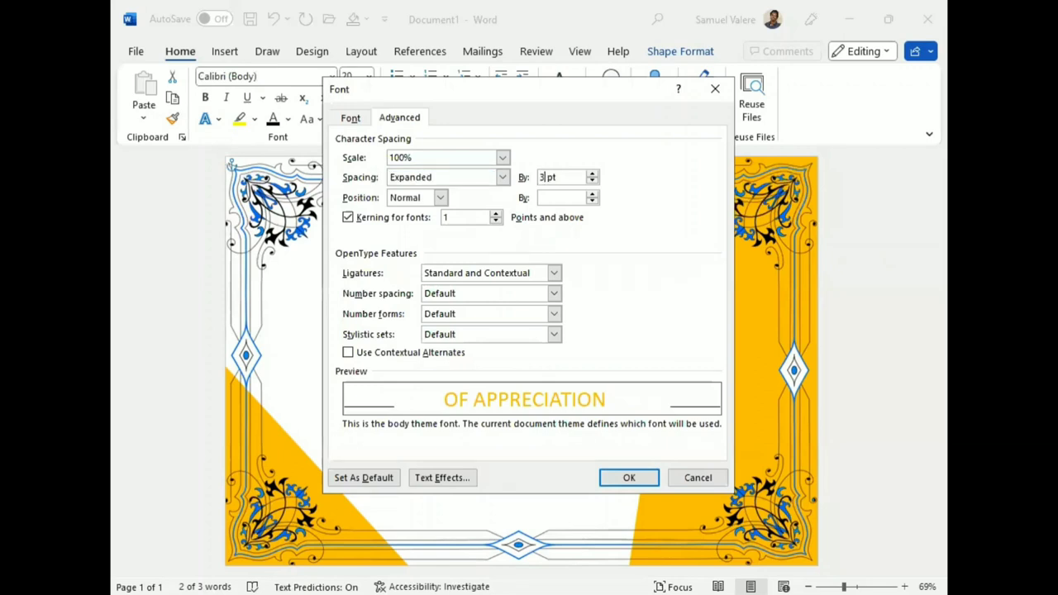
{"action": "key", "text": "Return"}
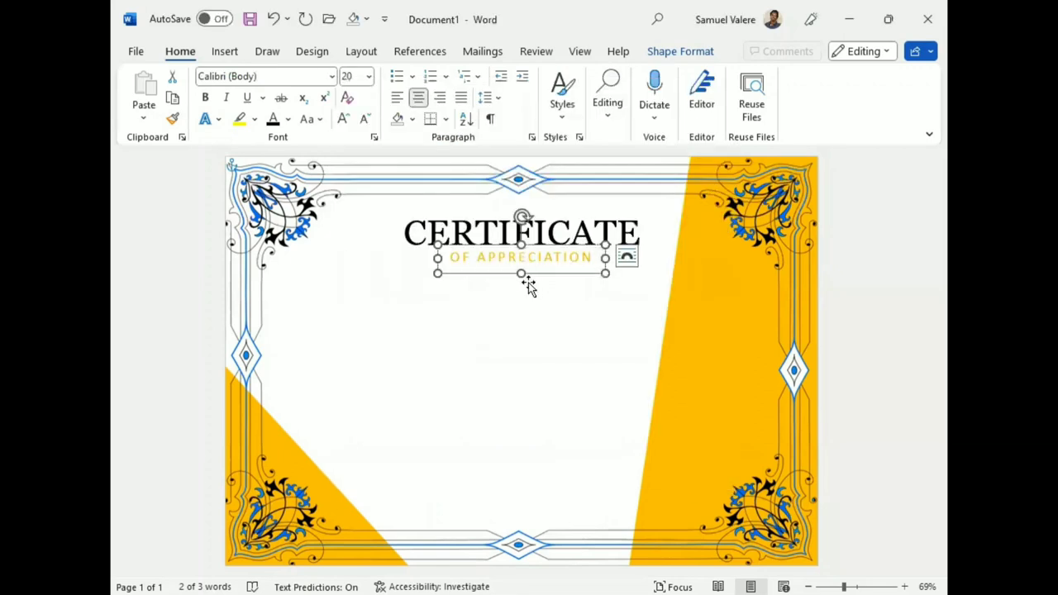
Shorten the subtitle box slightly and make OF APPRECIATION bold
{"action": "left_click_drag", "start_coordinate": [520, 273], "coordinate": [520, 271]}
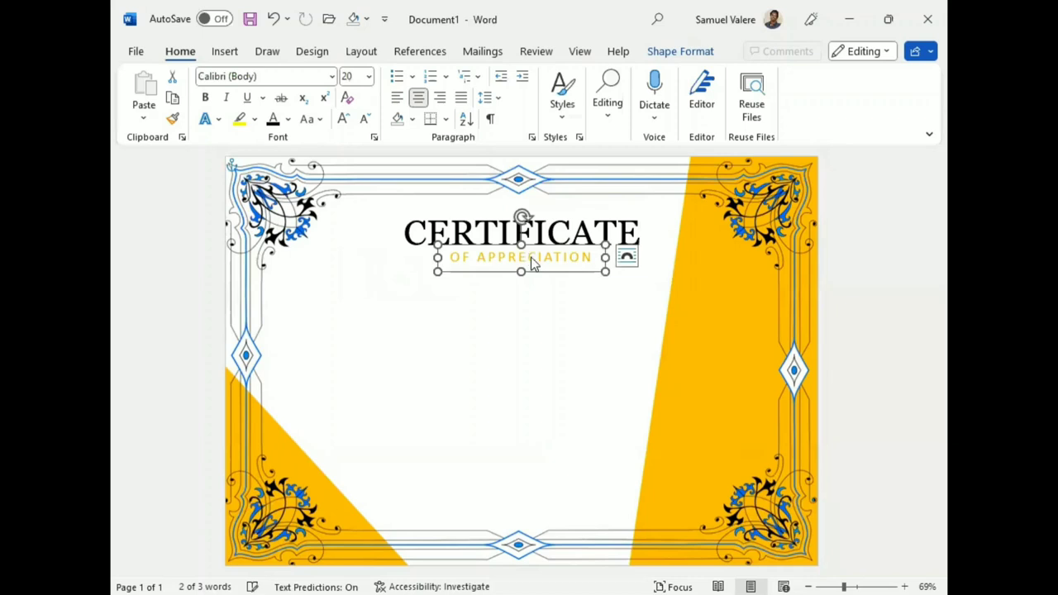
{"action": "triple_click", "coordinate": [530, 257]}
{"action": "triple_click", "coordinate": [530, 257]}
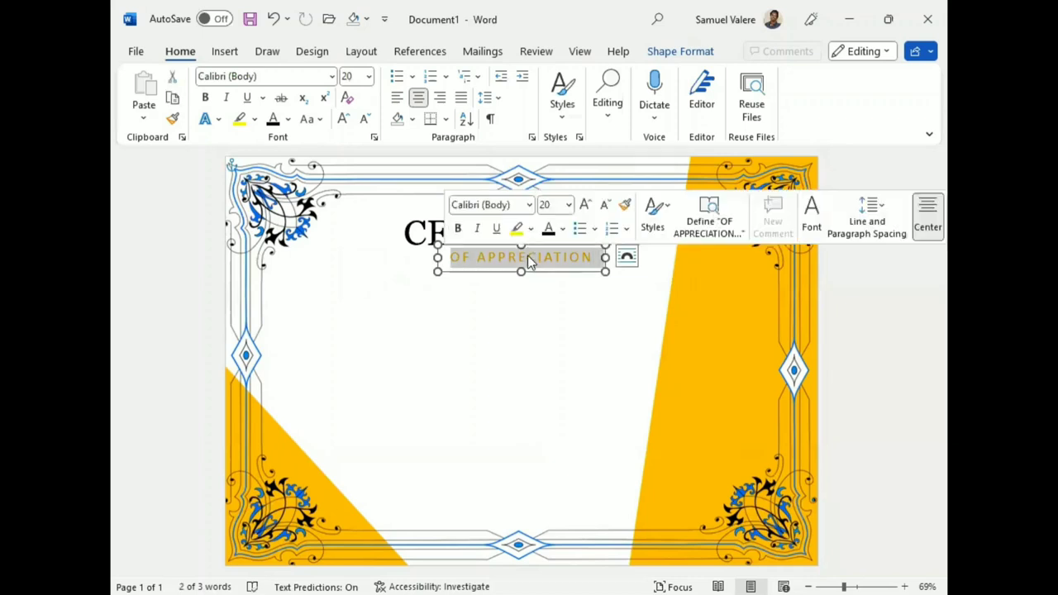
{"action": "left_click", "coordinate": [458, 229]}
{"action": "left_click", "coordinate": [486, 306]}
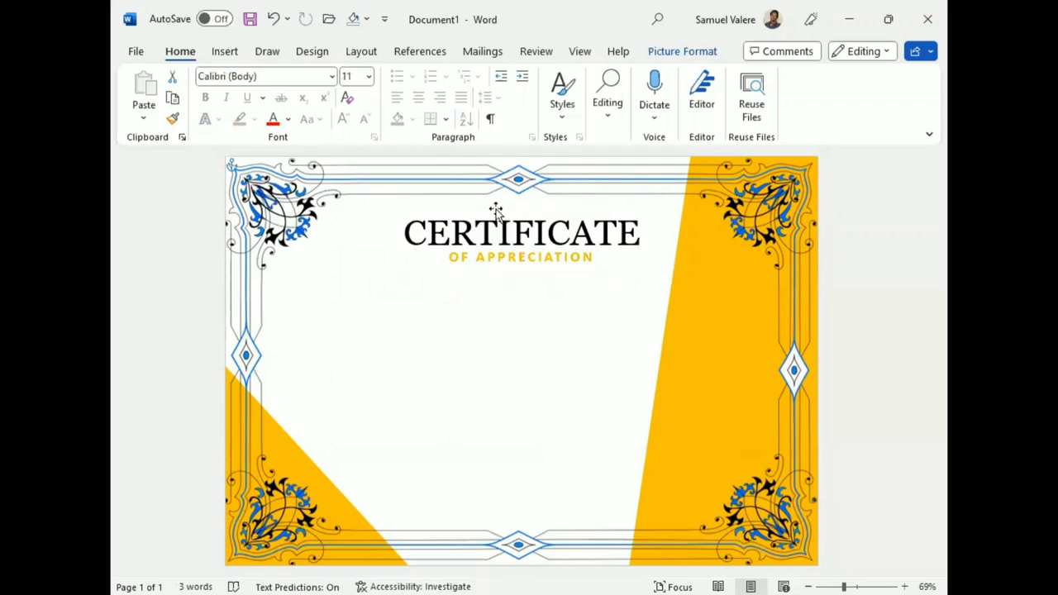
Copy the CERTIFICATE box lower down, shrink its text to 18 pt and shorten the box
{"action": "left_click_drag", "start_coordinate": [496, 210], "coordinate": [503, 349]}
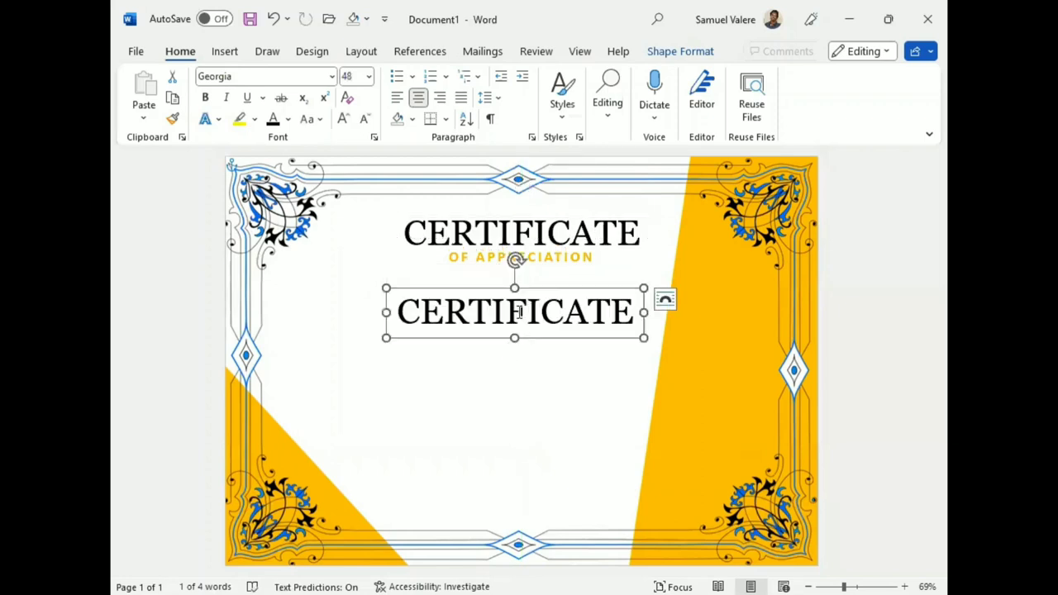
{"action": "double_click", "coordinate": [519, 321]}
{"action": "left_click", "coordinate": [595, 261]}
{"action": "left_click", "coordinate": [595, 261]}
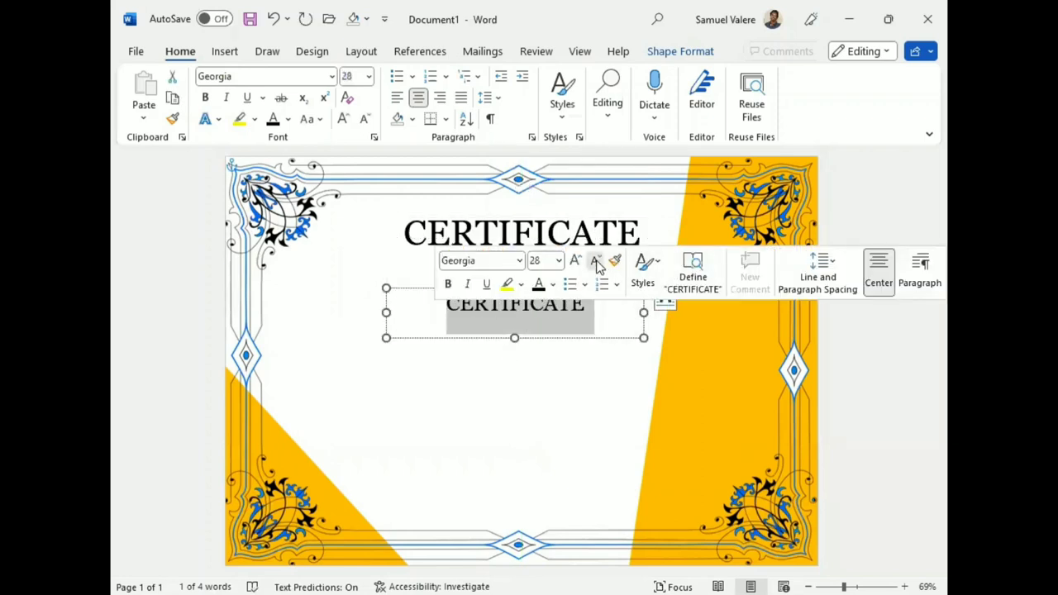
{"action": "left_click", "coordinate": [595, 262]}
{"action": "left_click", "coordinate": [595, 261]}
{"action": "left_click", "coordinate": [595, 261]}
{"action": "left_click", "coordinate": [595, 261]}
{"action": "left_click", "coordinate": [595, 261]}
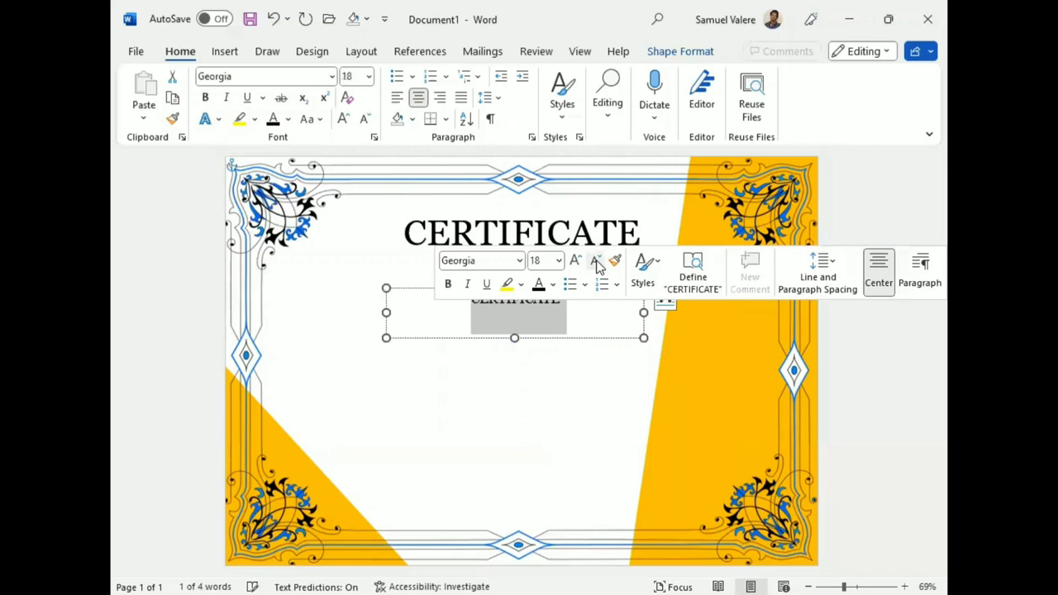
{"action": "left_click_drag", "start_coordinate": [514, 337], "coordinate": [514, 319]}
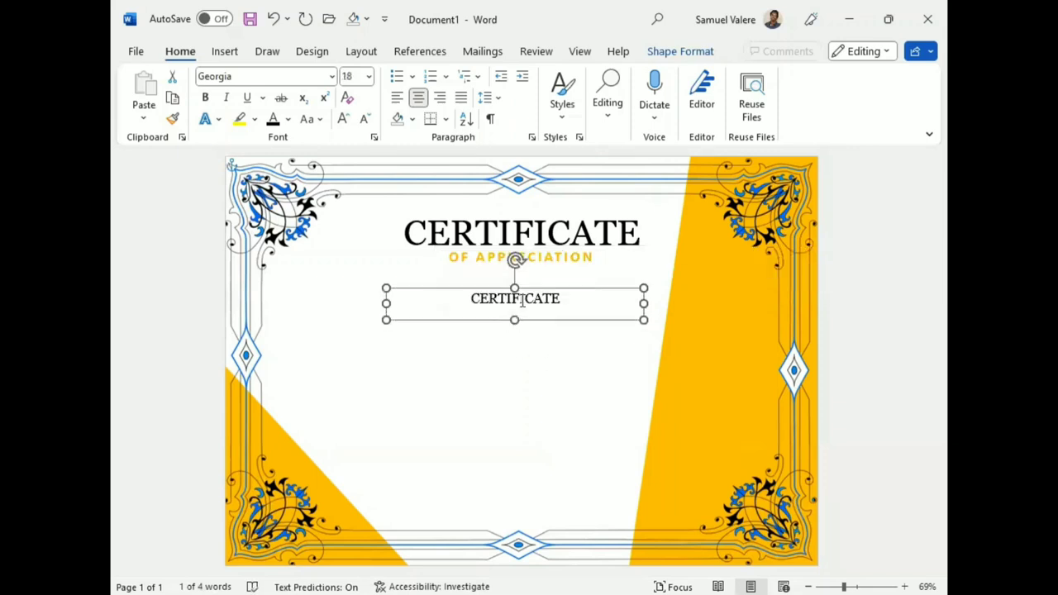
Replace the copy with 'This Certificate Is Greatly Presented To' in 9-pt all capitals
{"action": "key", "text": "BackSpace"}
{"action": "type", "text": "This"}
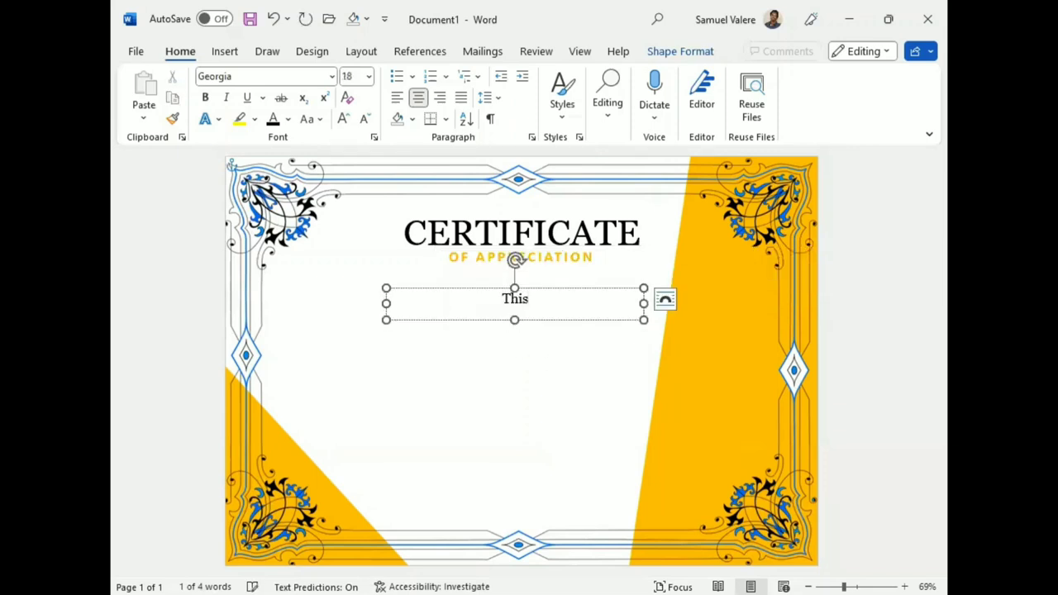
{"action": "type", "text": " Certific"}
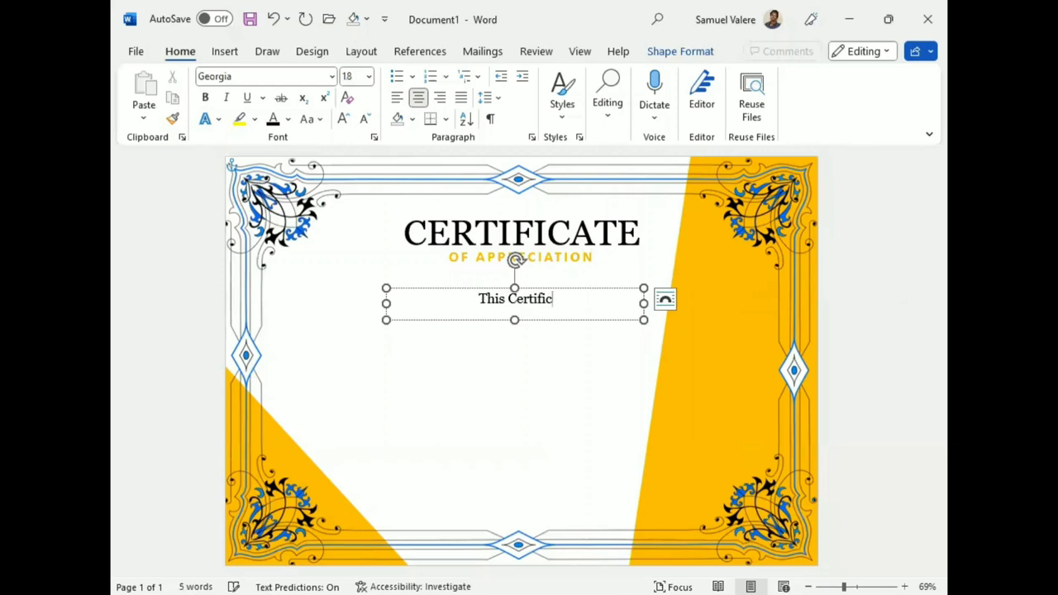
{"action": "type", "text": "ate Is"}
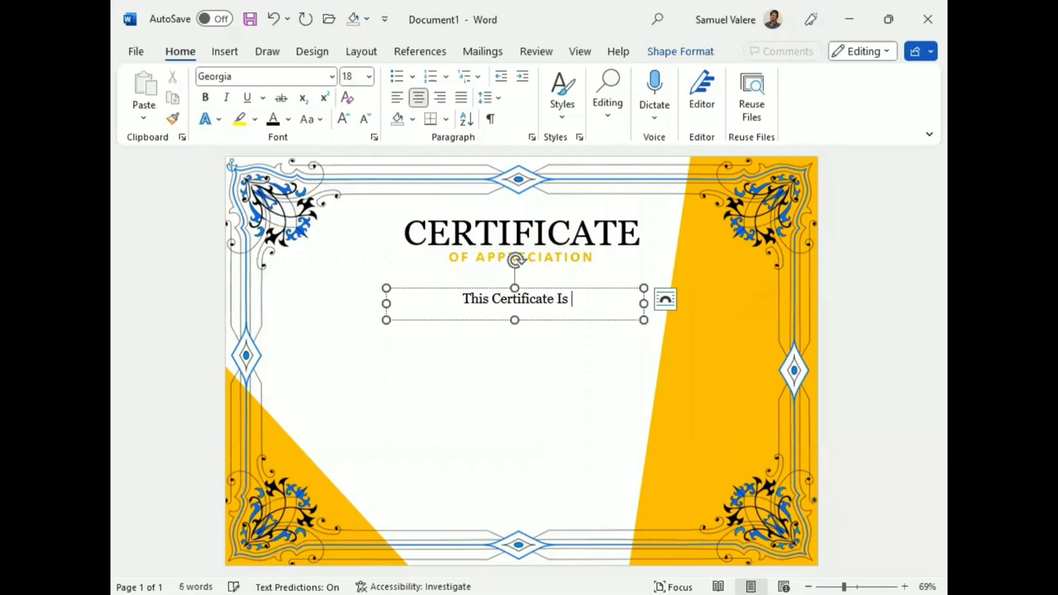
{"action": "type", "text": " Greatly Pr"}
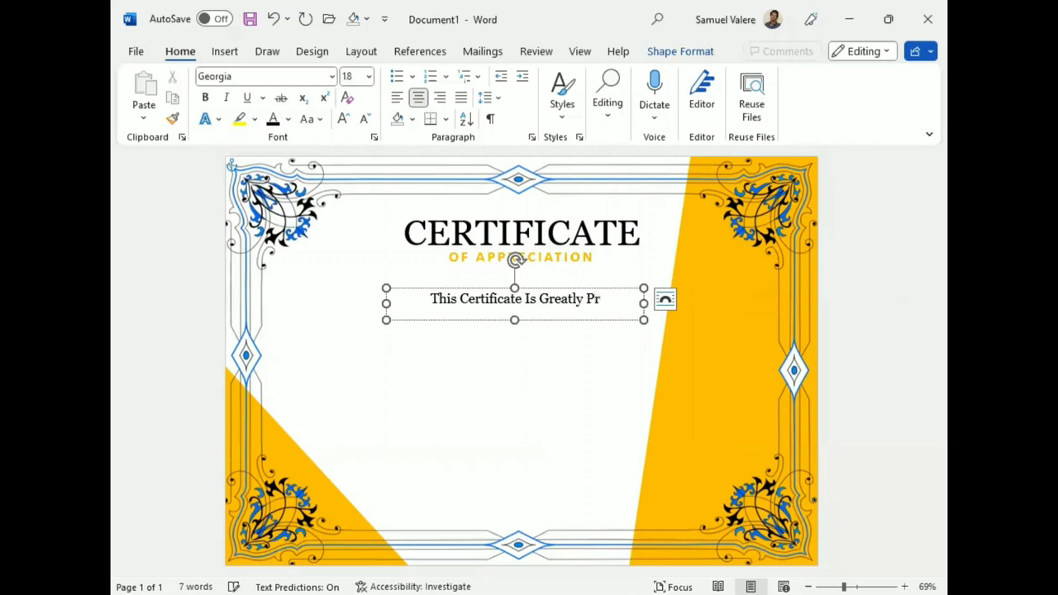
{"action": "type", "text": "esented To"}
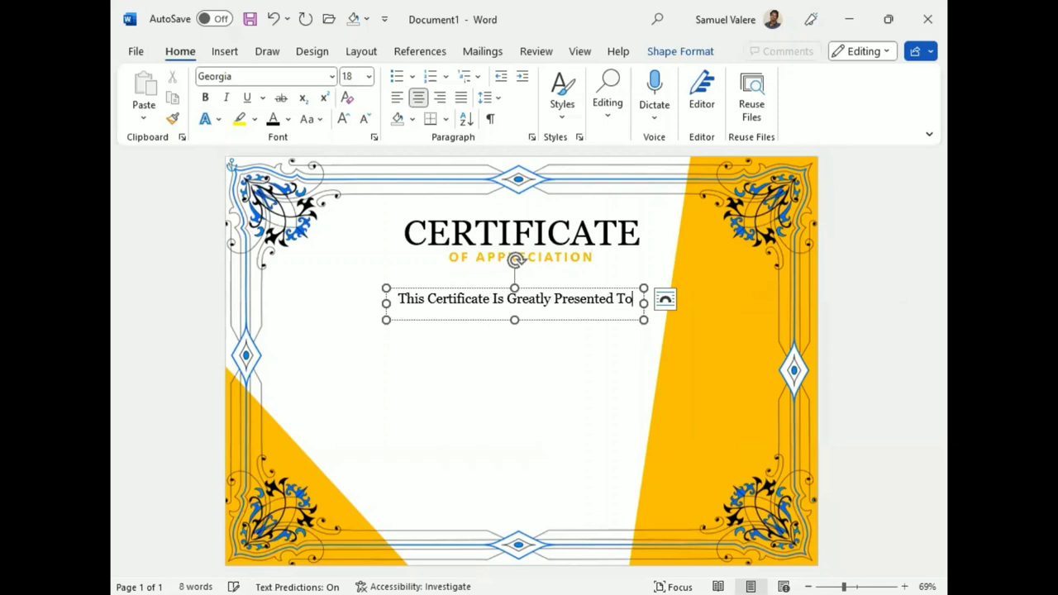
{"action": "left_click_drag", "start_coordinate": [585, 299], "coordinate": [436, 299]}
{"action": "double_click", "coordinate": [498, 299]}
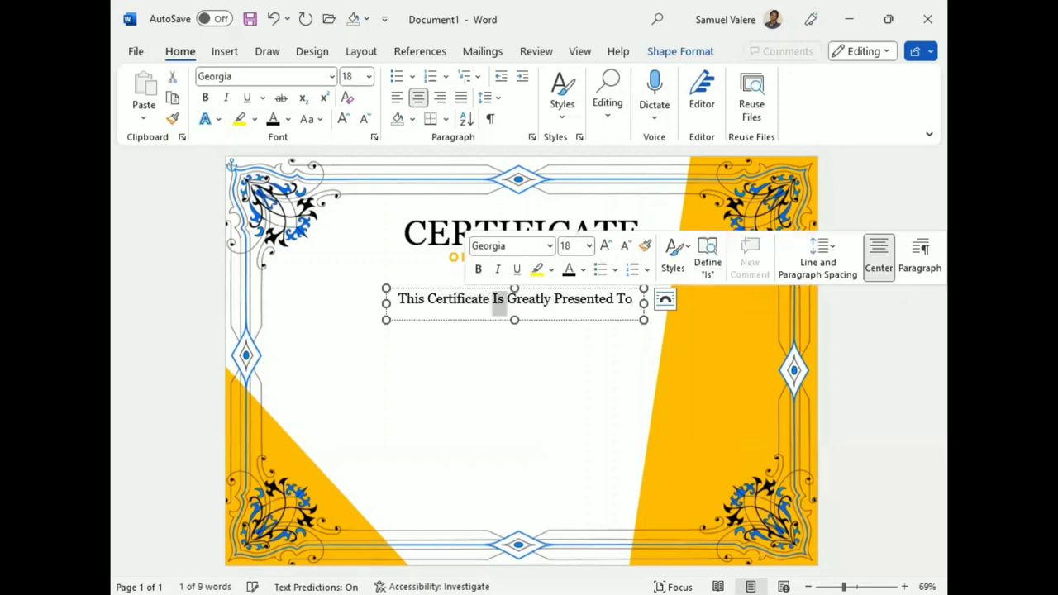
{"action": "triple_click", "coordinate": [488, 299]}
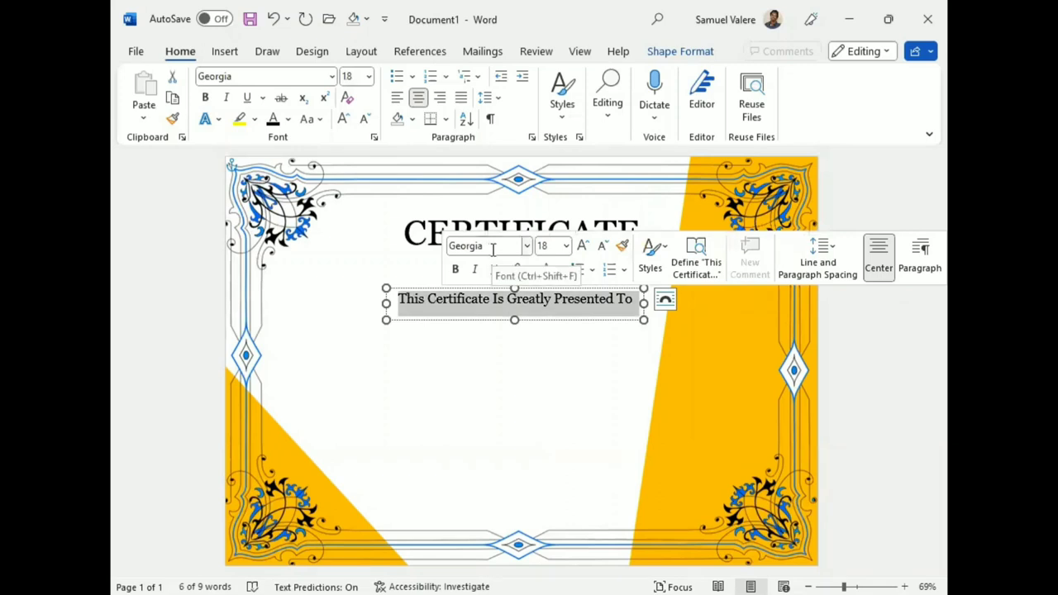
{"action": "left_click", "coordinate": [600, 247]}
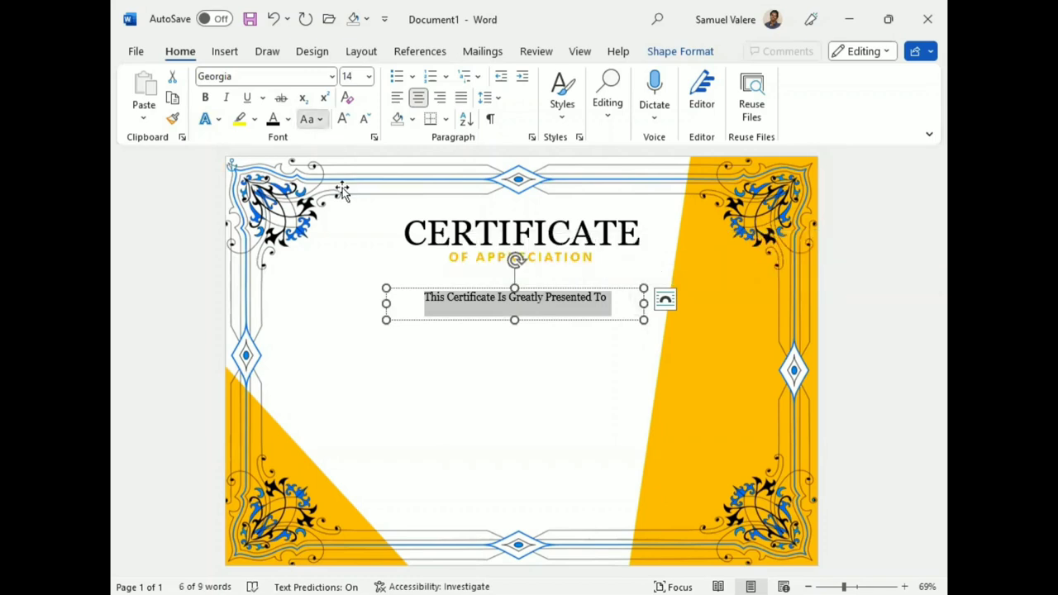
{"action": "key", "text": "ctrl+shift+a"}
{"action": "key", "text": "ctrl+bracketleft"}
{"action": "key", "text": "ctrl+bracketleft"}
{"action": "key", "text": "ctrl+bracketleft"}
{"action": "key", "text": "ctrl+bracketleft"}
{"action": "key", "text": "ctrl+bracketleft"}
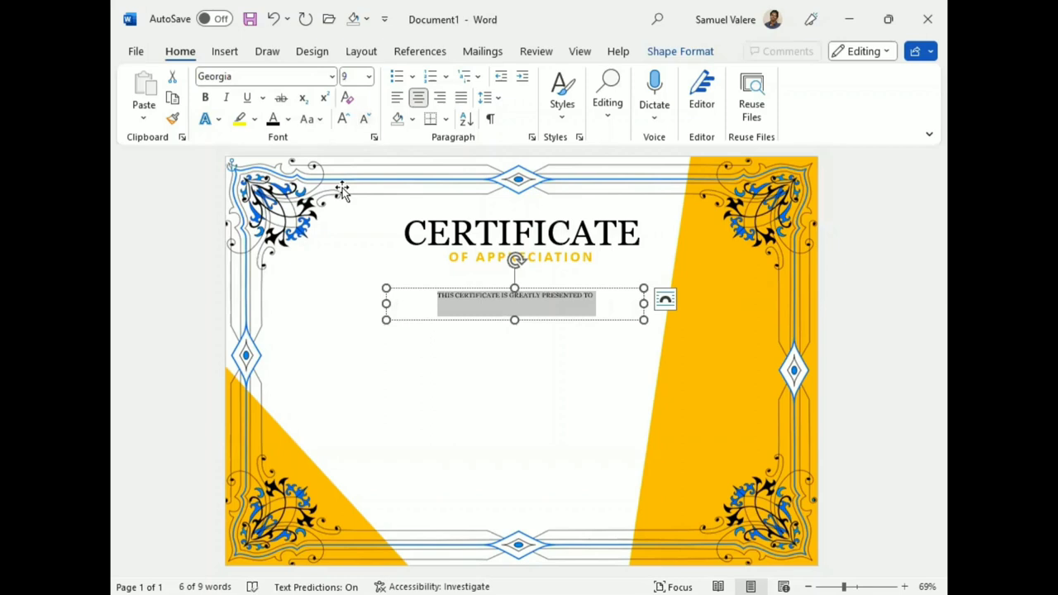
{"action": "key", "text": "ctrl+d"}
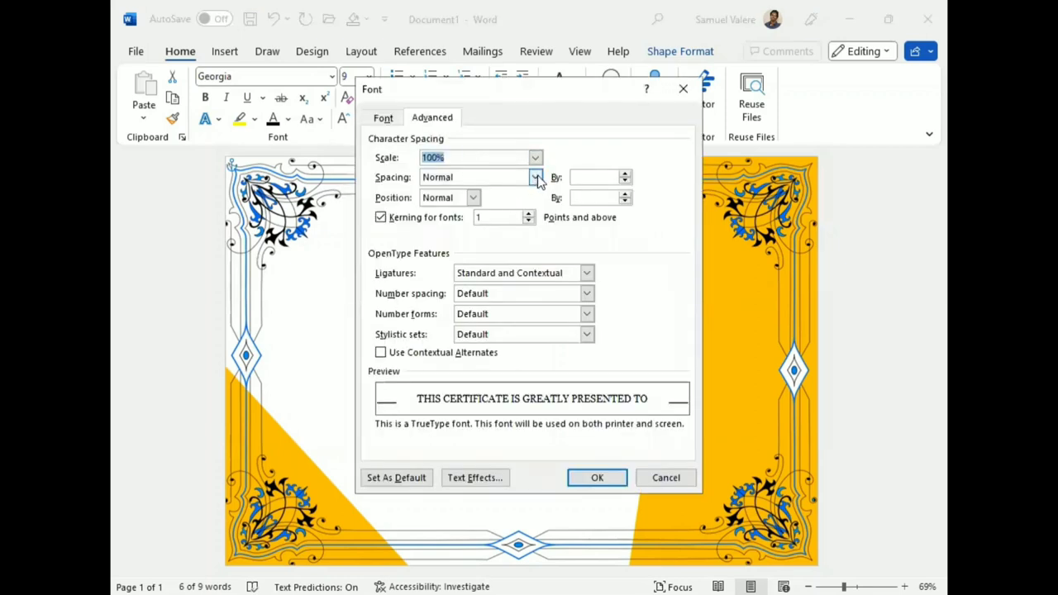
Expand the presentation line's letter spacing by 1 pt
{"action": "left_click", "coordinate": [535, 177]}
{"action": "key", "text": "Return"}
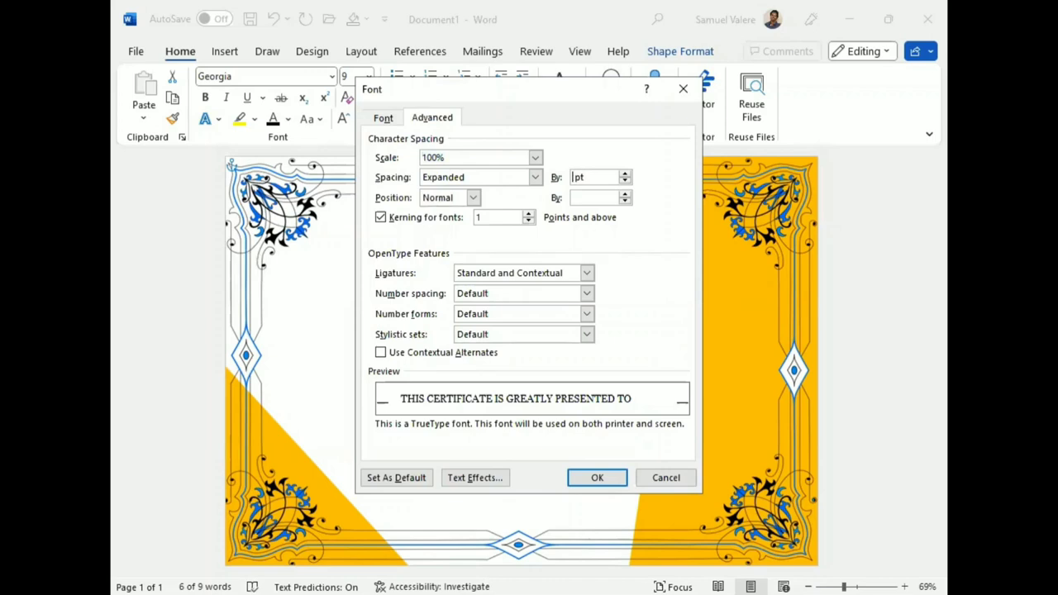
{"action": "key", "text": "Return"}
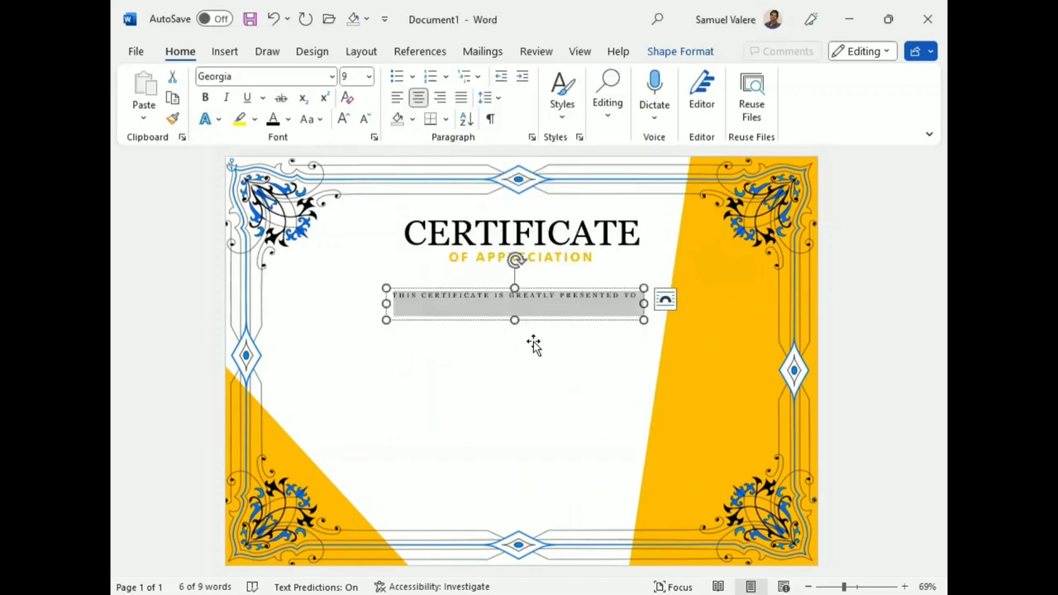
Set the line to 10 pt, resize its box and centre it under the title
{"action": "left_click_drag", "start_coordinate": [515, 322], "coordinate": [513, 309]}
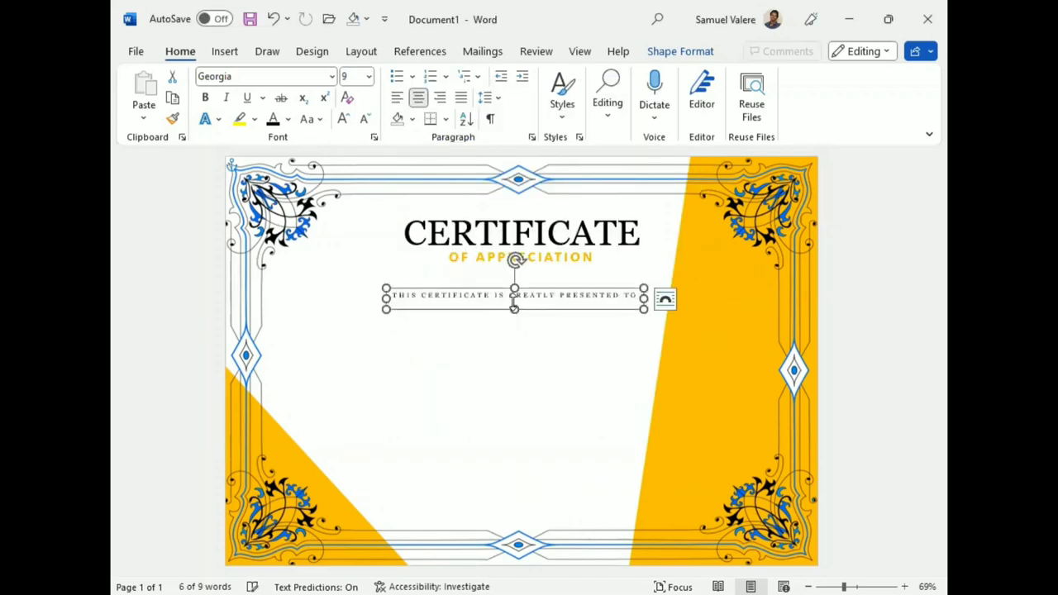
{"action": "triple_click", "coordinate": [513, 304]}
{"action": "left_click", "coordinate": [592, 241]}
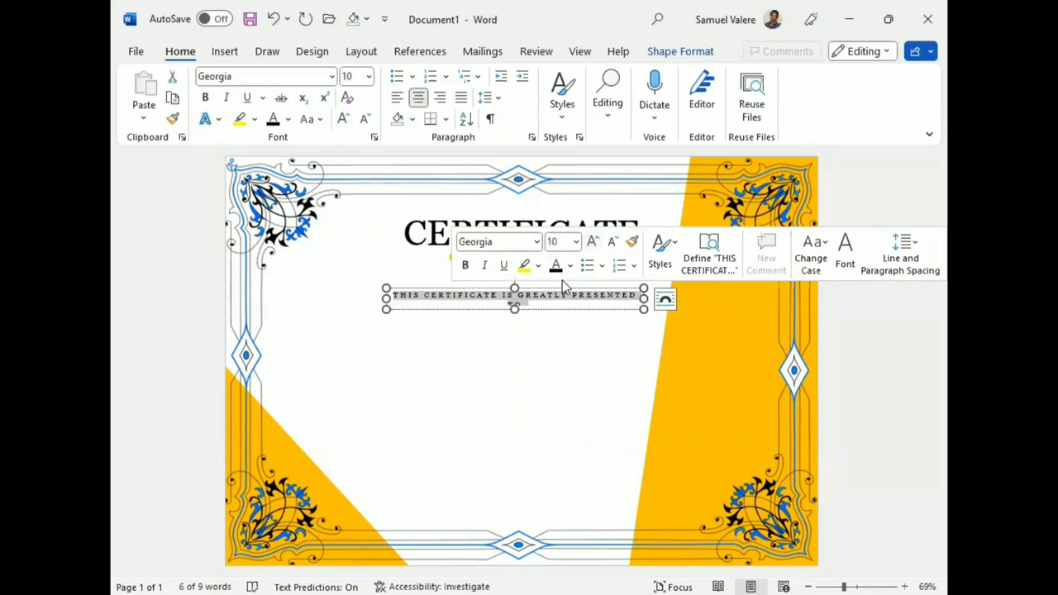
{"action": "left_click_drag", "start_coordinate": [386, 298], "coordinate": [364, 298]}
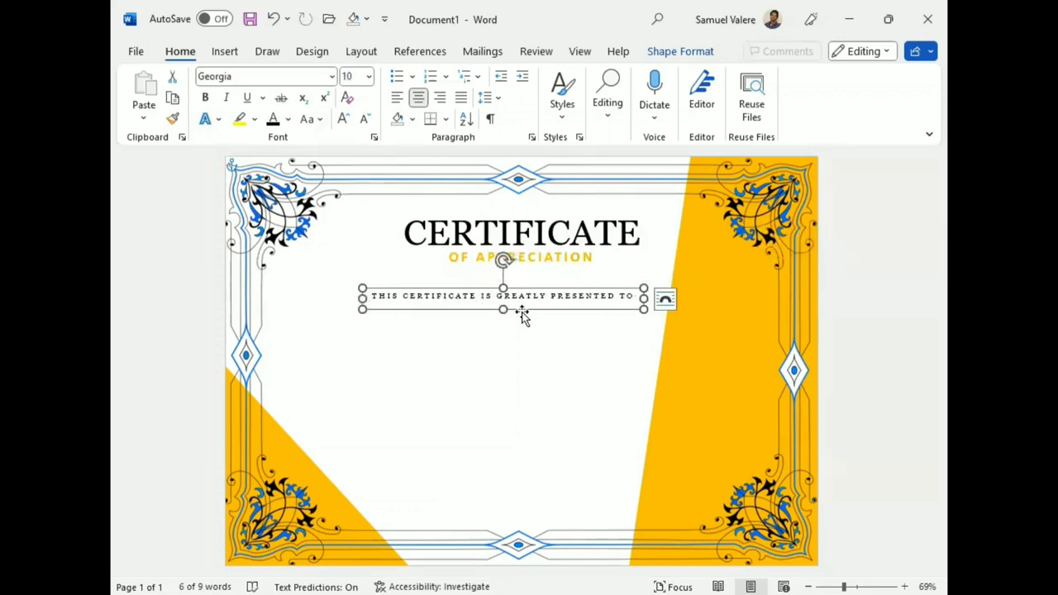
{"action": "left_click_drag", "start_coordinate": [523, 312], "coordinate": [551, 310]}
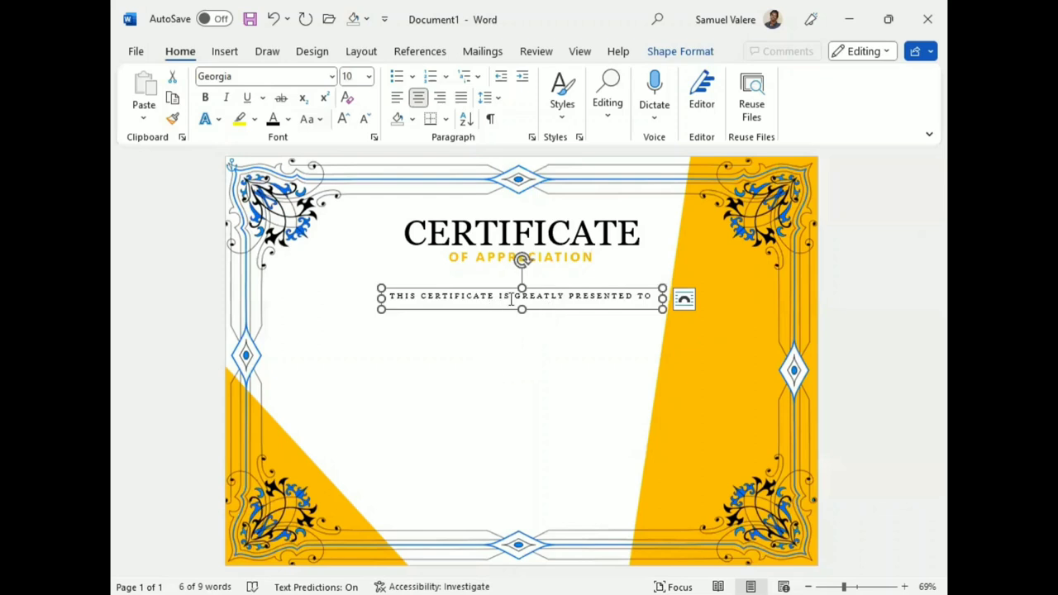
{"action": "left_click", "coordinate": [541, 211]}
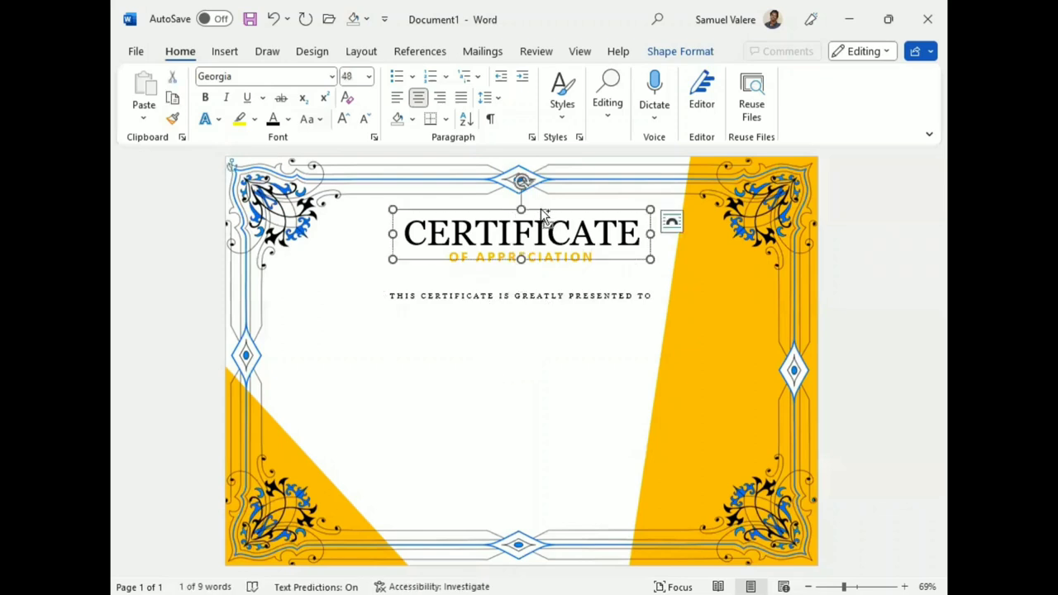
Copy the title box below the presentation line and type the recipient's full name into it
{"action": "mouse_move", "coordinate": [543, 213]}
{"action": "left_mouse_down"}
{"action": "mouse_move", "coordinate": [545, 368]}
{"action": "mouse_move", "coordinate": [535, 364]}
{"action": "mouse_move", "coordinate": [545, 366]}
{"action": "left_mouse_up"}
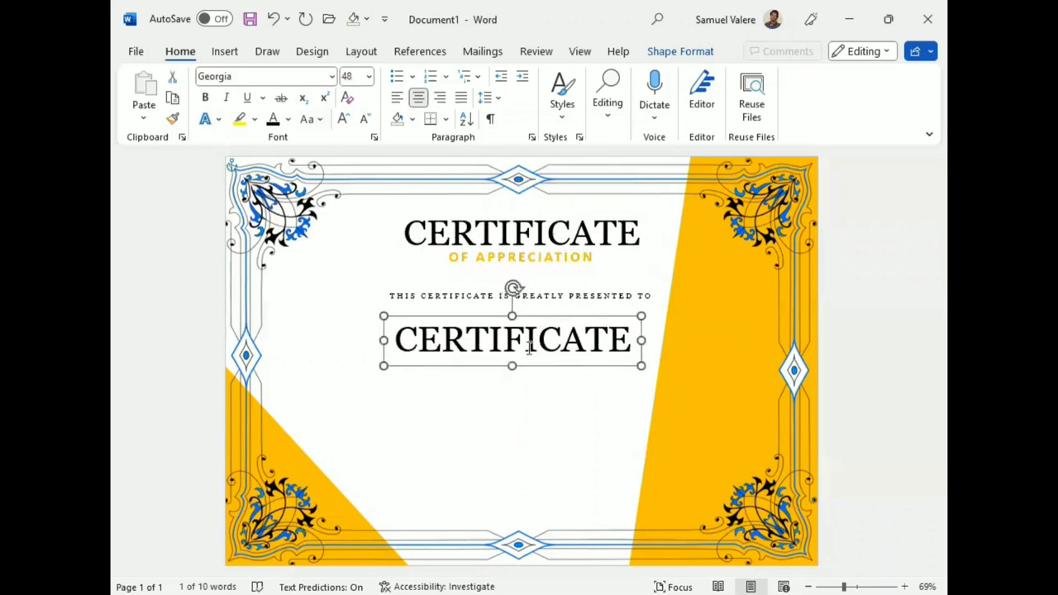
{"action": "double_click", "coordinate": [530, 343]}
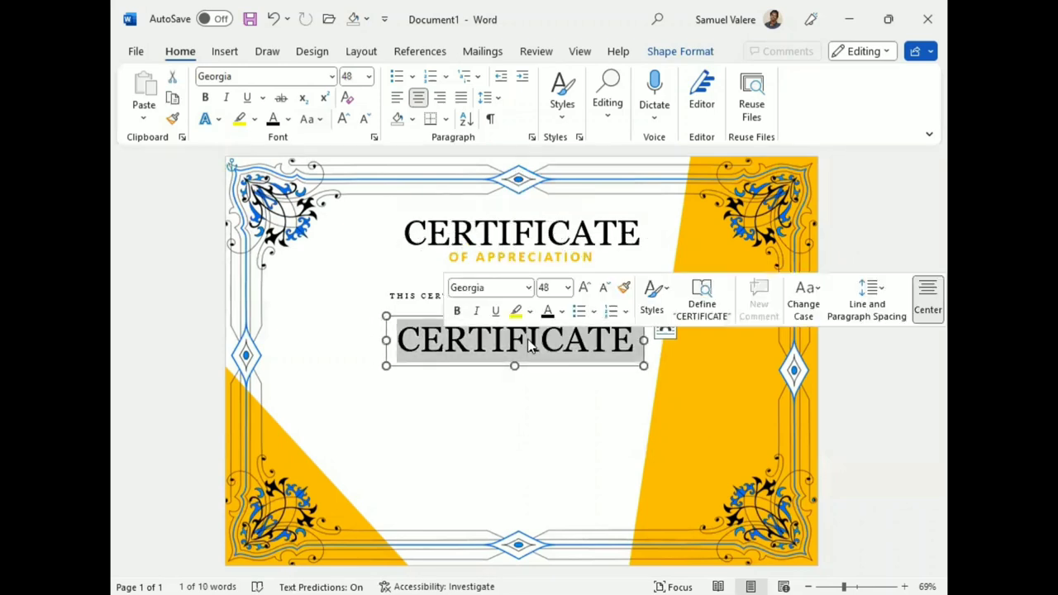
{"action": "type", "text": "Is"}
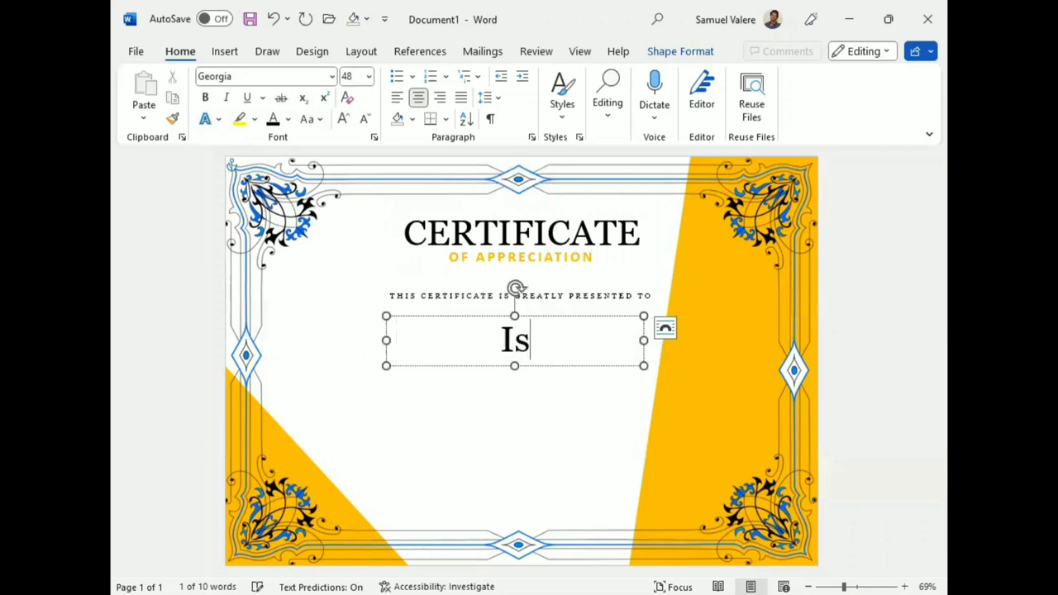
{"action": "type", "text": "lande P"}
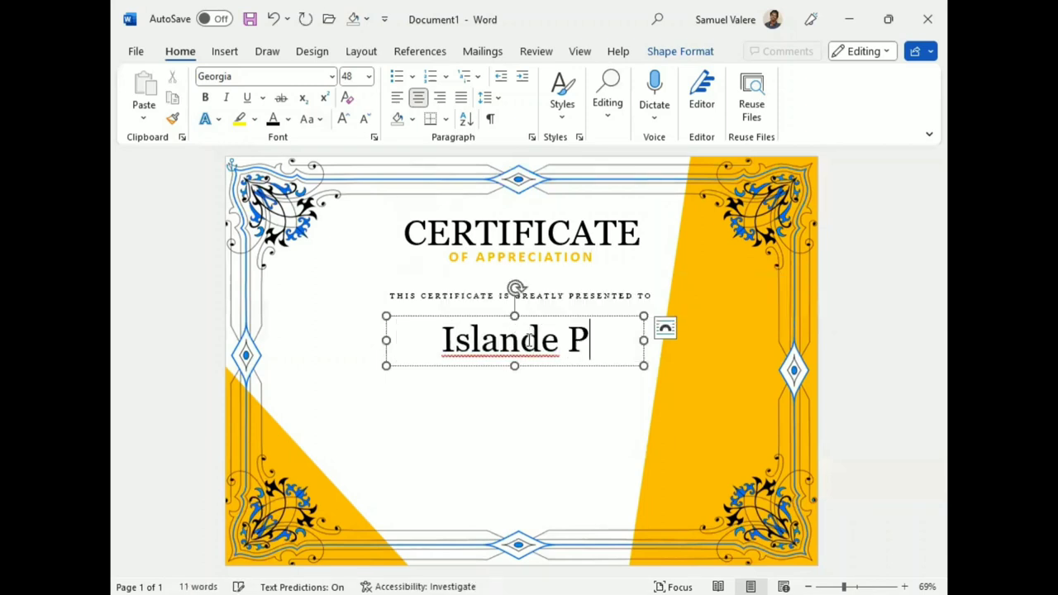
{"action": "type", "text": "ire"}
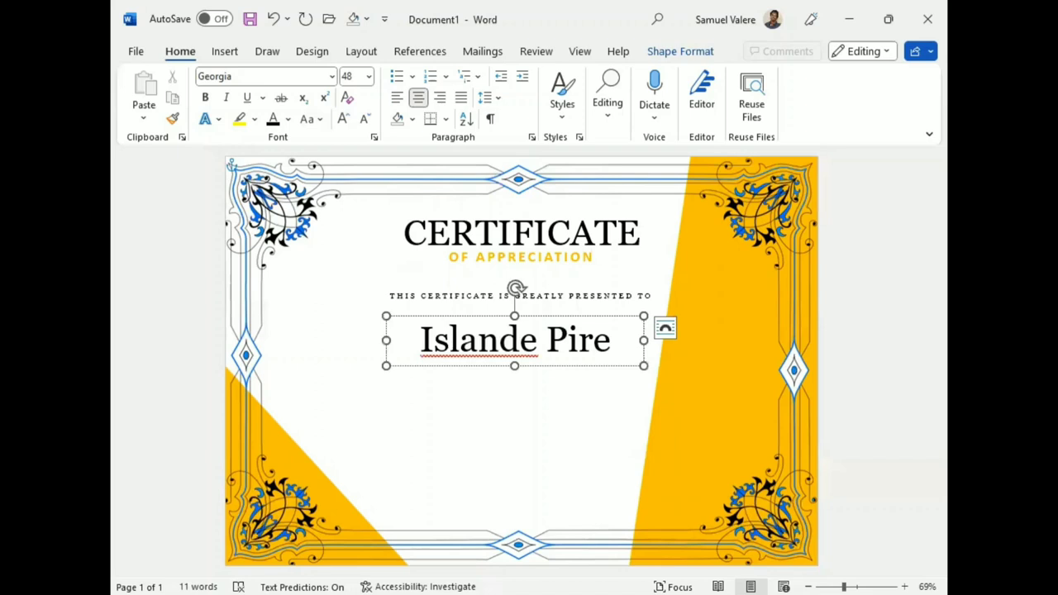
{"action": "key", "text": "BackSpace"}
{"action": "type", "text": "re"}
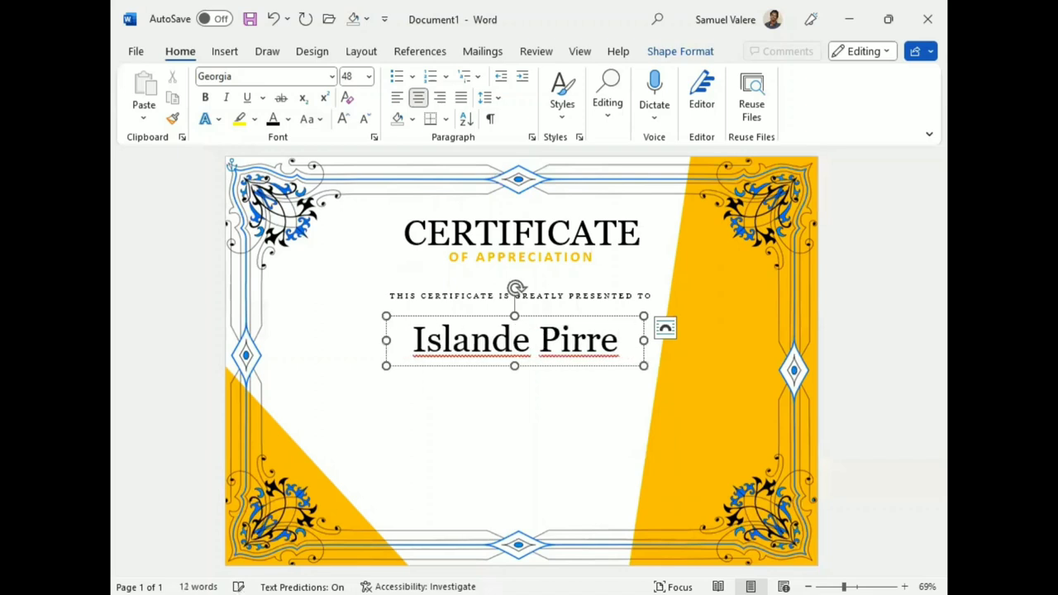
{"action": "double_click", "coordinate": [466, 335]}
{"action": "double_click", "coordinate": [561, 339]}
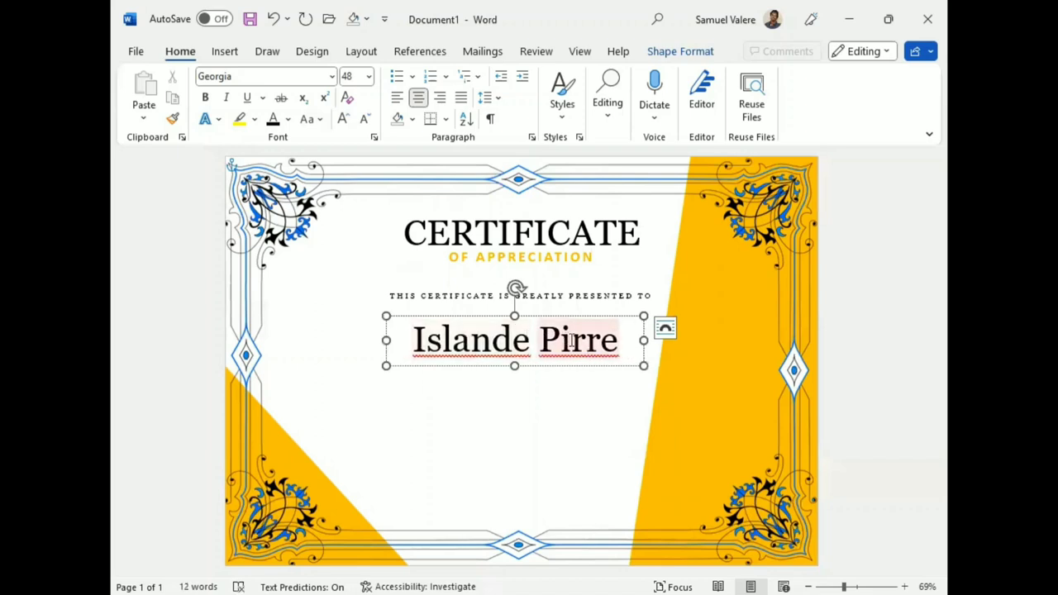
{"action": "type", "text": "Pierre"}
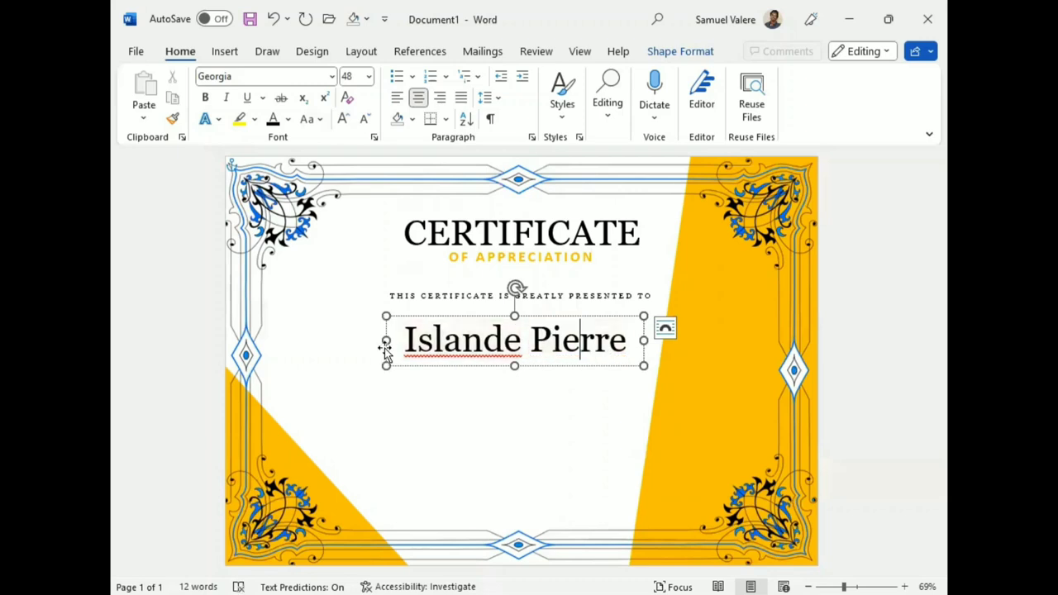
{"action": "type", "text": " Jeune"}
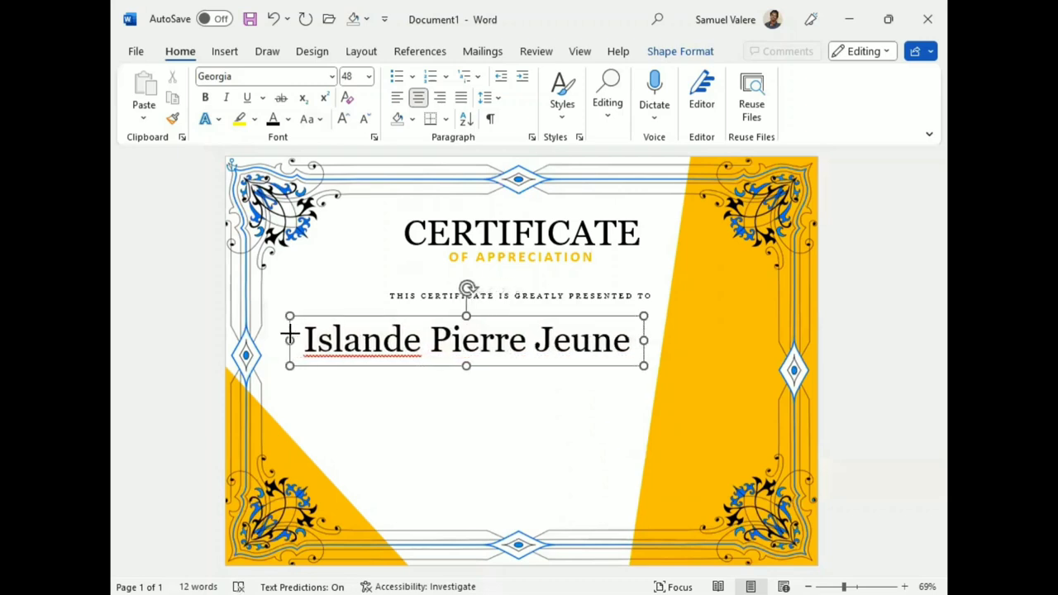
{"action": "left_click", "coordinate": [385, 339]}
{"action": "right_click", "coordinate": [384, 339]}
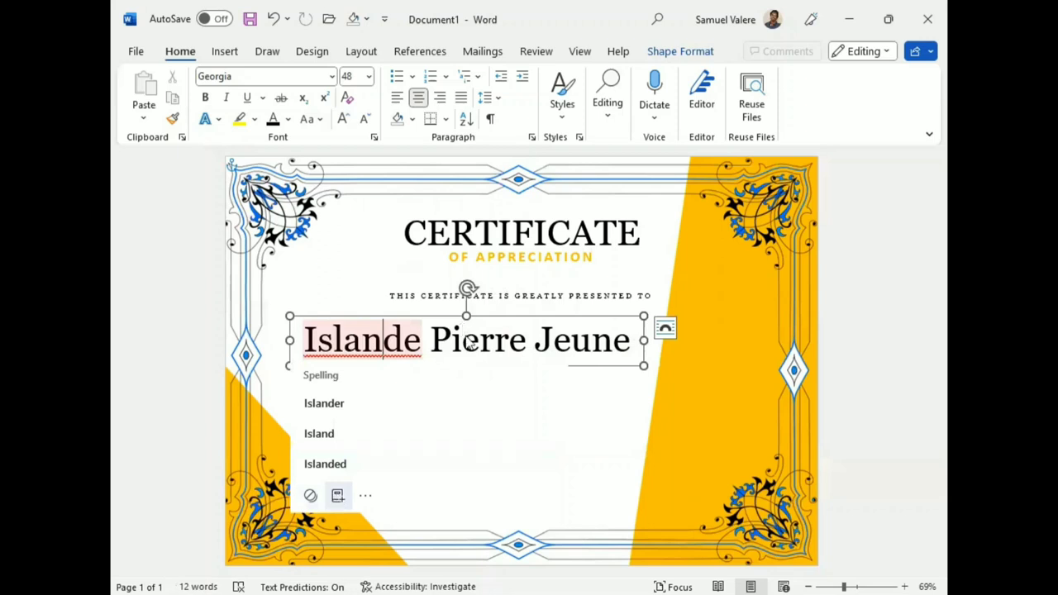
Set the name in Vivaldi at 72 pt and widen and heighten its box
{"action": "triple_click", "coordinate": [467, 337]}
{"action": "left_click", "coordinate": [494, 283]}
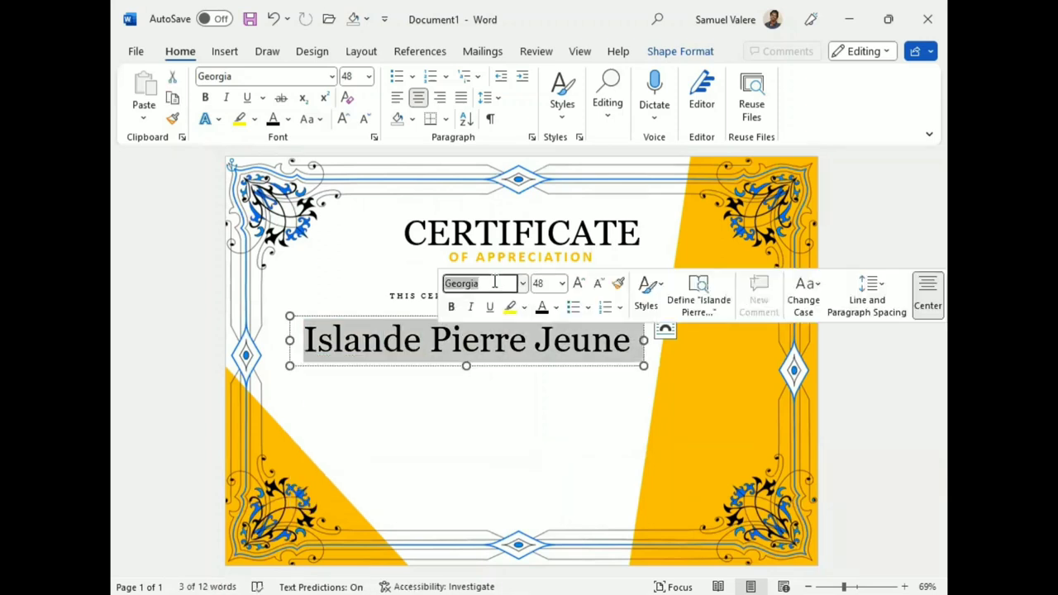
{"action": "type", "text": "Vivaldi"}
{"action": "key", "text": "Return"}
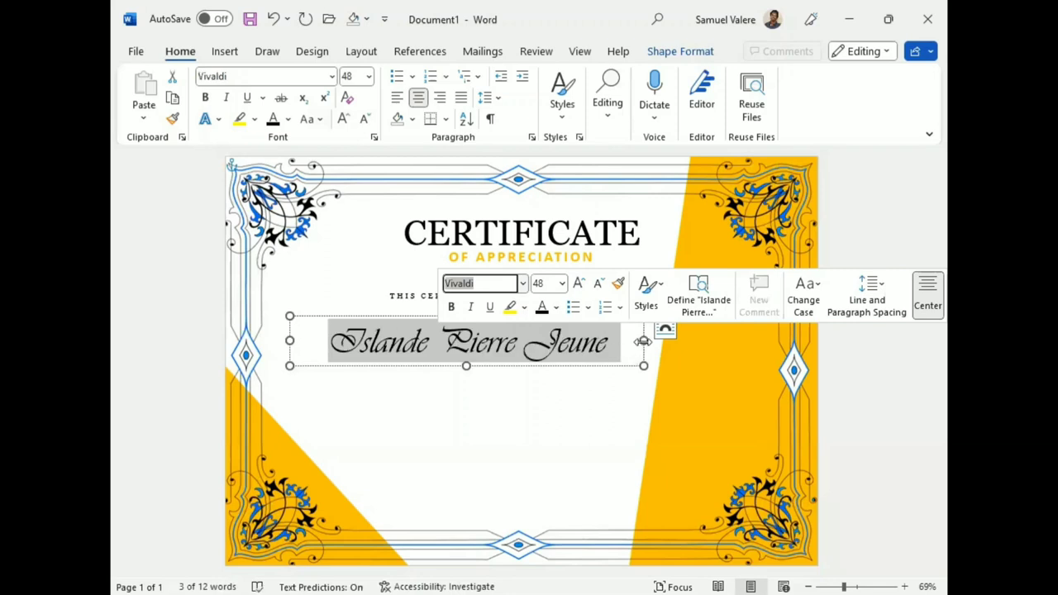
{"action": "left_click_drag", "start_coordinate": [643, 340], "coordinate": [679, 340]}
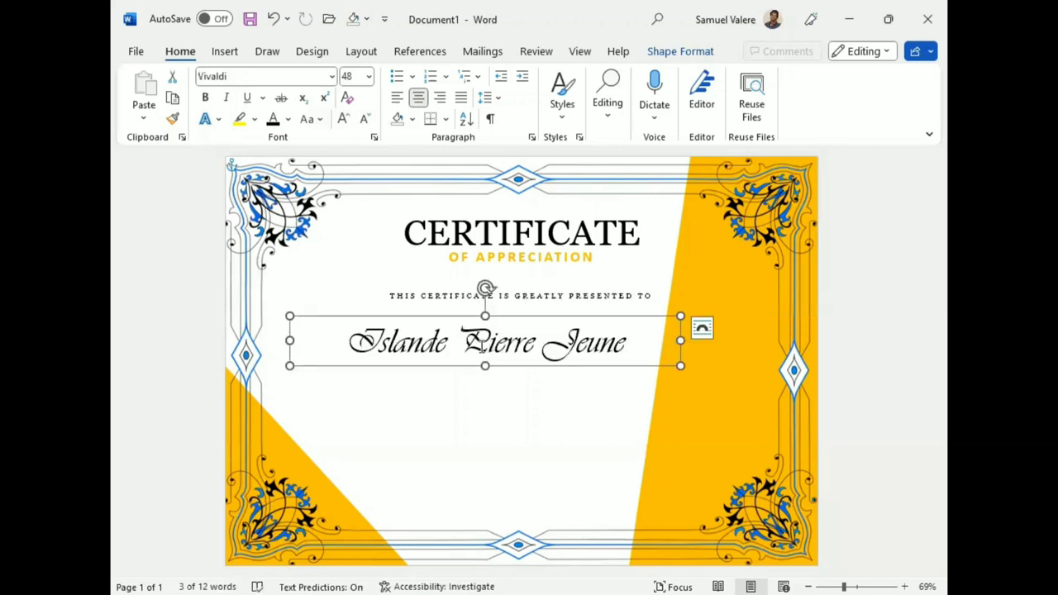
{"action": "double_click", "coordinate": [480, 345]}
{"action": "triple_click", "coordinate": [480, 345]}
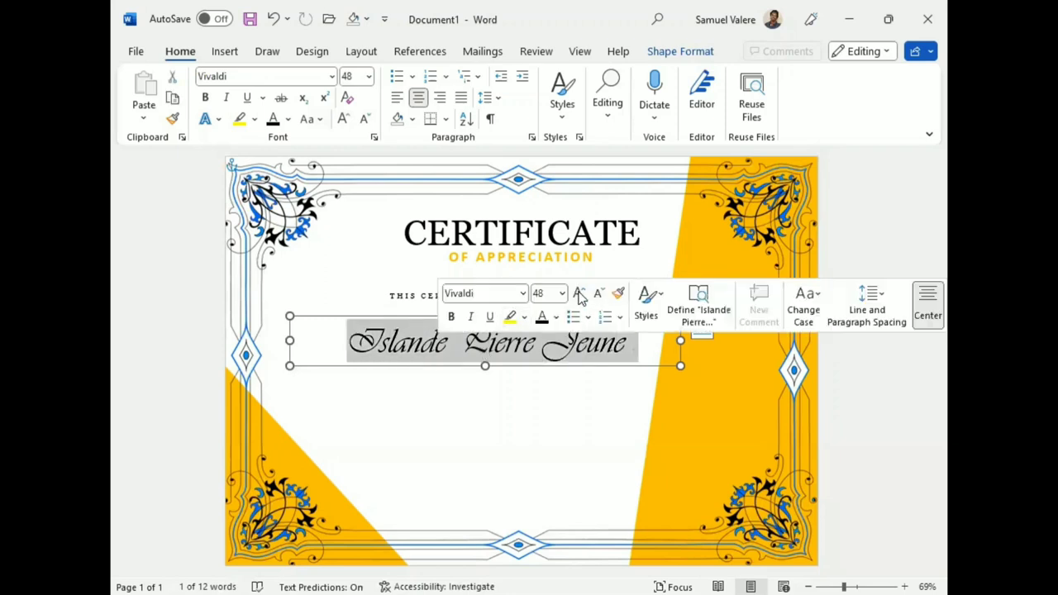
{"action": "left_click", "coordinate": [579, 293]}
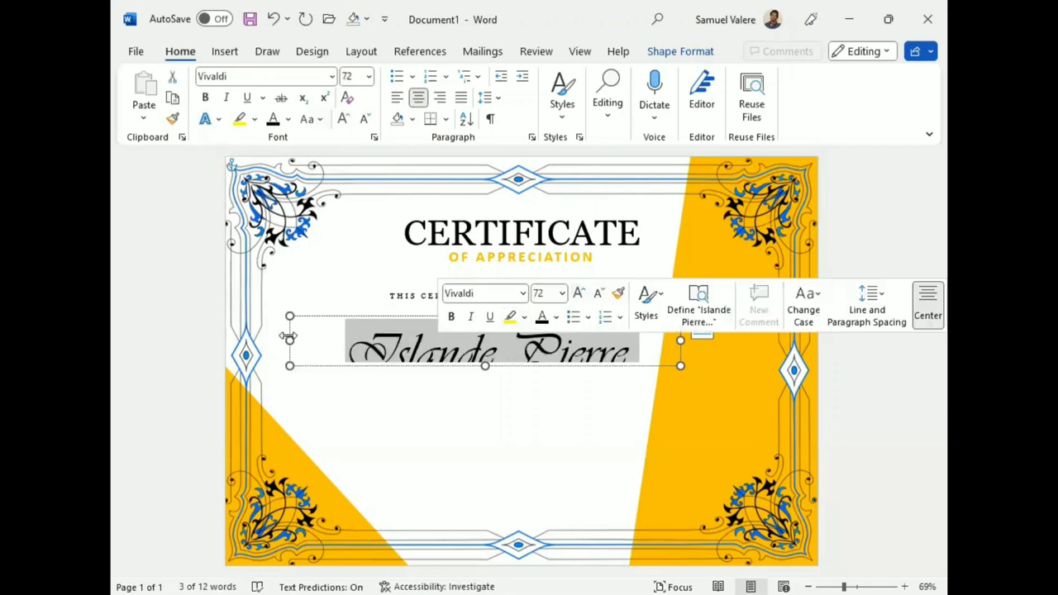
{"action": "left_click_drag", "start_coordinate": [290, 339], "coordinate": [249, 339]}
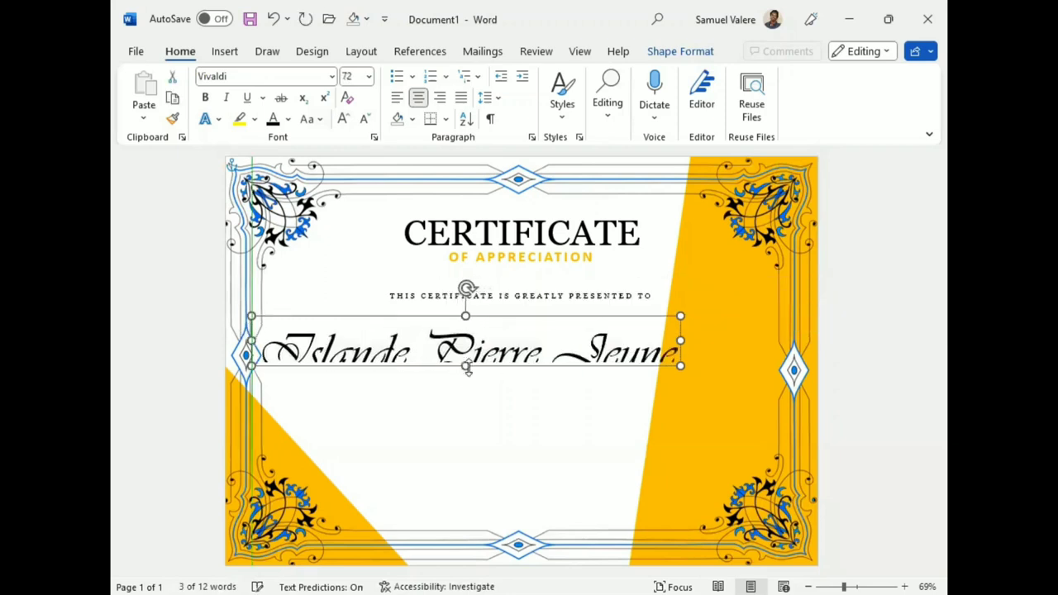
{"action": "left_click_drag", "start_coordinate": [466, 365], "coordinate": [465, 384]}
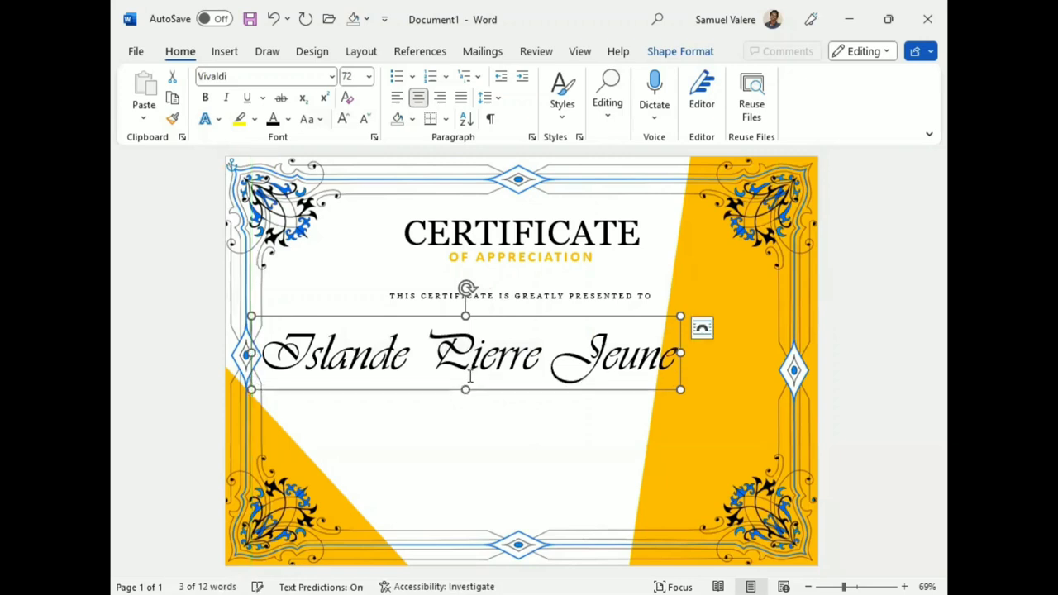
Switch the name's font to Palace Script MT and make it bold
{"action": "double_click", "coordinate": [485, 361]}
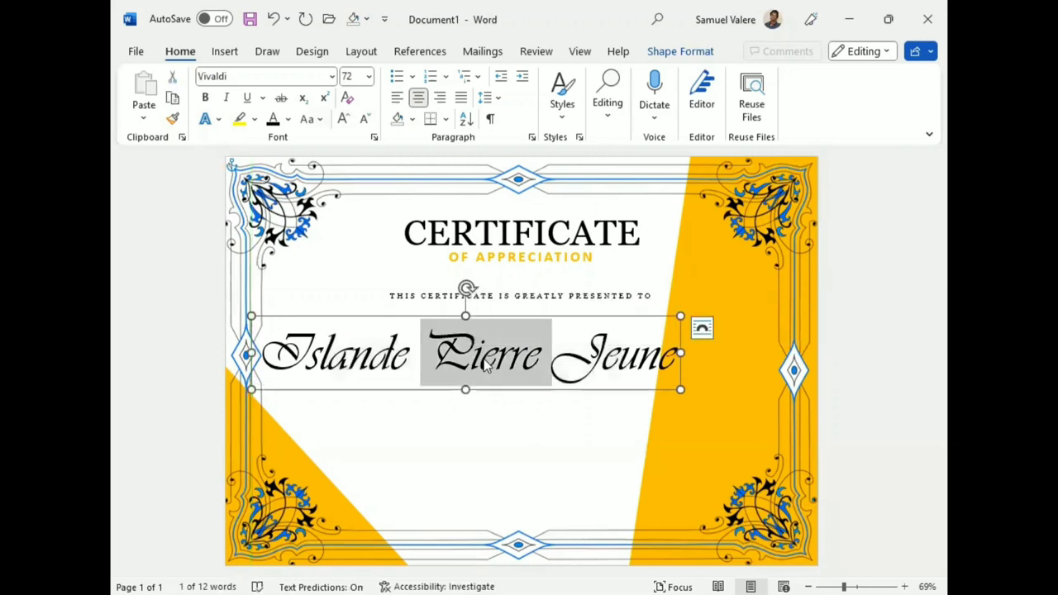
{"action": "triple_click", "coordinate": [485, 361]}
{"action": "left_click", "coordinate": [479, 306]}
{"action": "type", "text": "Palace Script MT"}
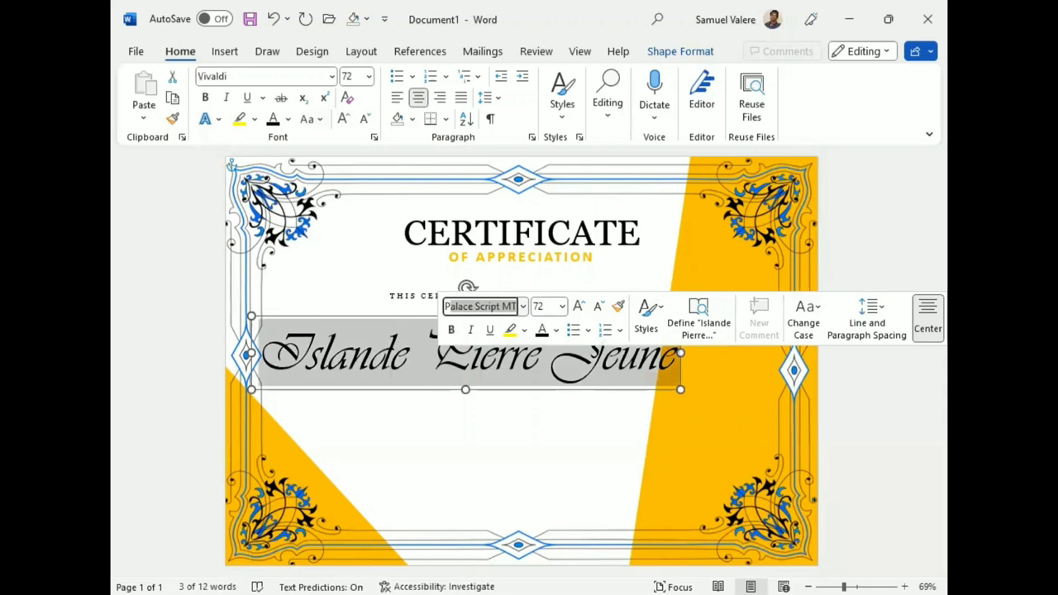
{"action": "key", "text": "Return"}
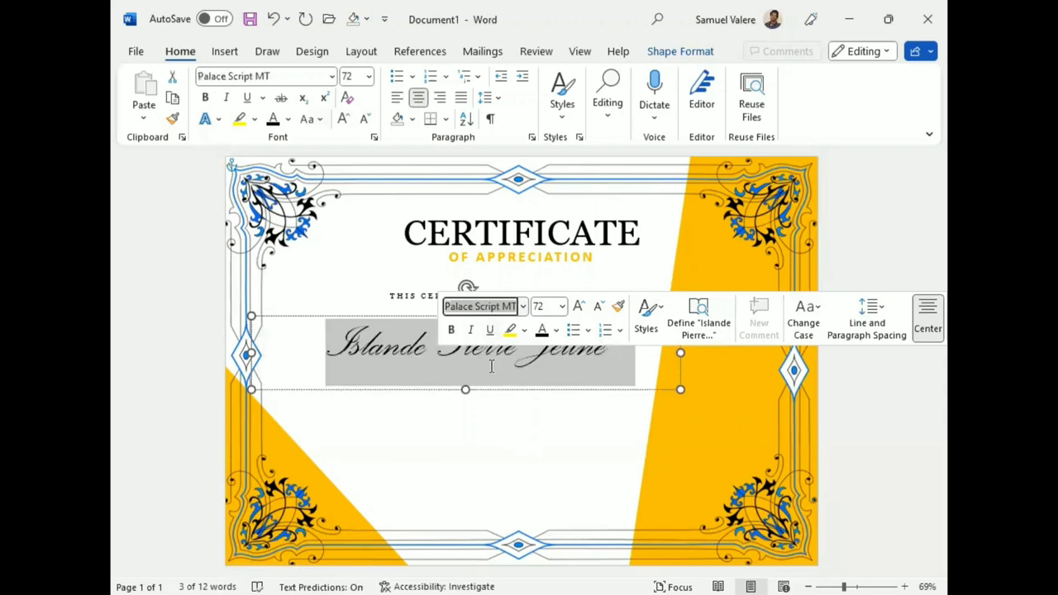
{"action": "triple_click", "coordinate": [479, 353]}
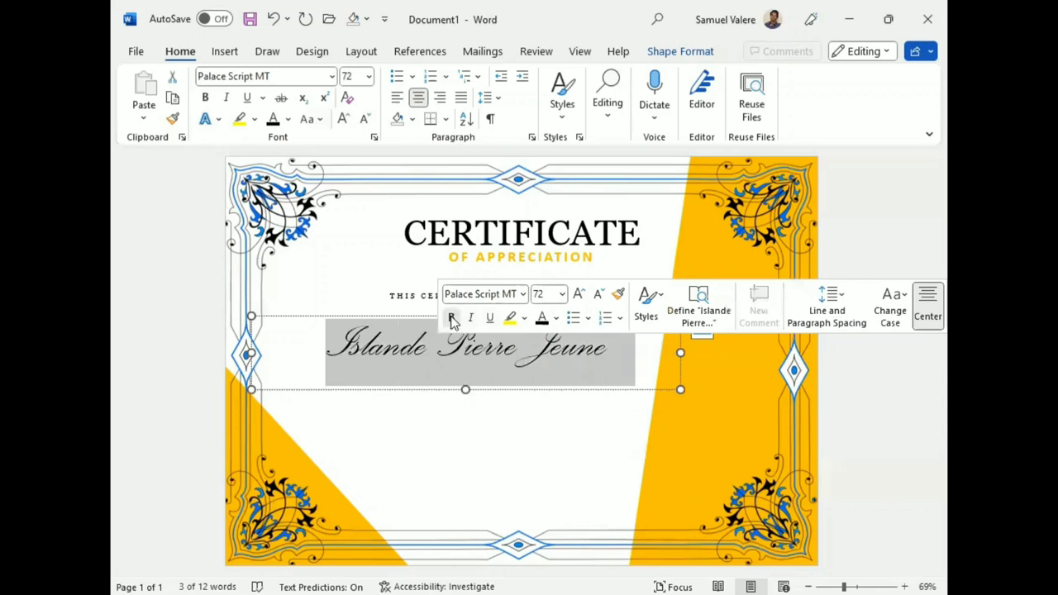
{"action": "left_click", "coordinate": [451, 319]}
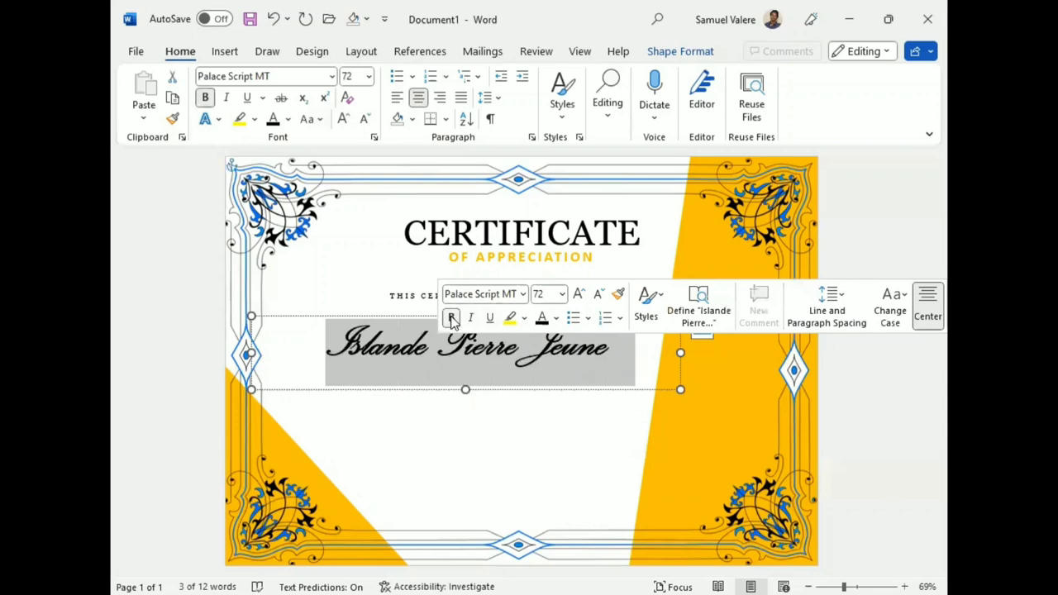
Narrow and shorten the name's text box to fit the name
{"action": "left_click", "coordinate": [467, 391]}
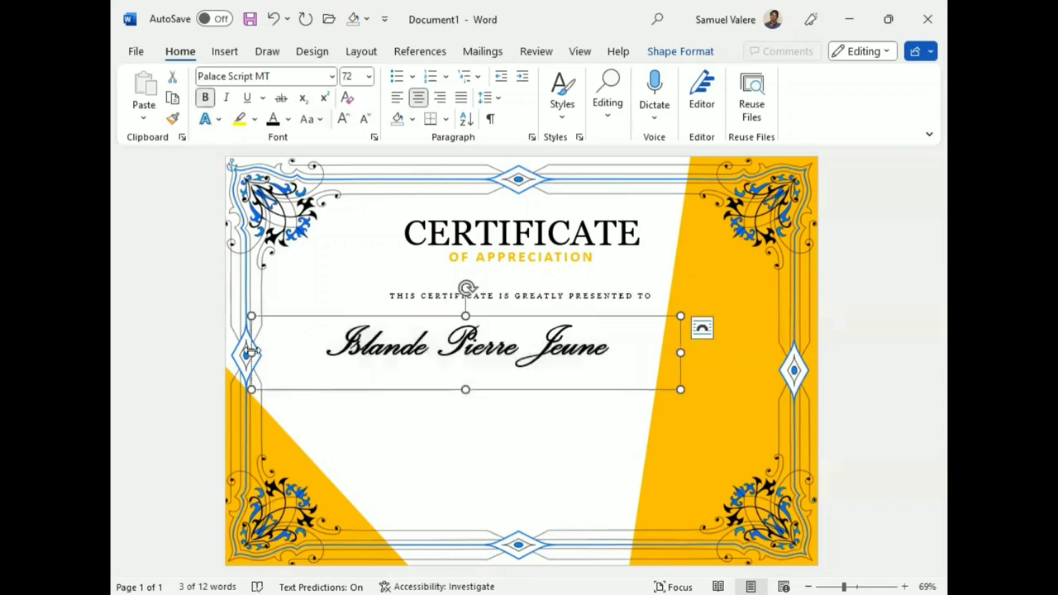
{"action": "left_click_drag", "start_coordinate": [250, 353], "coordinate": [369, 353]}
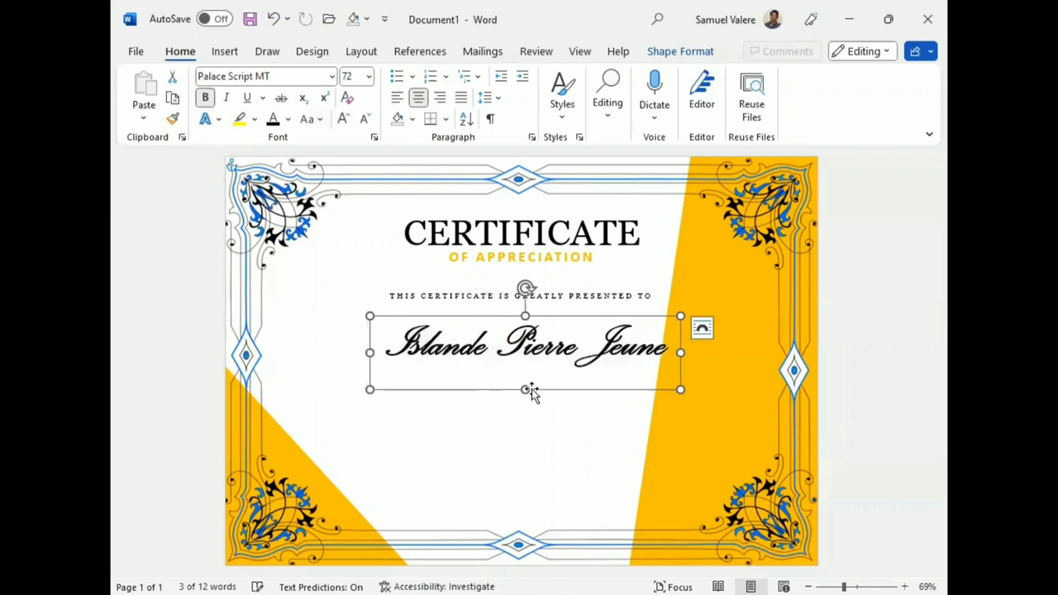
{"action": "mouse_move", "coordinate": [525, 389]}
{"action": "left_mouse_down"}
{"action": "mouse_move", "coordinate": [526, 374]}
{"action": "mouse_move", "coordinate": [527, 390]}
{"action": "mouse_move", "coordinate": [535, 378]}
{"action": "left_mouse_up"}
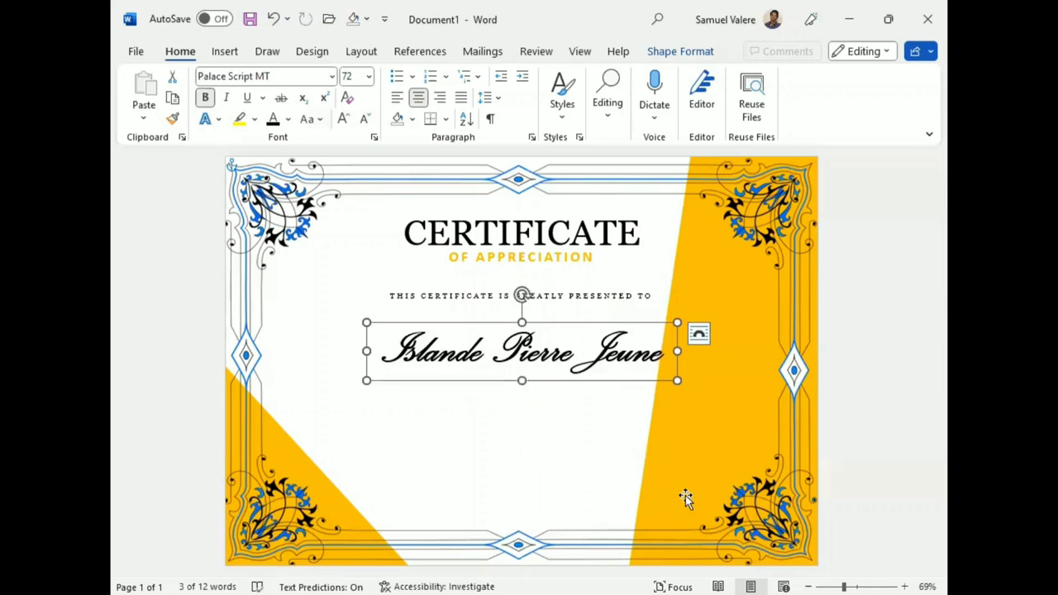
{"action": "left_click", "coordinate": [633, 364]}
Narrow the right-side yellow panel, Rectangle 7, picked from the Selection Pane
{"action": "left_click", "coordinate": [693, 122]}
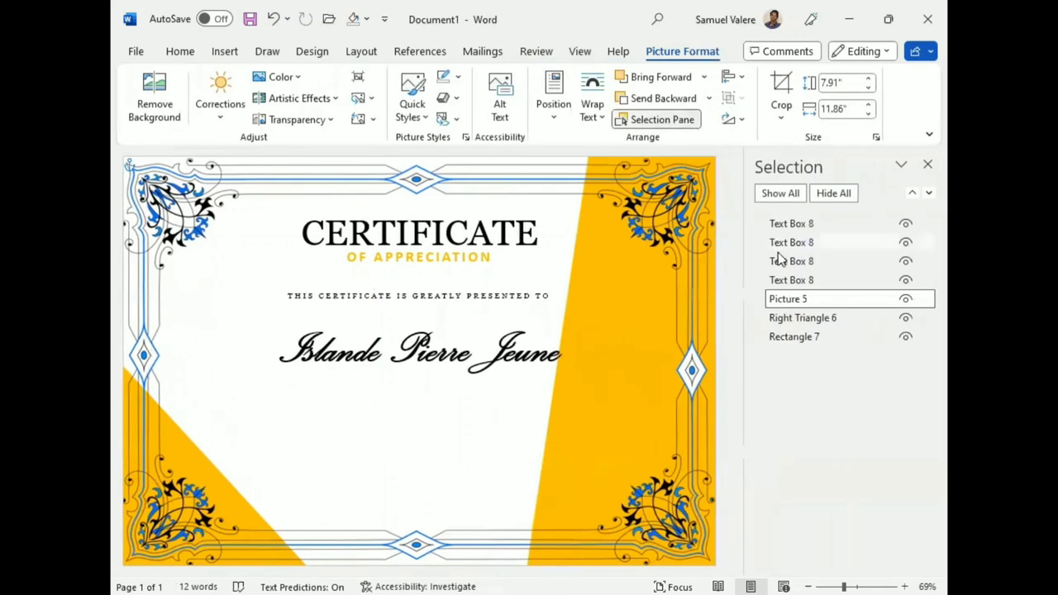
{"action": "left_click", "coordinate": [806, 320]}
{"action": "left_click", "coordinate": [801, 337]}
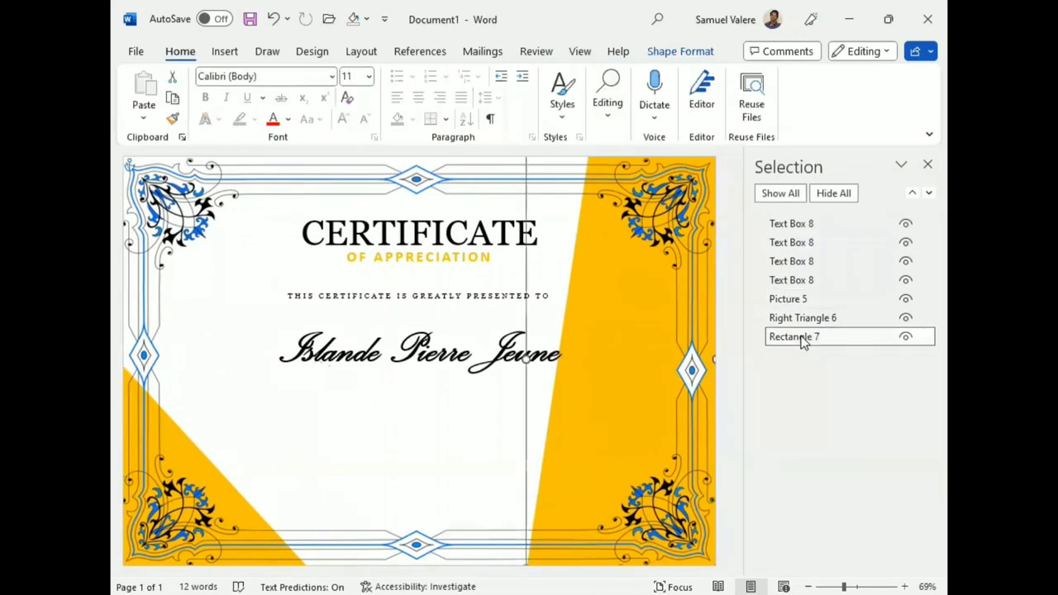
{"action": "left_click_drag", "start_coordinate": [530, 361], "coordinate": [552, 360]}
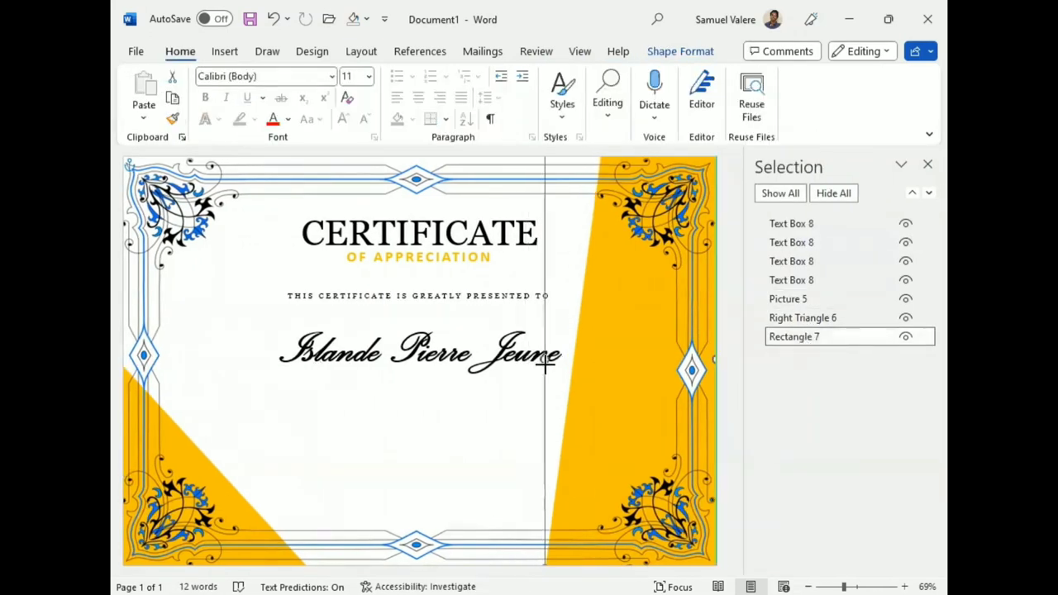
Close the Selection Pane and nudge the name box into its centred position
{"action": "left_click", "coordinate": [472, 421]}
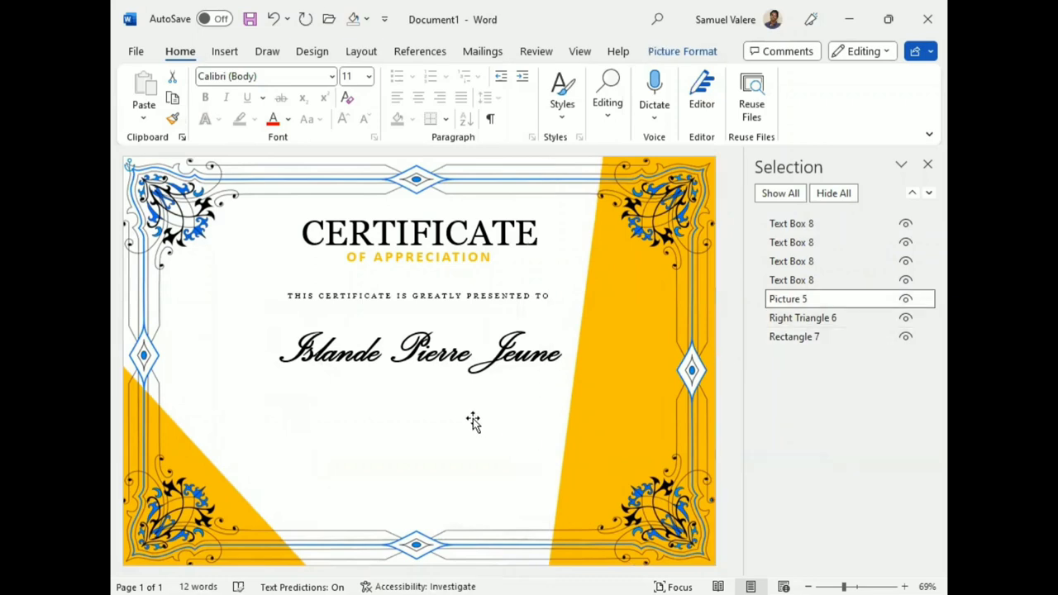
{"action": "left_click", "coordinate": [927, 165]}
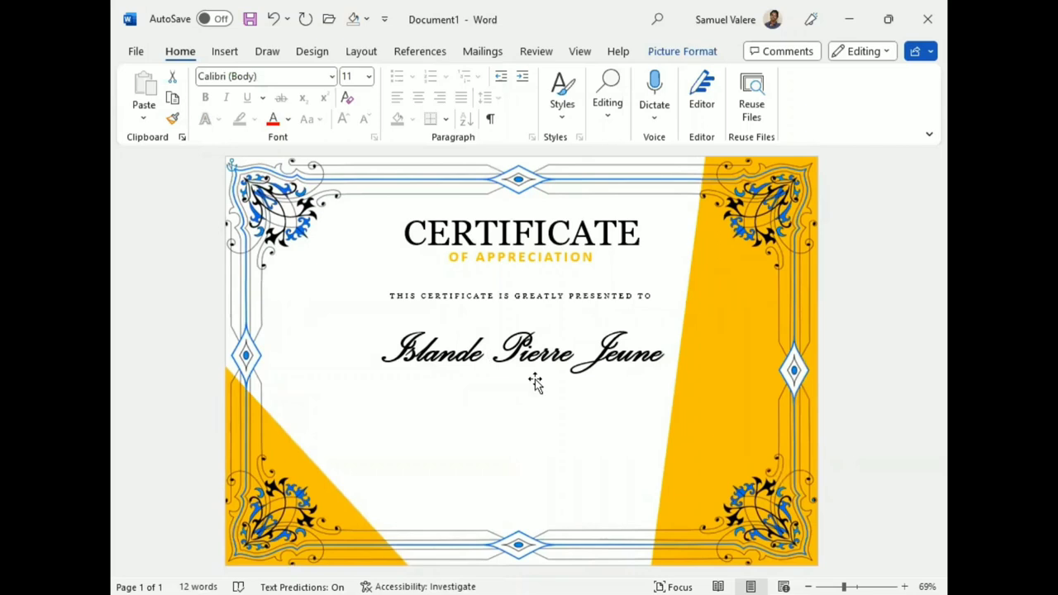
{"action": "mouse_move", "coordinate": [537, 384]}
{"action": "left_mouse_down"}
{"action": "mouse_move", "coordinate": [534, 375]}
{"action": "mouse_move", "coordinate": [530, 390]}
{"action": "left_mouse_up"}
Draw a horizontal line across the page above the recipient's name
{"action": "left_click", "coordinate": [224, 52]}
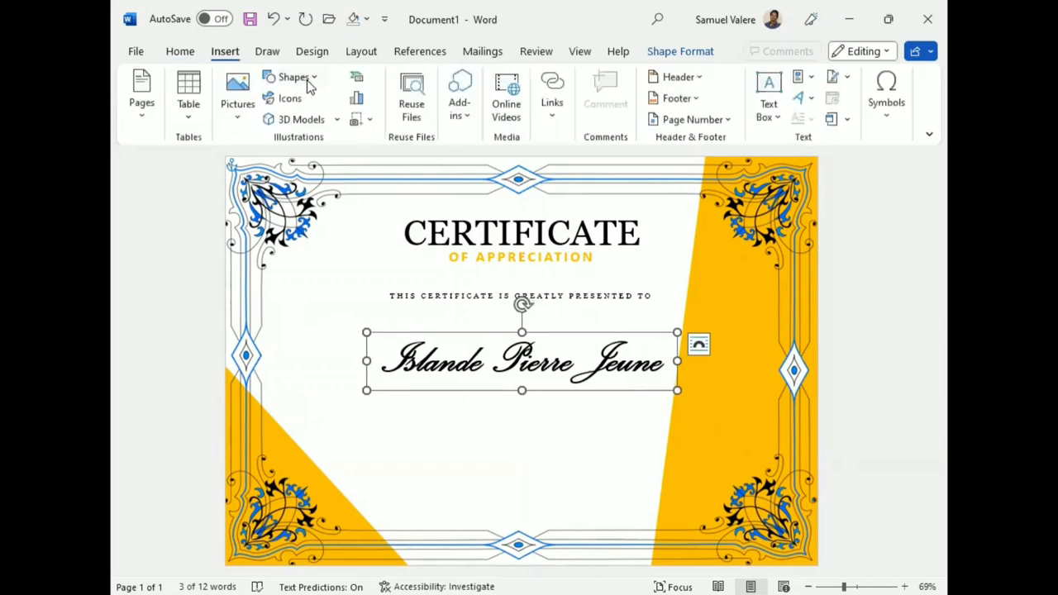
{"action": "left_click", "coordinate": [290, 77]}
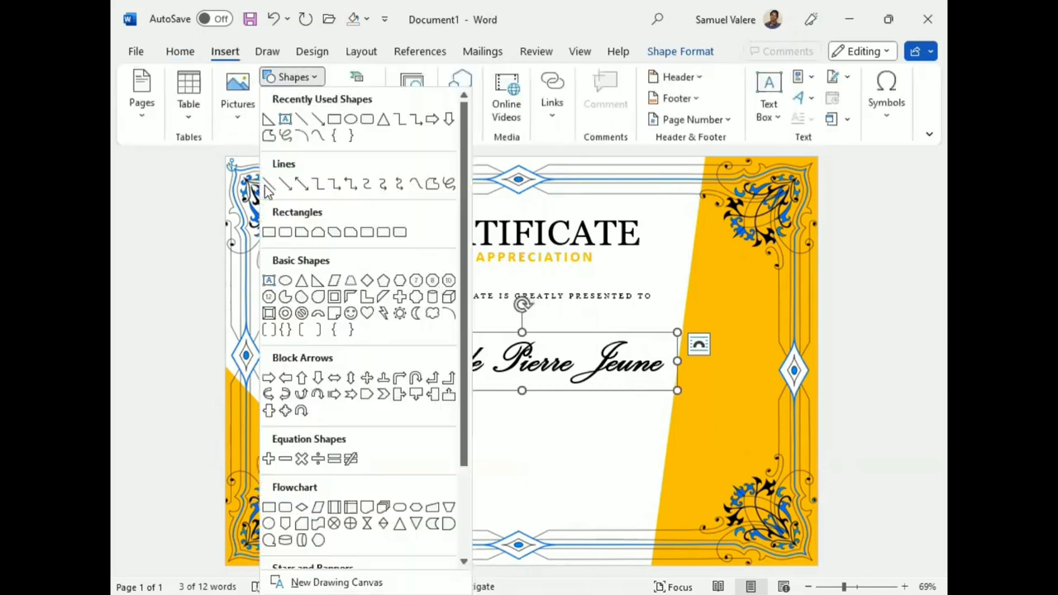
{"action": "left_click", "coordinate": [294, 217]}
{"action": "left_click_drag", "start_coordinate": [339, 319], "coordinate": [679, 318]}
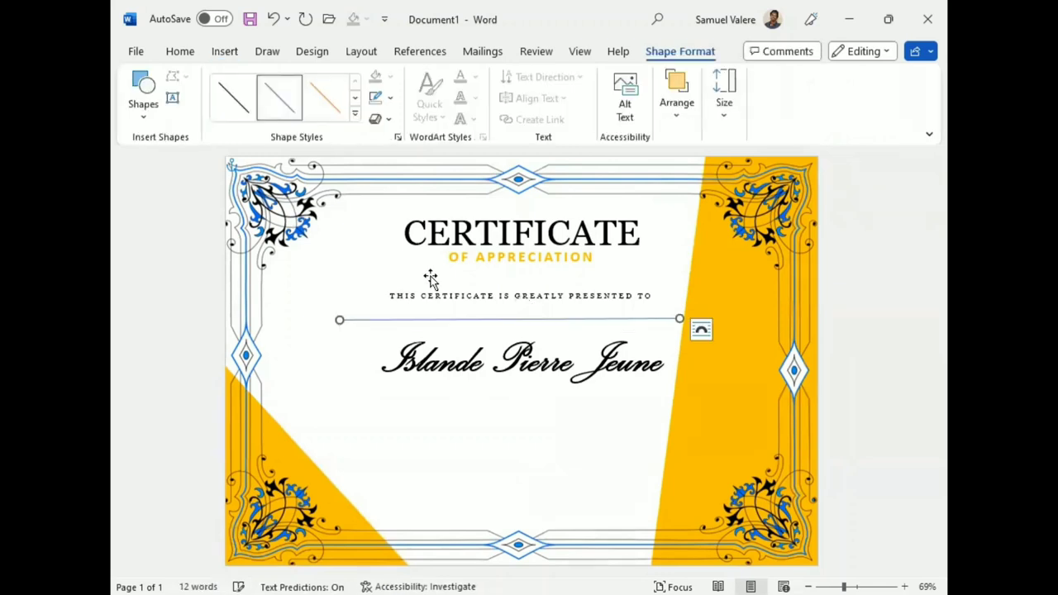
Colour the line orange and give it a decorative end style
{"action": "left_click", "coordinate": [384, 97]}
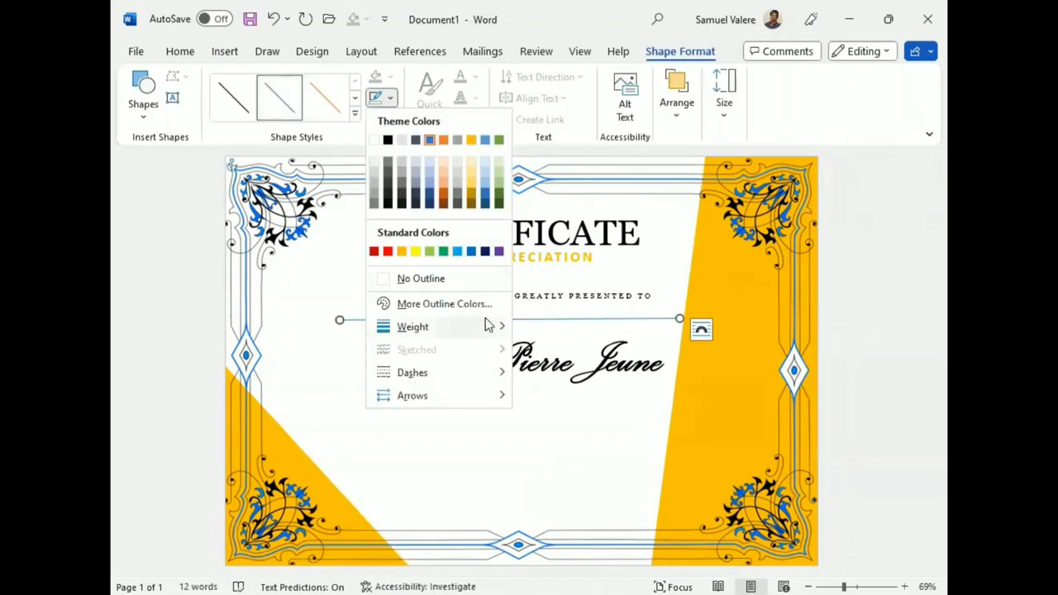
{"action": "mouse_move", "coordinate": [412, 327]}
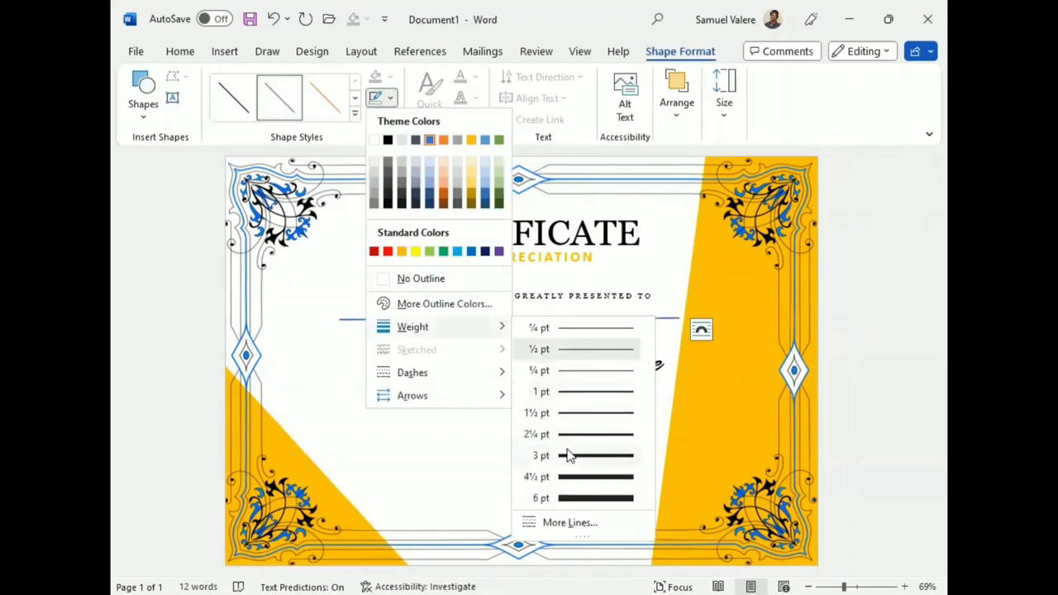
{"action": "left_click", "coordinate": [572, 434]}
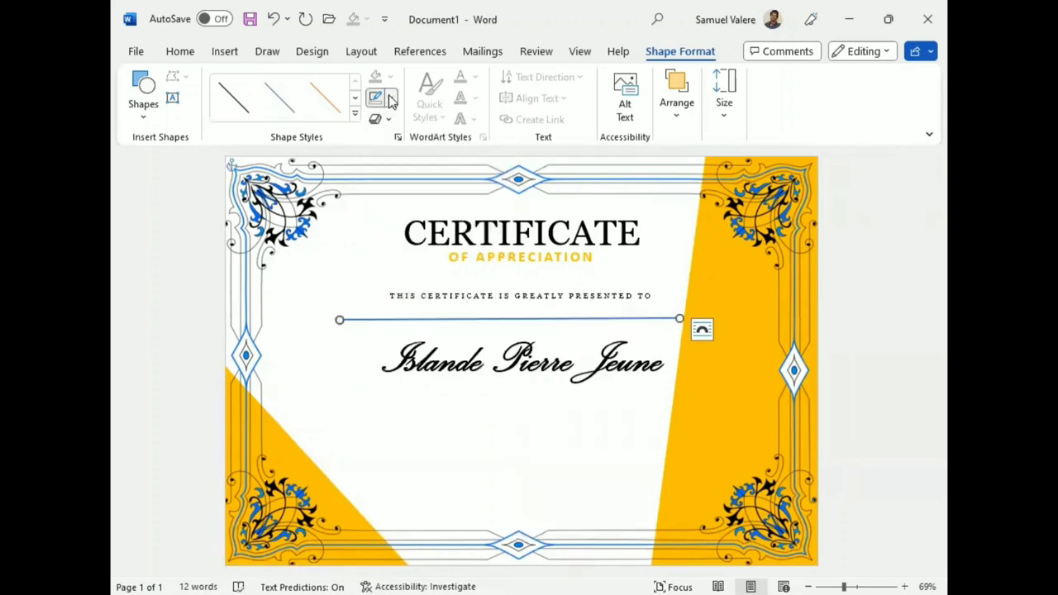
{"action": "left_click", "coordinate": [391, 99]}
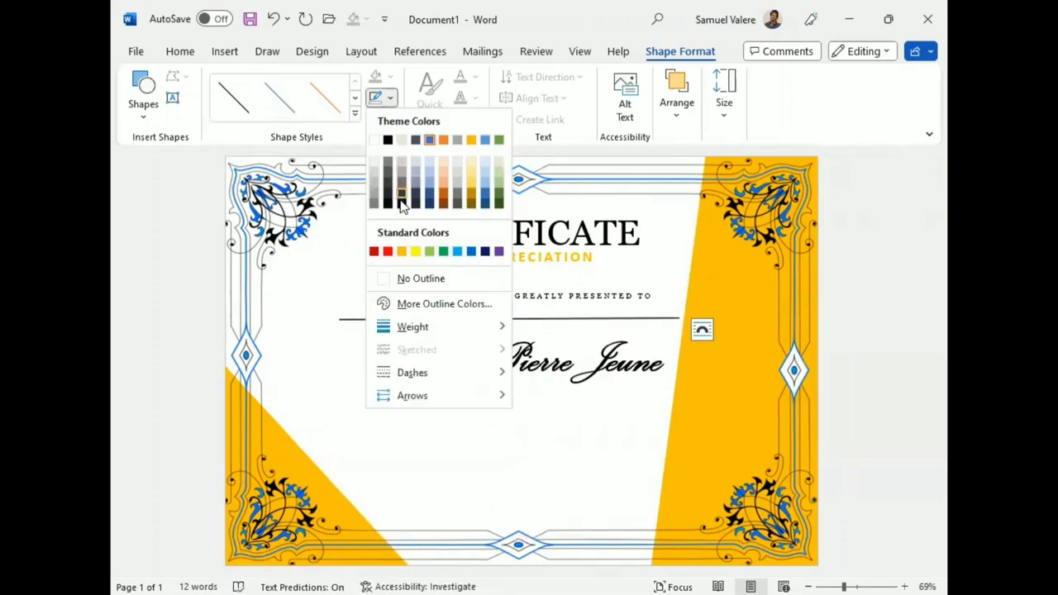
{"action": "left_click", "coordinate": [401, 252]}
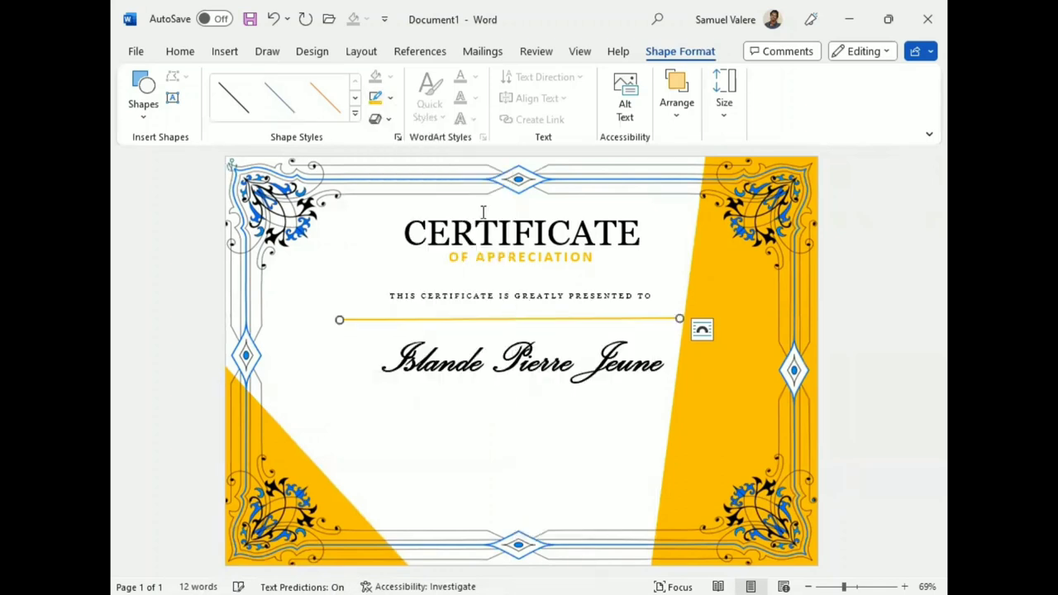
{"action": "left_click", "coordinate": [393, 100]}
{"action": "mouse_move", "coordinate": [411, 395]}
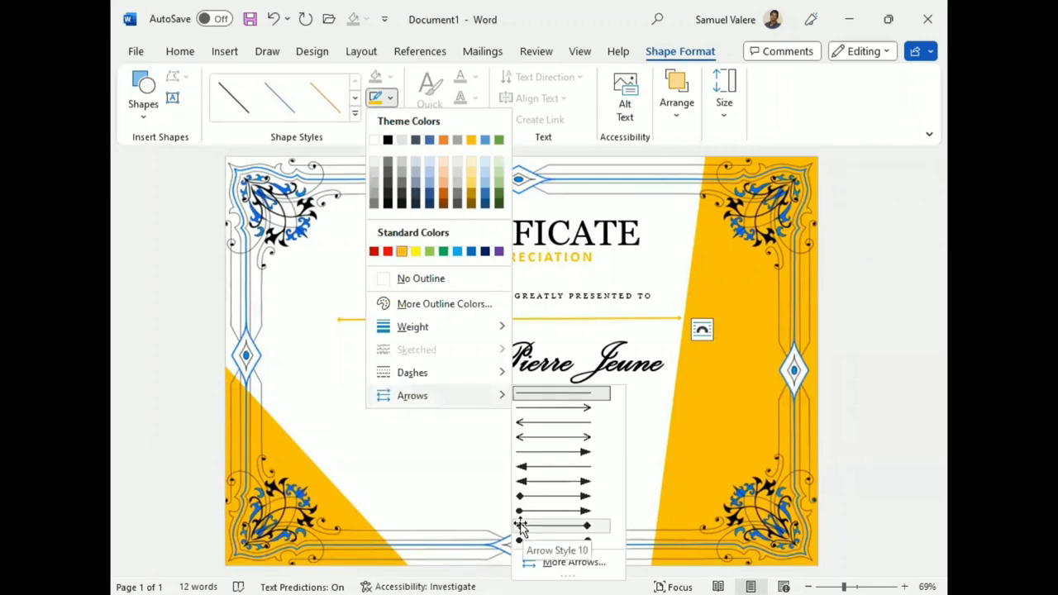
{"action": "left_click", "coordinate": [520, 526]}
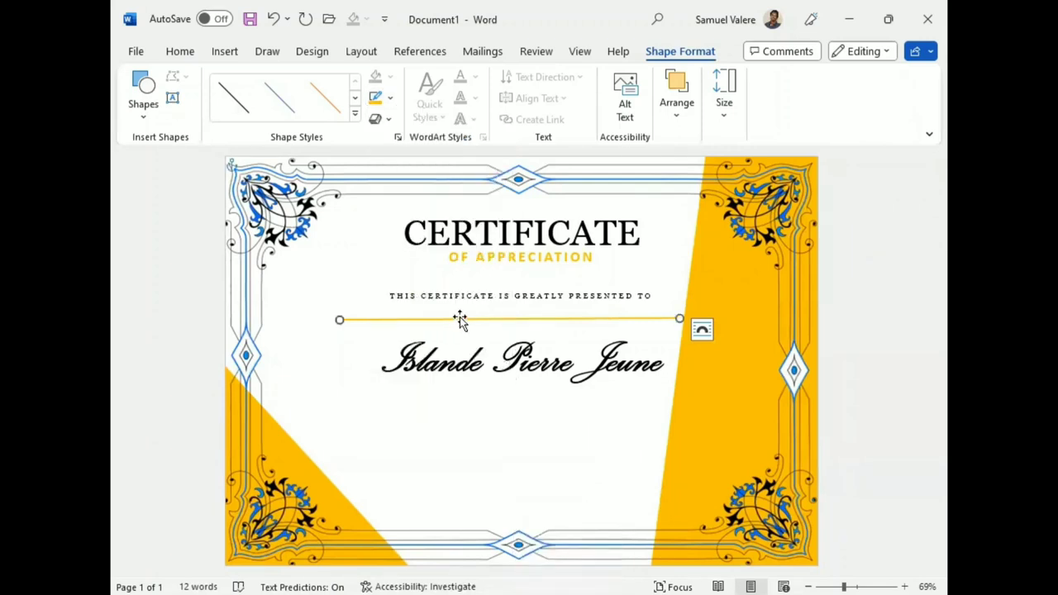
Position the orange line just above the recipient's name
{"action": "left_click_drag", "start_coordinate": [473, 321], "coordinate": [473, 347]}
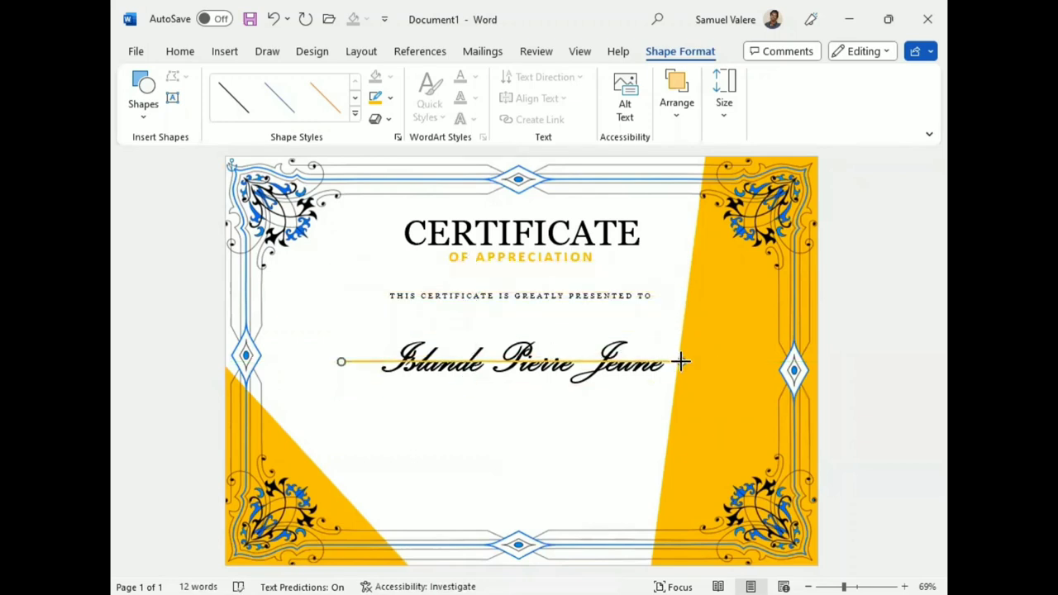
{"action": "left_click_drag", "start_coordinate": [491, 355], "coordinate": [490, 330]}
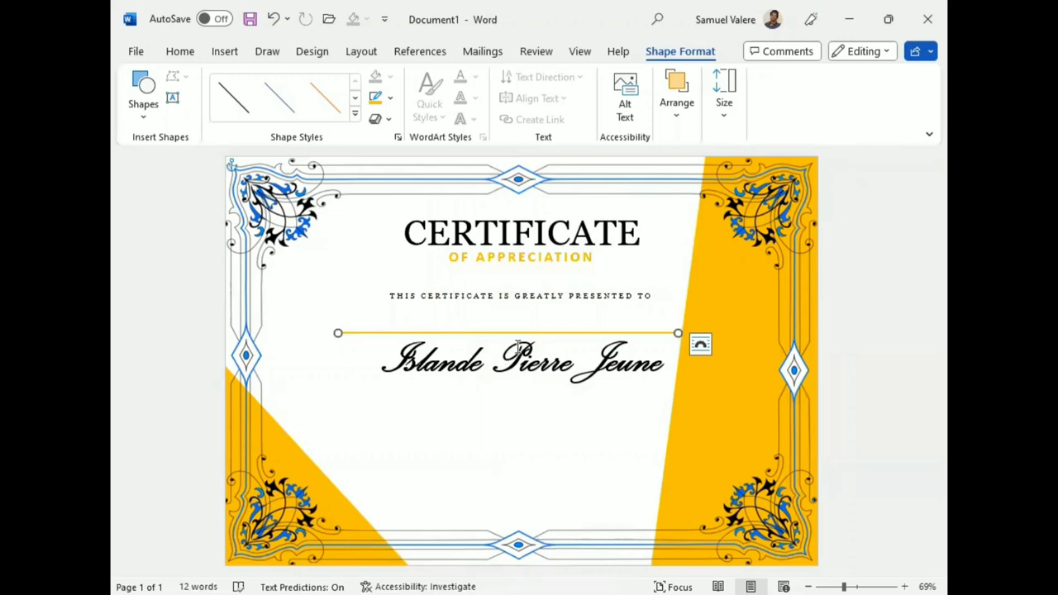
{"action": "mouse_move", "coordinate": [536, 333]}
{"action": "left_mouse_down"}
{"action": "mouse_move", "coordinate": [537, 285]}
{"action": "mouse_move", "coordinate": [536, 333]}
{"action": "left_mouse_up"}
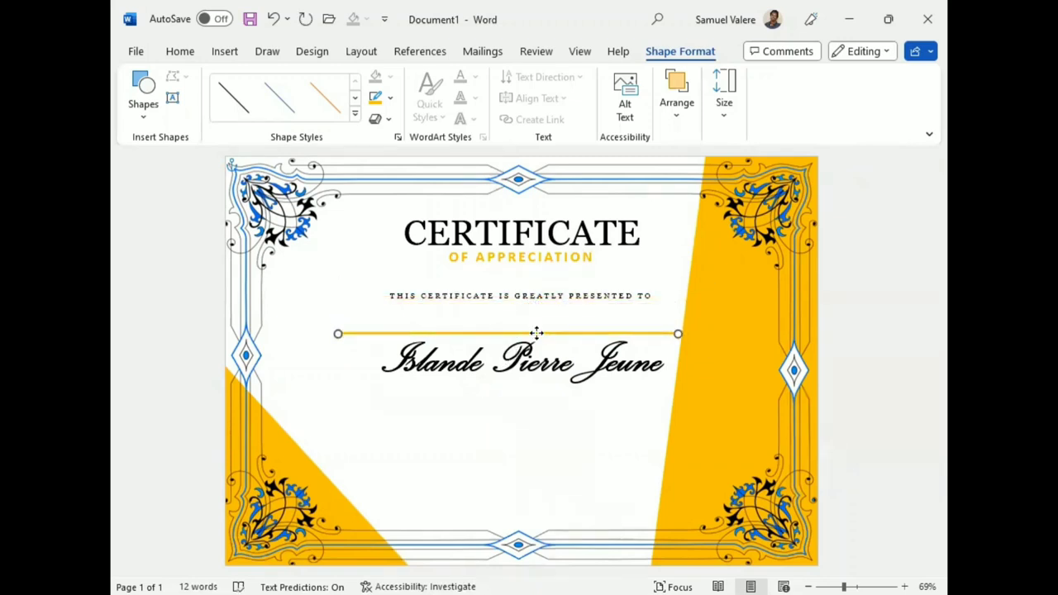
Duplicate the line and nudge the copy into place below the name
{"action": "key", "text": "ctrl+c"}
{"action": "key", "text": "ctrl+v"}
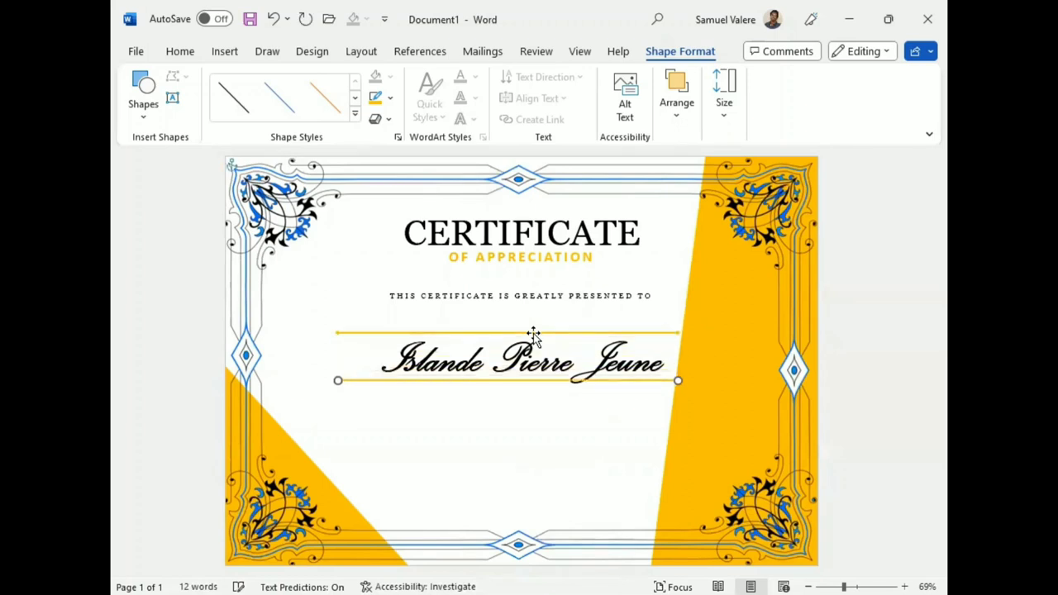
{"action": "key", "text": "Down"}
{"action": "key", "text": "Down"}
{"action": "key", "text": "Down"}
{"action": "key", "text": "Down"}
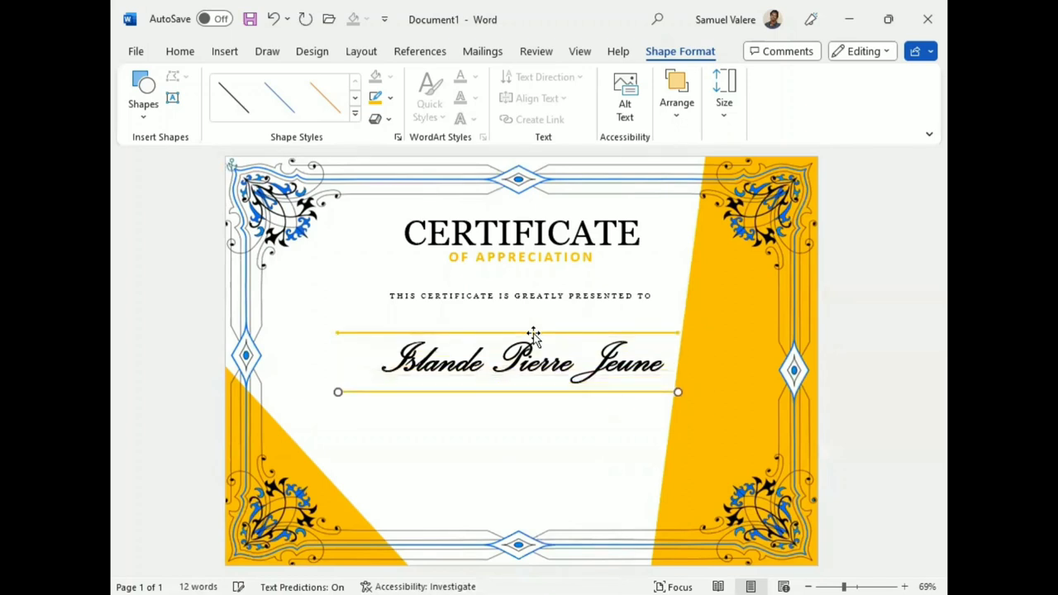
{"action": "key", "text": "Up"}
{"action": "key", "text": "Up"}
{"action": "key", "text": "Up"}
{"action": "key", "text": "Up"}
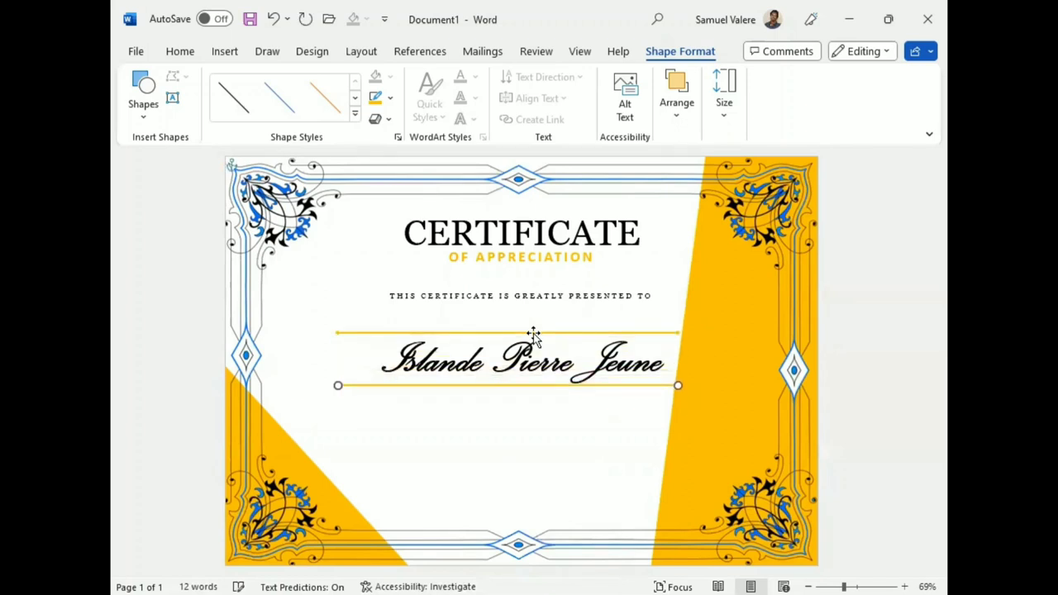
{"action": "key", "text": "Up"}
{"action": "key", "text": "Up"}
{"action": "key", "text": "Down"}
{"action": "key", "text": "Down"}
{"action": "key", "text": "Down"}
{"action": "key", "text": "Down"}
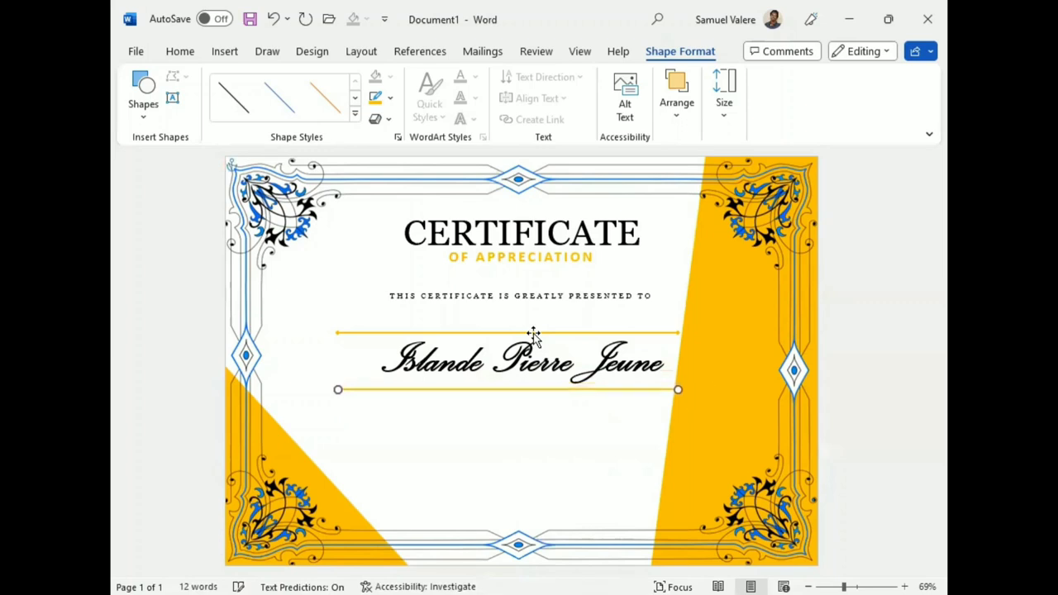
Colour the recipient's name blue and centre its box horizontally between the lines
{"action": "left_click", "coordinate": [511, 369]}
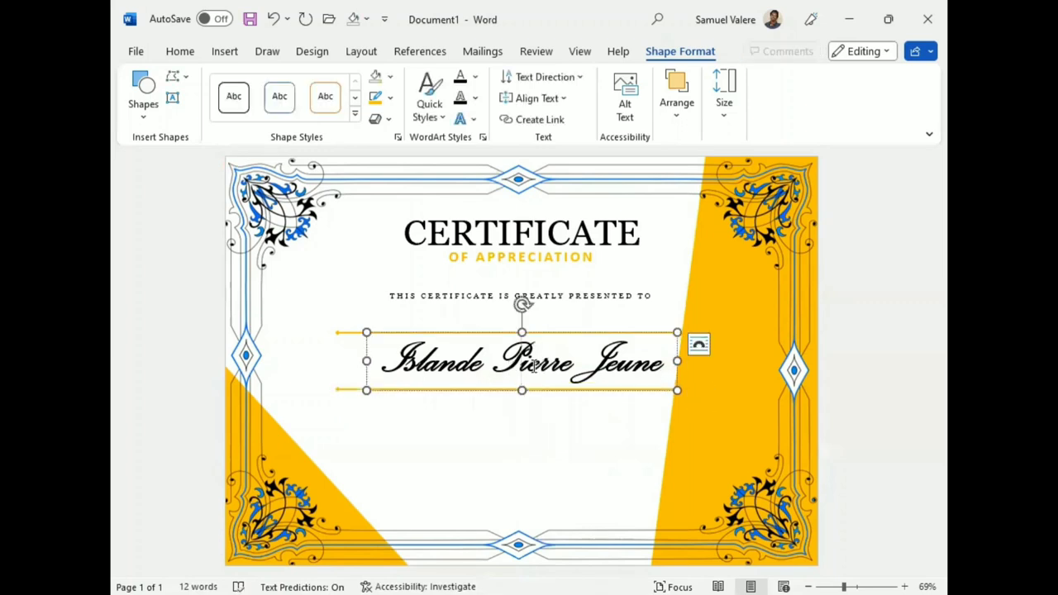
{"action": "double_click", "coordinate": [538, 363]}
{"action": "triple_click", "coordinate": [538, 361]}
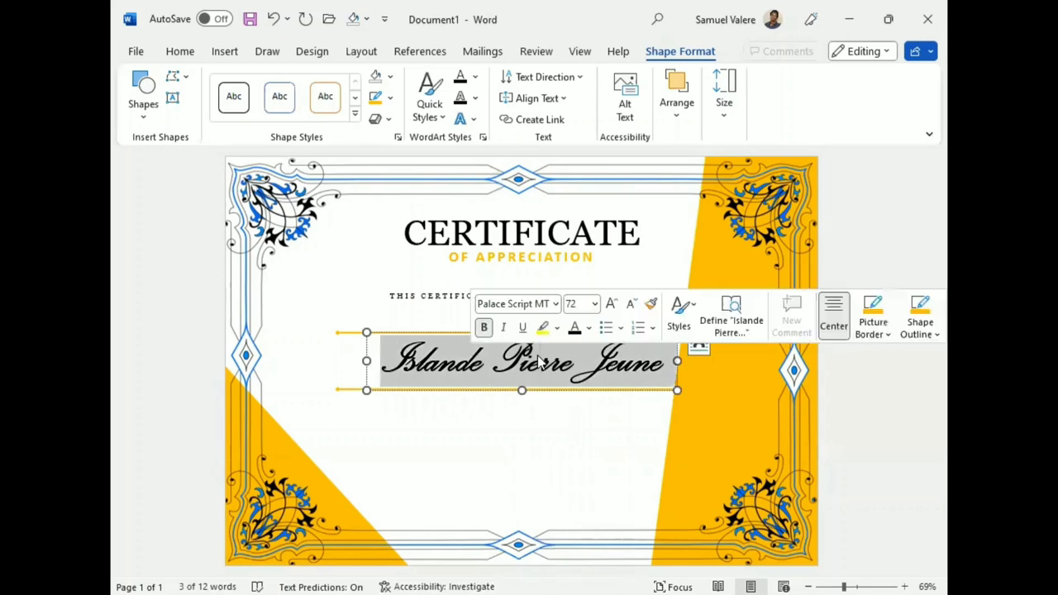
{"action": "left_click", "coordinate": [475, 77]}
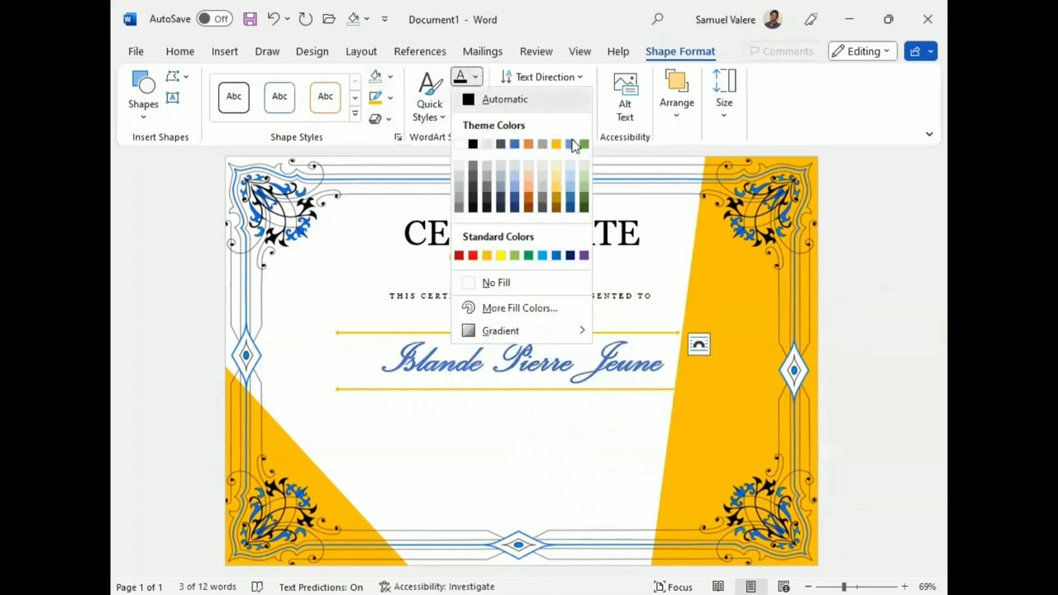
{"action": "left_click", "coordinate": [555, 256]}
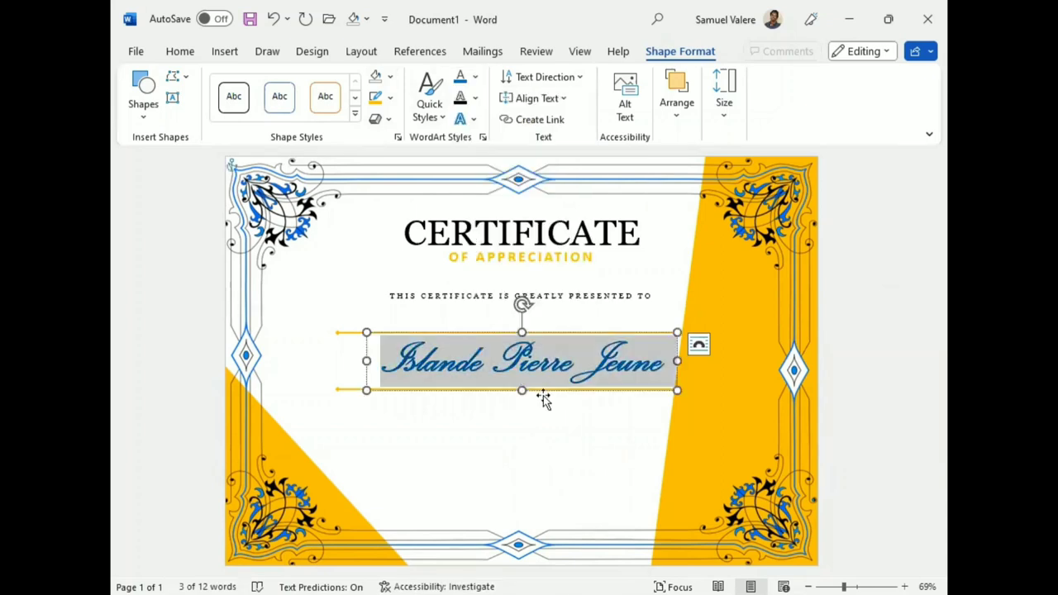
{"action": "left_click_drag", "start_coordinate": [547, 395], "coordinate": [545, 391]}
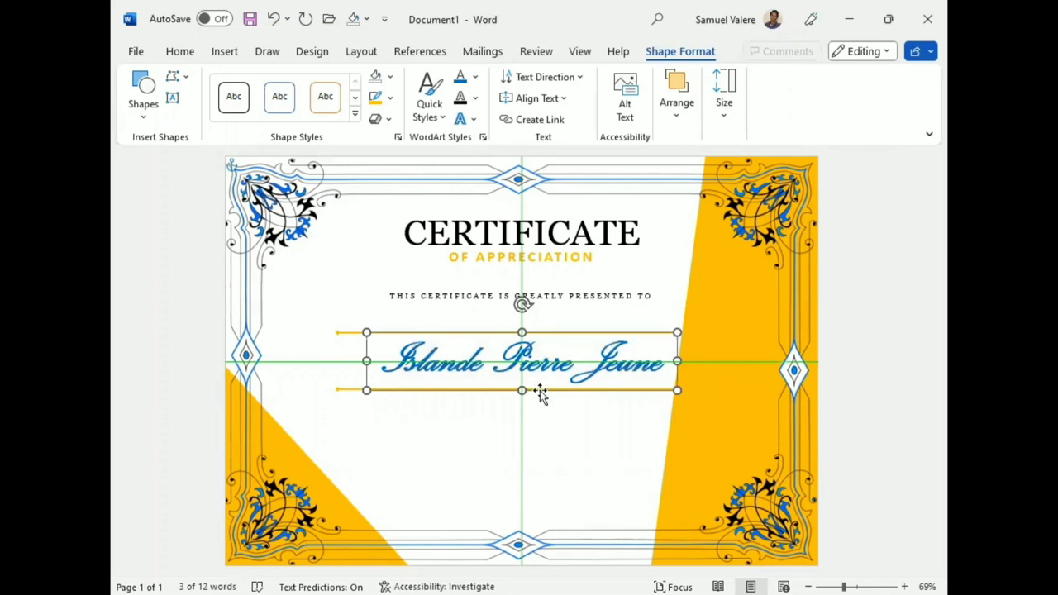
{"action": "left_click", "coordinate": [506, 436]}
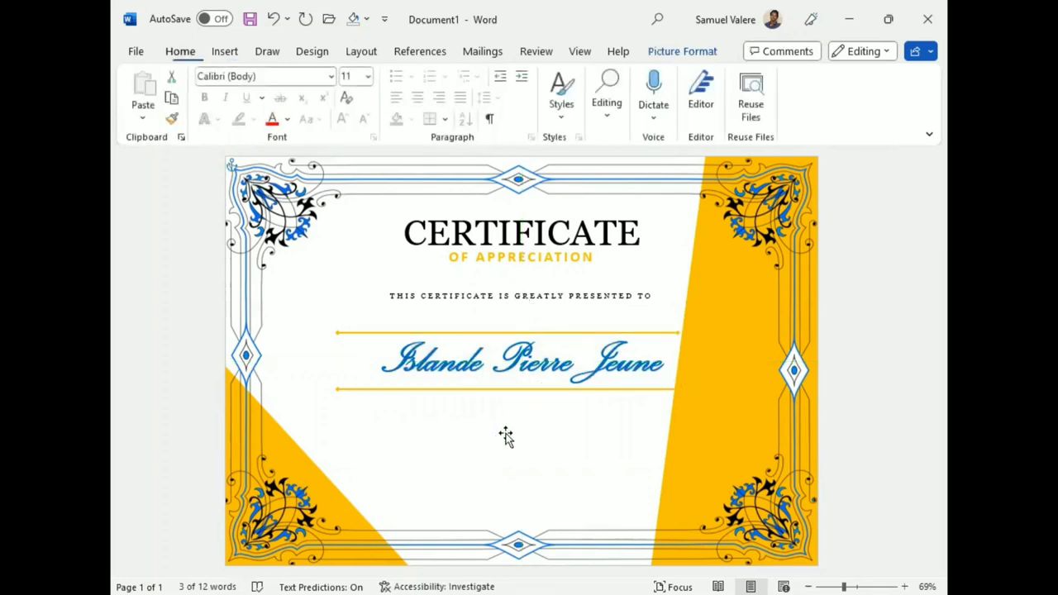
Shift the right-hand yellow panel, Rectangle 7, slightly right via the Selection Pane
{"action": "left_click", "coordinate": [713, 218]}
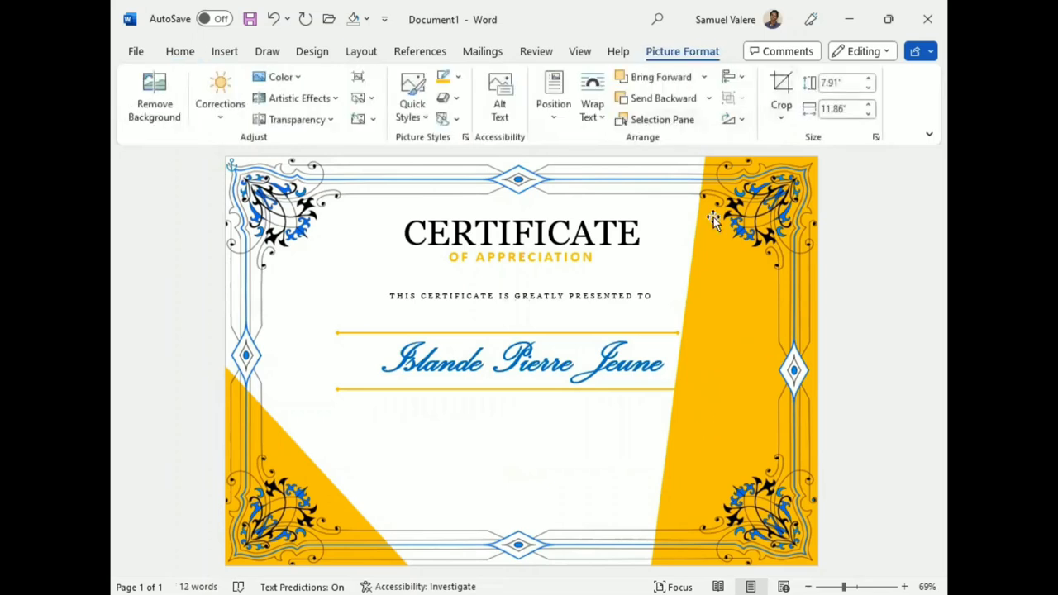
{"action": "key", "text": "alt+F10"}
{"action": "left_click", "coordinate": [793, 375]}
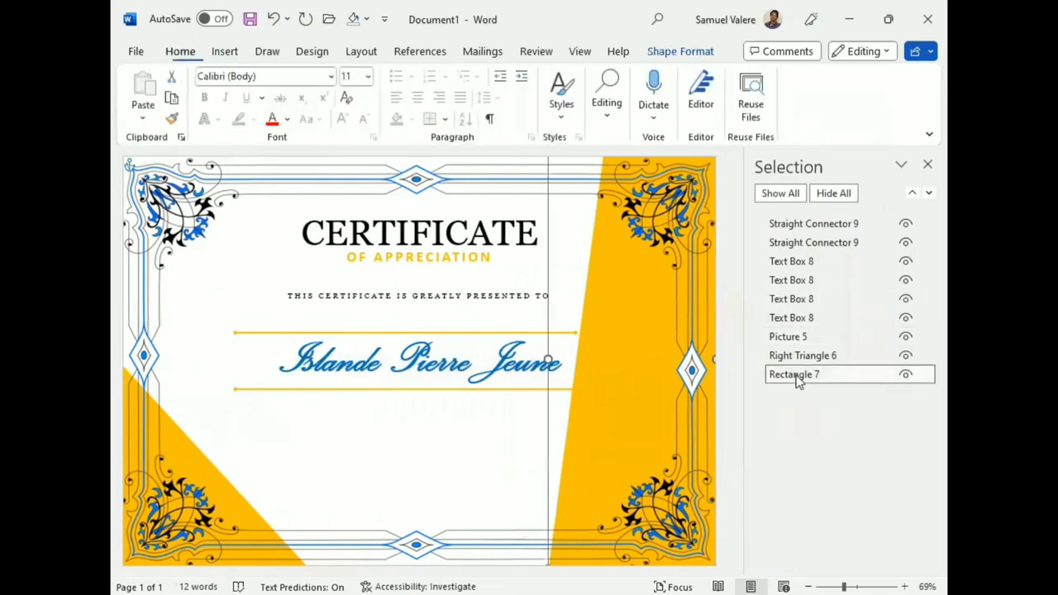
{"action": "left_click_drag", "start_coordinate": [558, 365], "coordinate": [559, 357]}
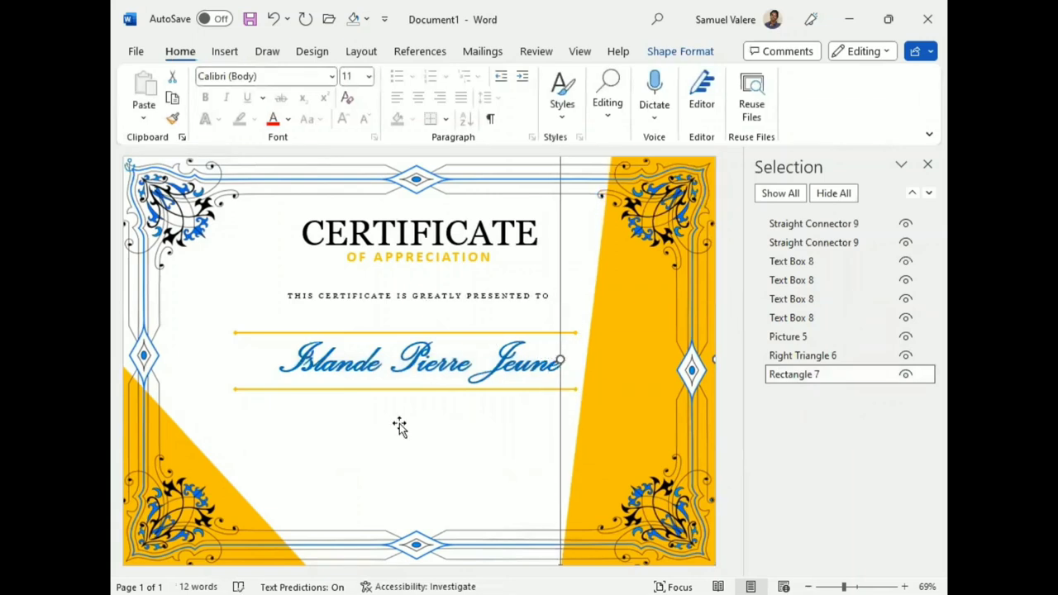
Move the 'THIS CERTIFICATE' presentation line down, closer to the upper orange line
{"action": "left_click", "coordinate": [926, 165]}
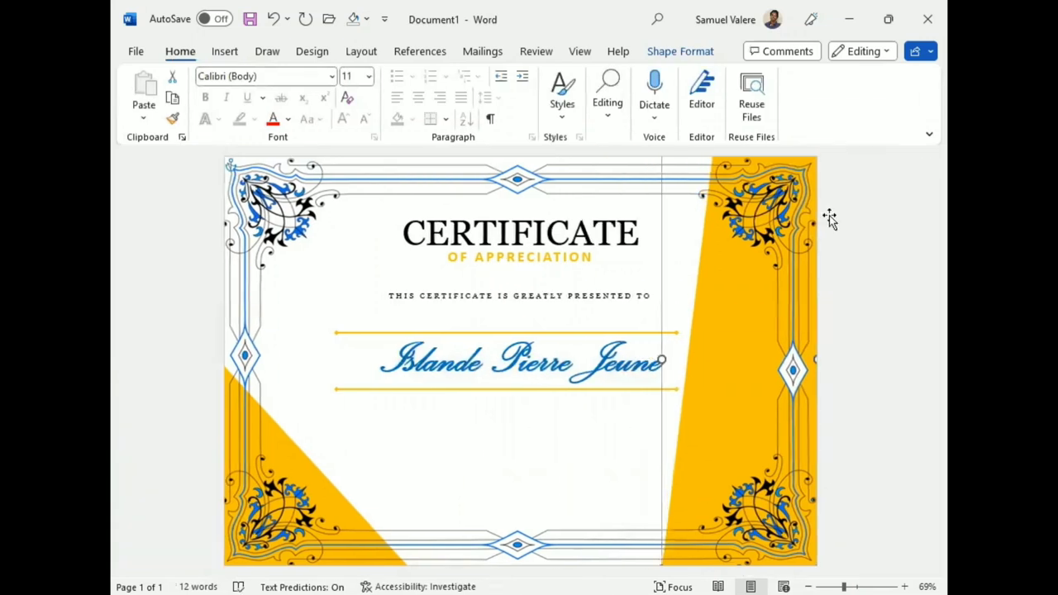
{"action": "left_click", "coordinate": [545, 310]}
{"action": "left_click_drag", "start_coordinate": [544, 310], "coordinate": [544, 328]}
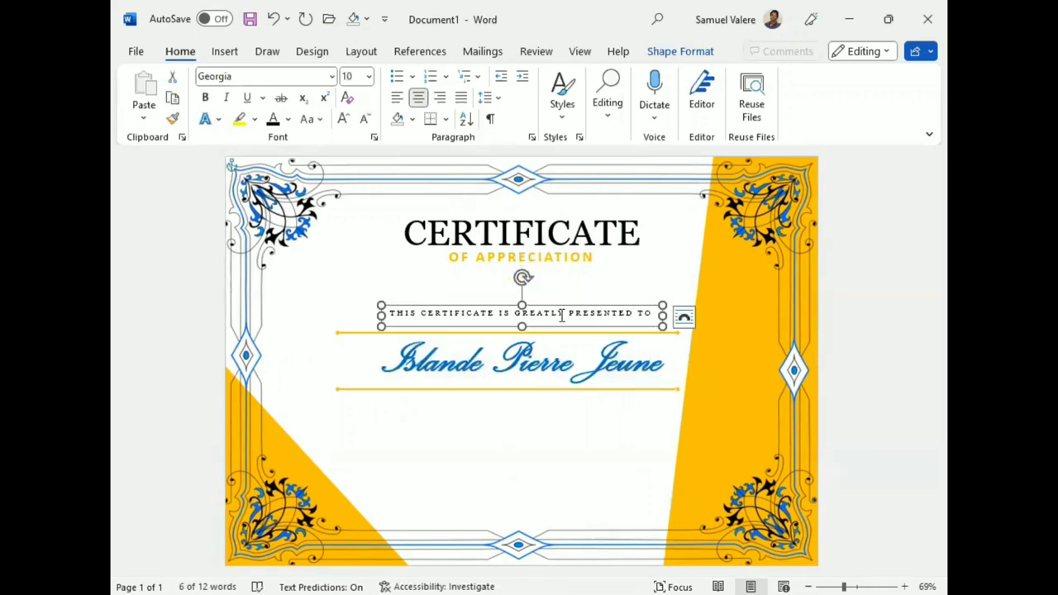
Enlarge the 'THIS CERTIFICATE' presentation line to 11 pt
{"action": "triple_click", "coordinate": [561, 315]}
{"action": "left_click", "coordinate": [576, 262]}
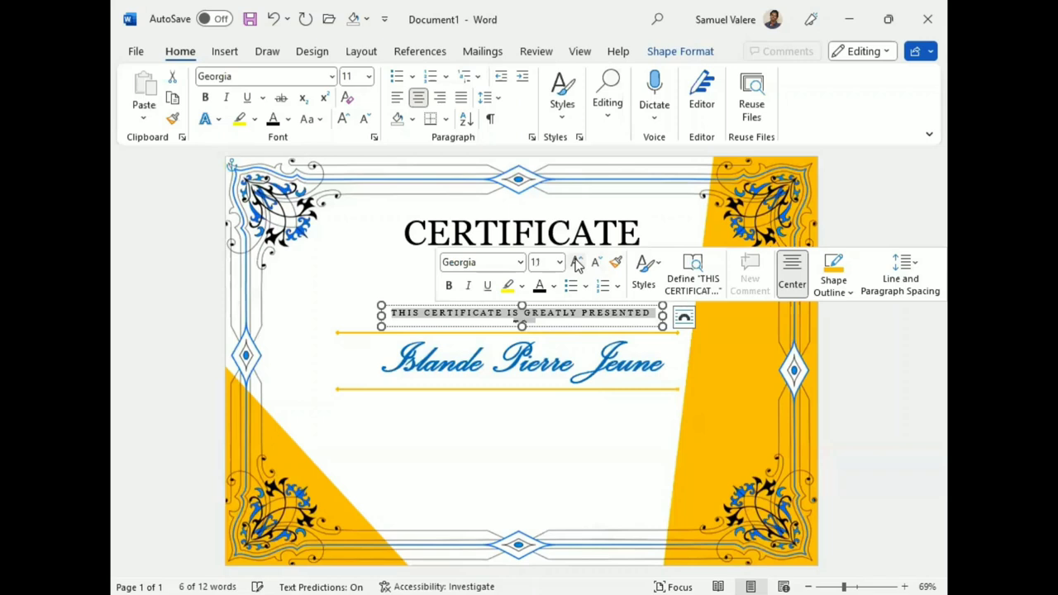
{"action": "left_click", "coordinate": [461, 301]}
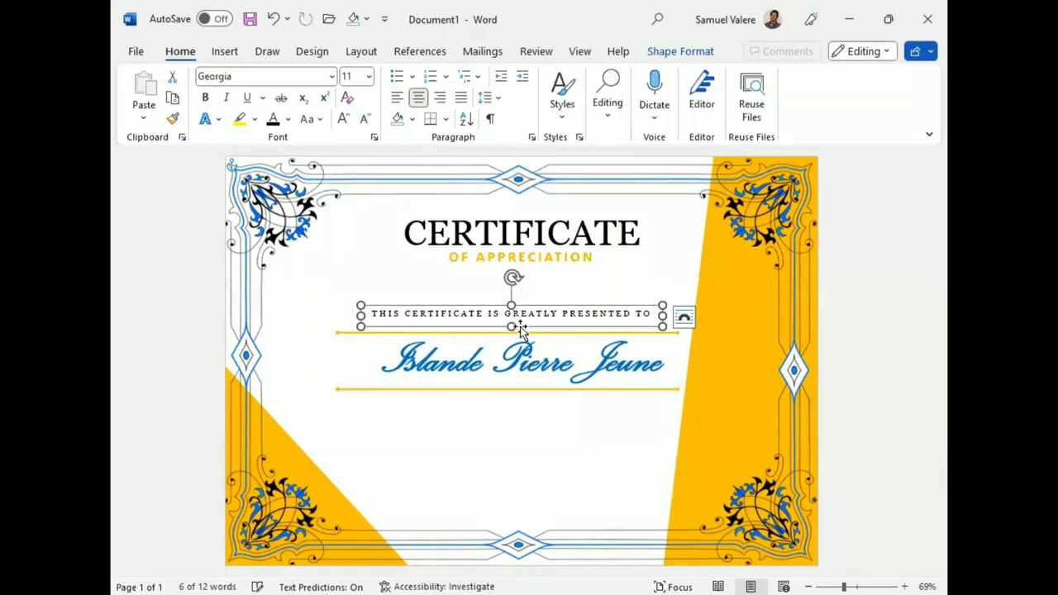
{"action": "key", "text": "ctrl+z"}
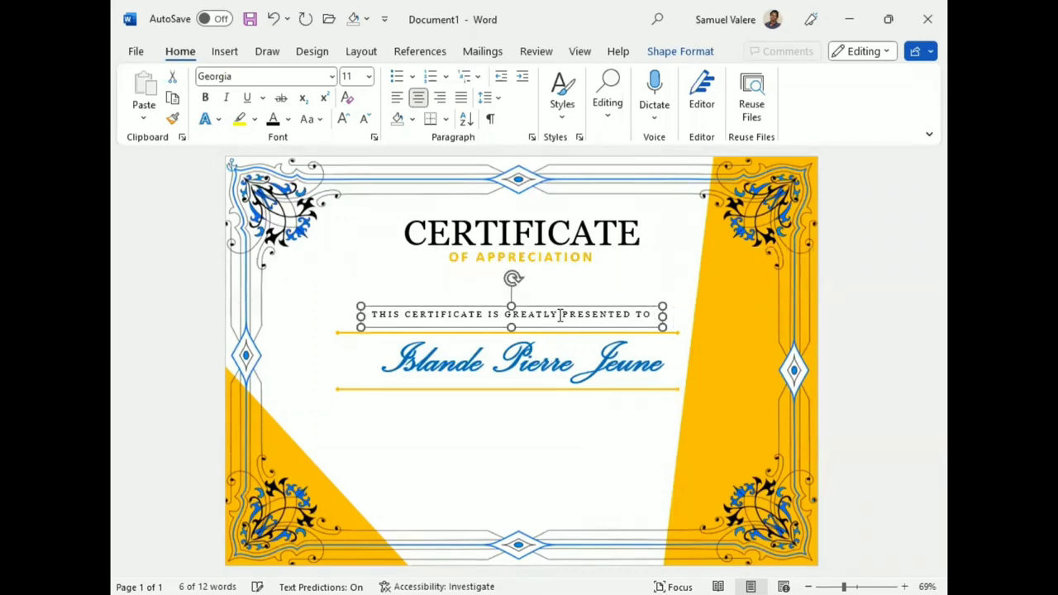
Nudge the CERTIFICATE title and OF APPRECIATION subtitle down toward the presentation line
{"action": "left_click", "coordinate": [558, 262]}
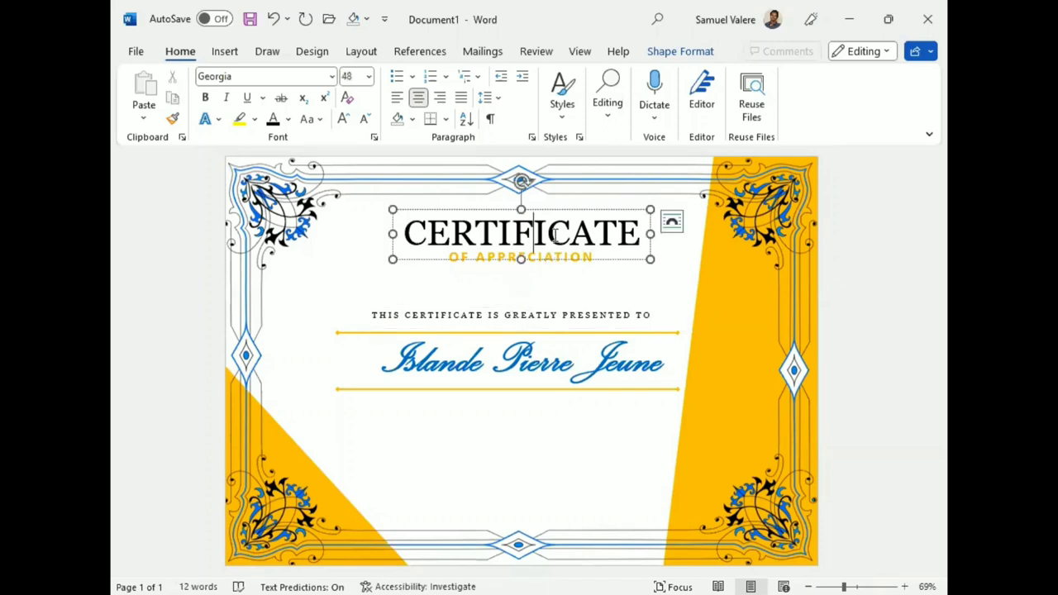
{"action": "key", "text": "Escape"}
{"action": "key", "text": "Down"}
{"action": "key", "text": "Down"}
{"action": "key", "text": "Down"}
{"action": "key", "text": "Down"}
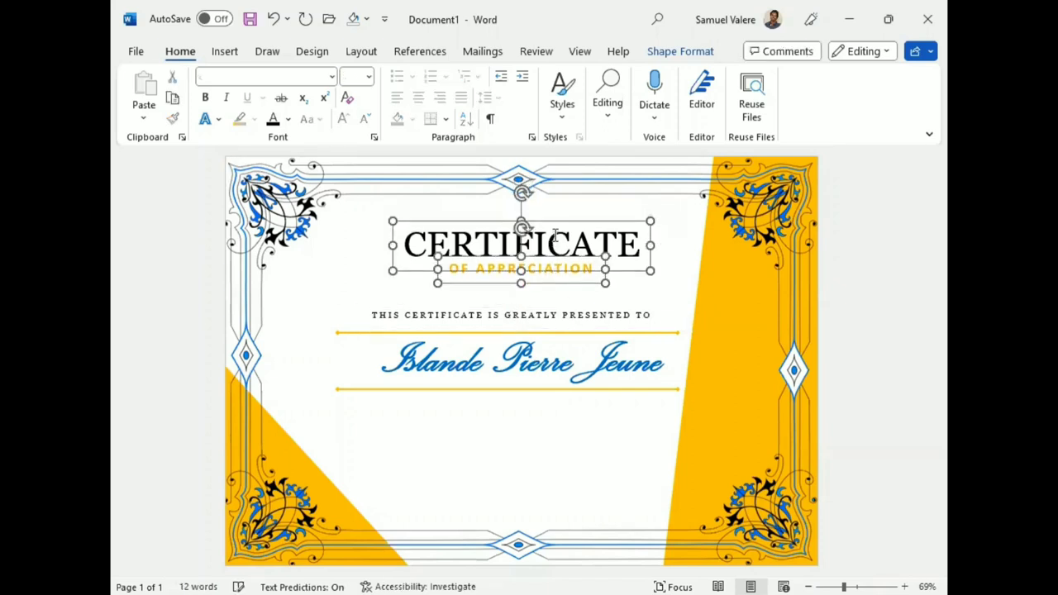
{"action": "key", "text": "Down"}
{"action": "key", "text": "Down"}
{"action": "key", "text": "Down"}
{"action": "key", "text": "Down"}
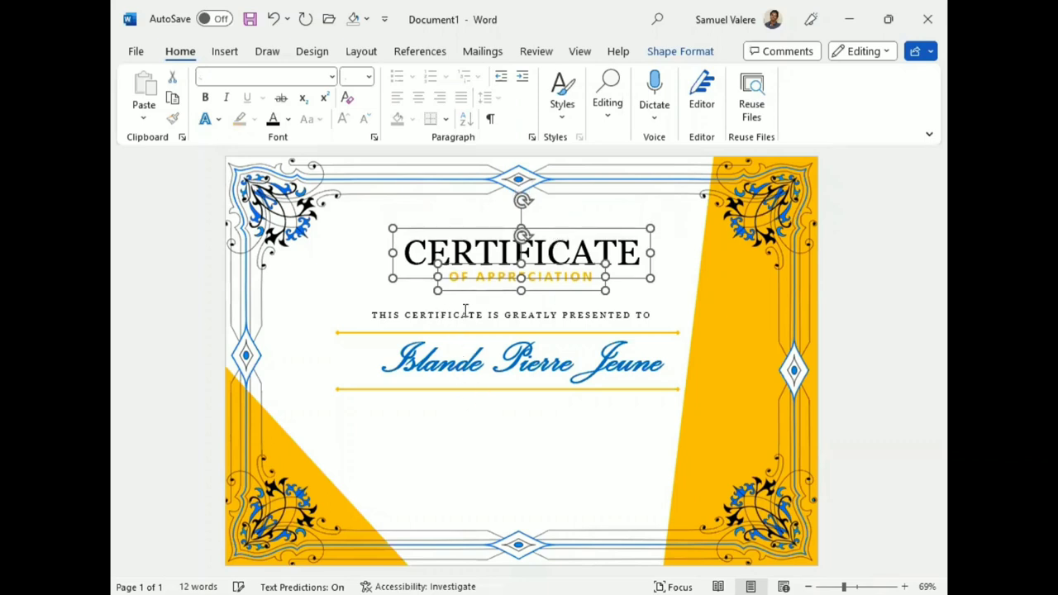
{"action": "left_click", "coordinate": [474, 311]}
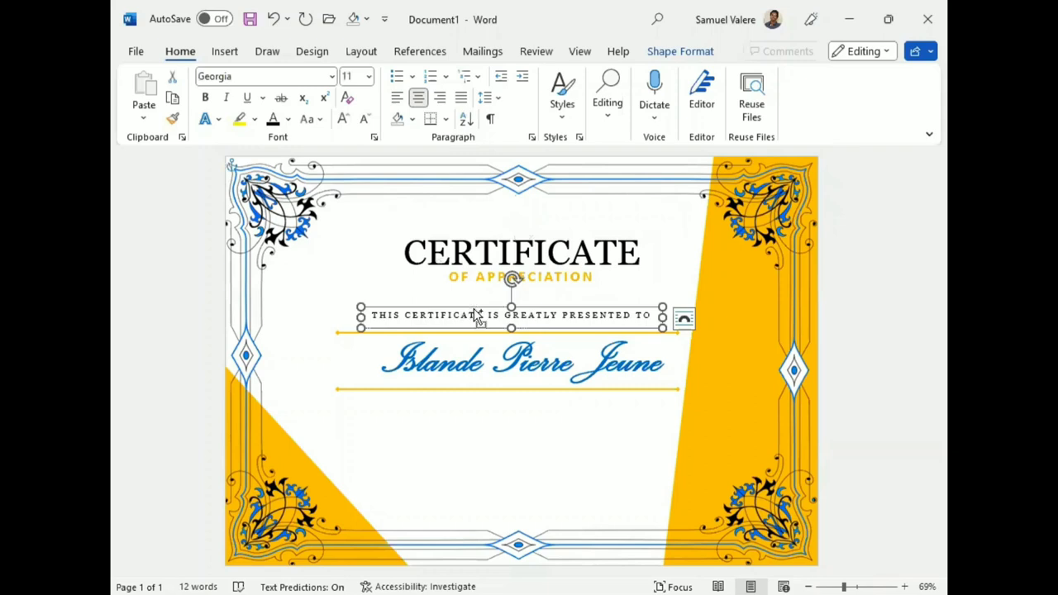
Copy the presentation line below the name, reset its spacing to Normal, and paste the appreciation message
{"action": "mouse_move", "coordinate": [478, 316]}
{"action": "left_mouse_down"}
{"action": "mouse_move", "coordinate": [484, 280]}
{"action": "mouse_move", "coordinate": [448, 424]}
{"action": "left_mouse_up"}
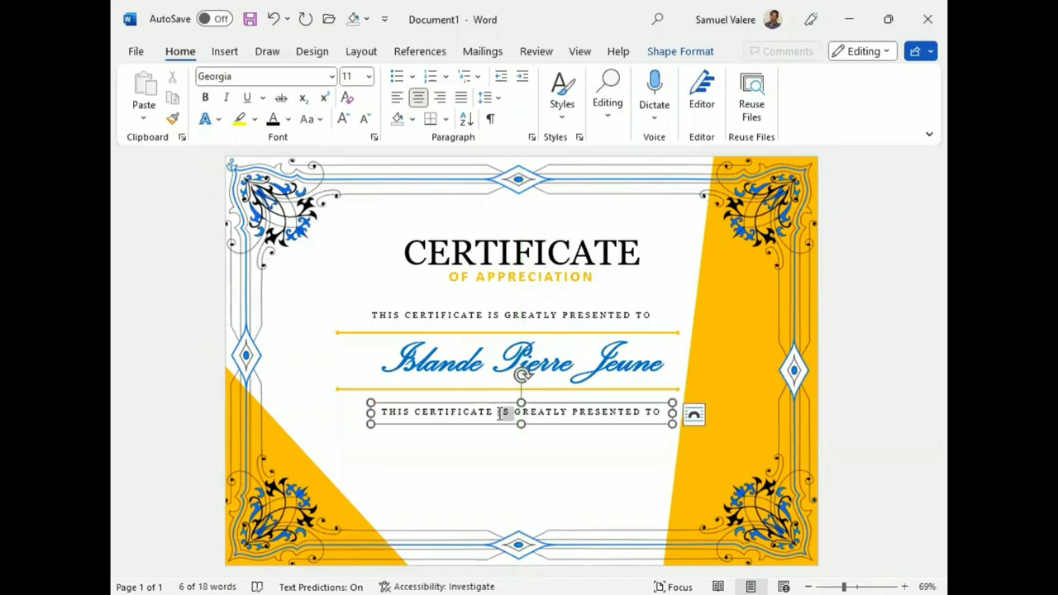
{"action": "triple_click", "coordinate": [500, 413]}
{"action": "key", "text": "ctrl+d"}
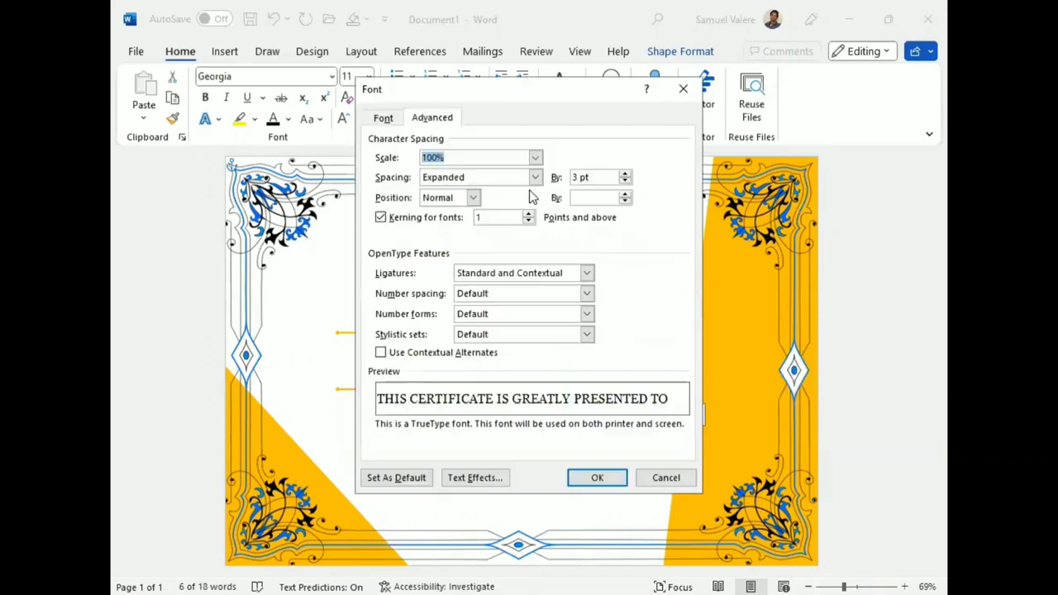
{"action": "left_click", "coordinate": [536, 177]}
{"action": "left_click", "coordinate": [467, 194]}
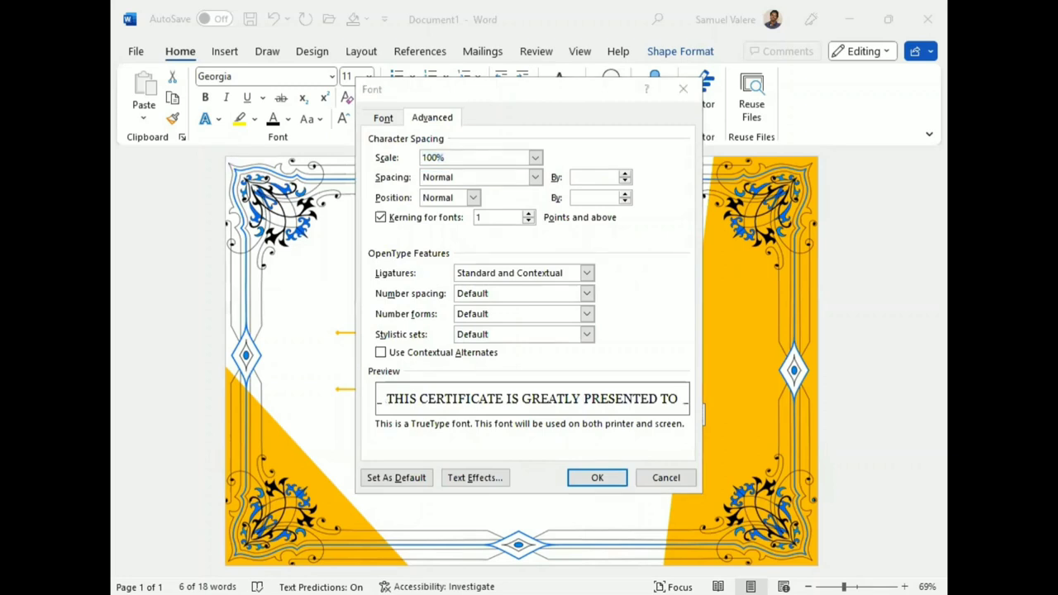
{"action": "left_click", "coordinate": [577, 475]}
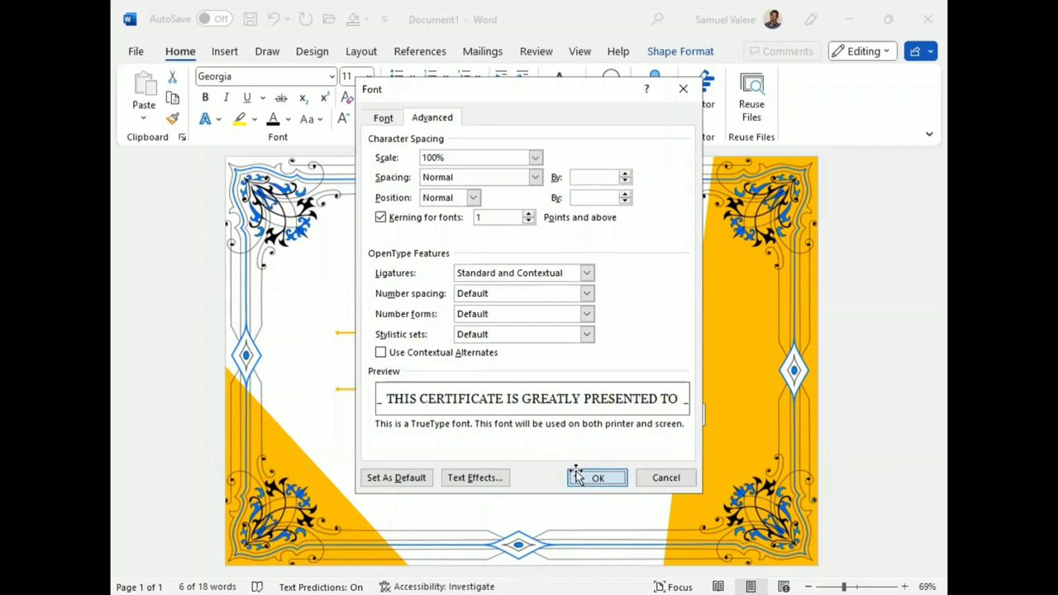
{"action": "key", "text": "ctrl+v"}
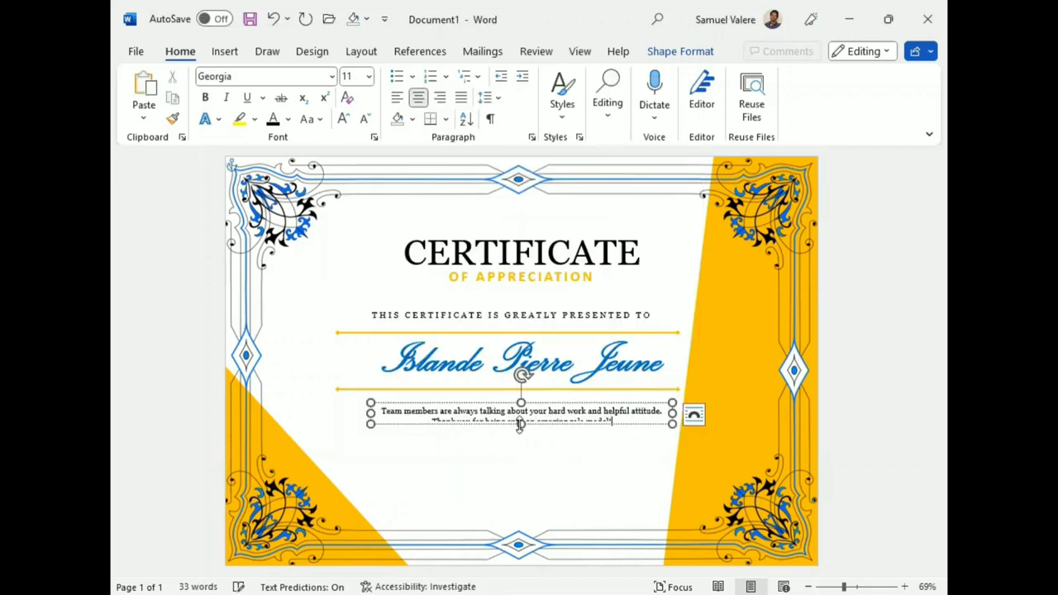
Grow the message to 14 pt, then narrow and centre its box to wrap three lines
{"action": "key", "text": "ctrl+a"}
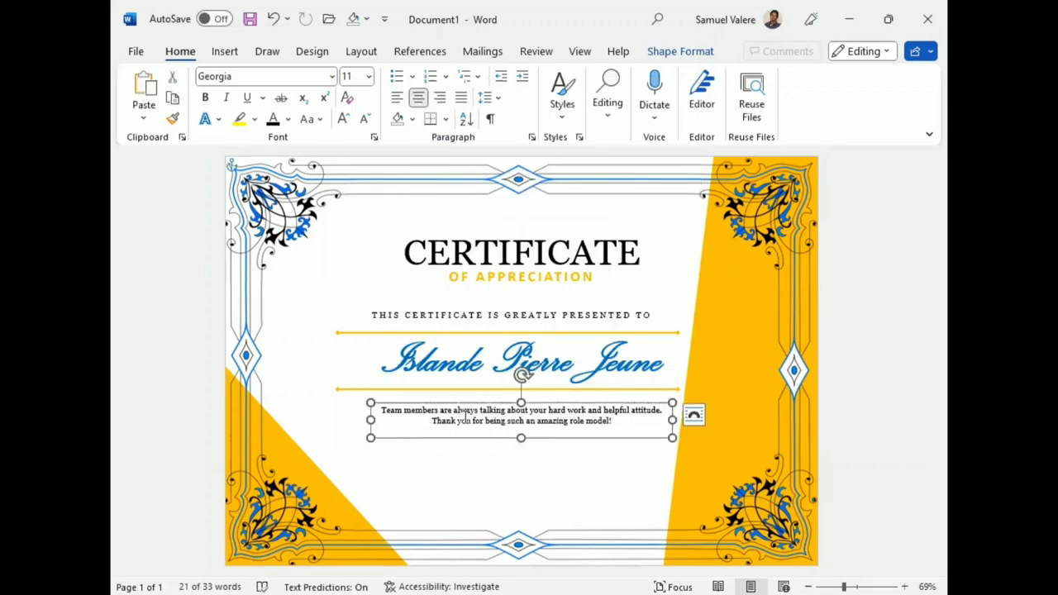
{"action": "left_click", "coordinate": [605, 365]}
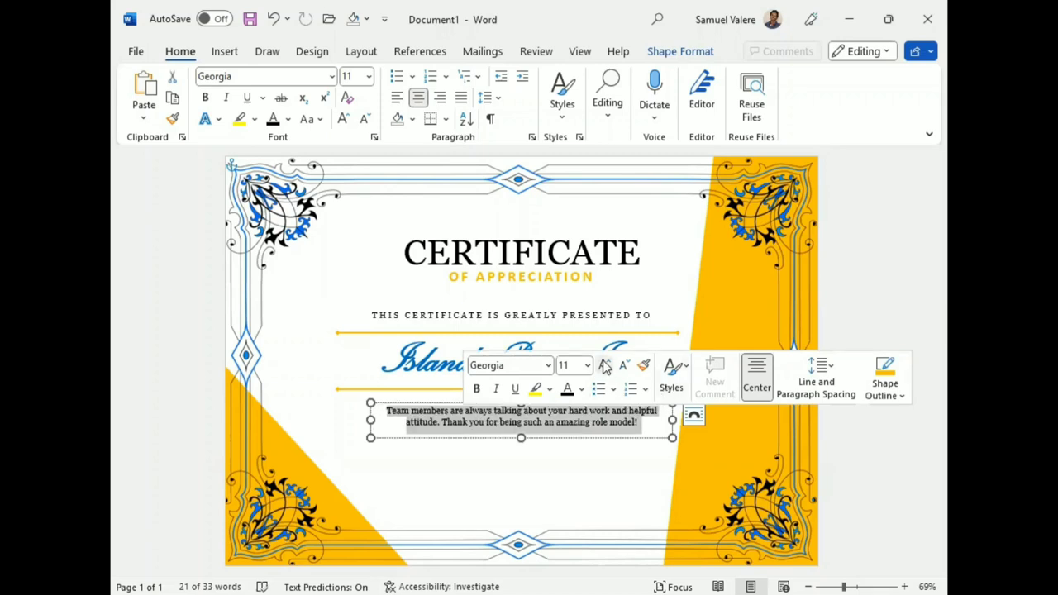
{"action": "left_click", "coordinate": [604, 365]}
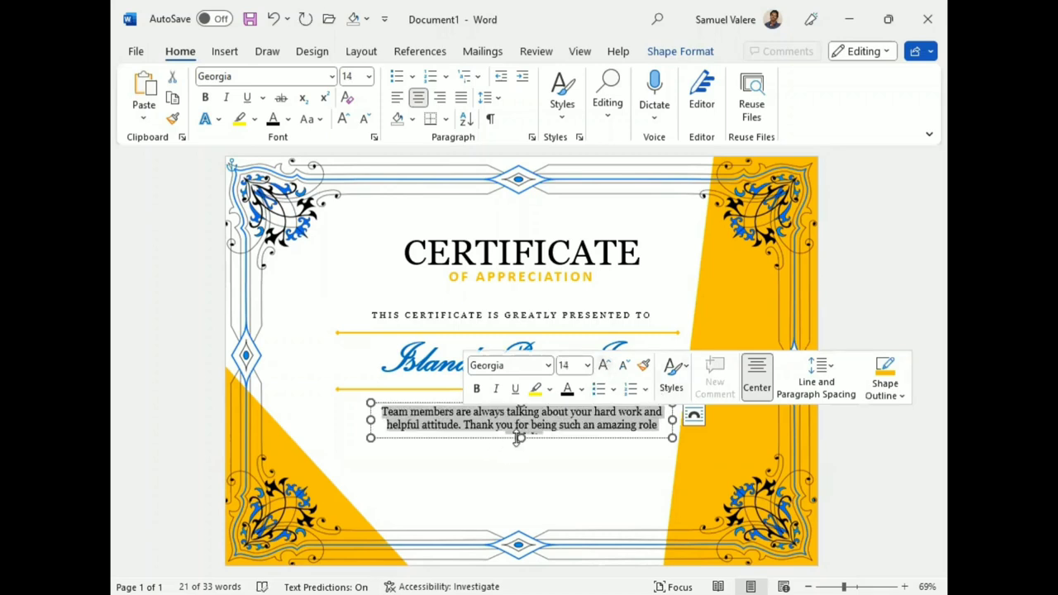
{"action": "left_click_drag", "start_coordinate": [521, 438], "coordinate": [520, 451]}
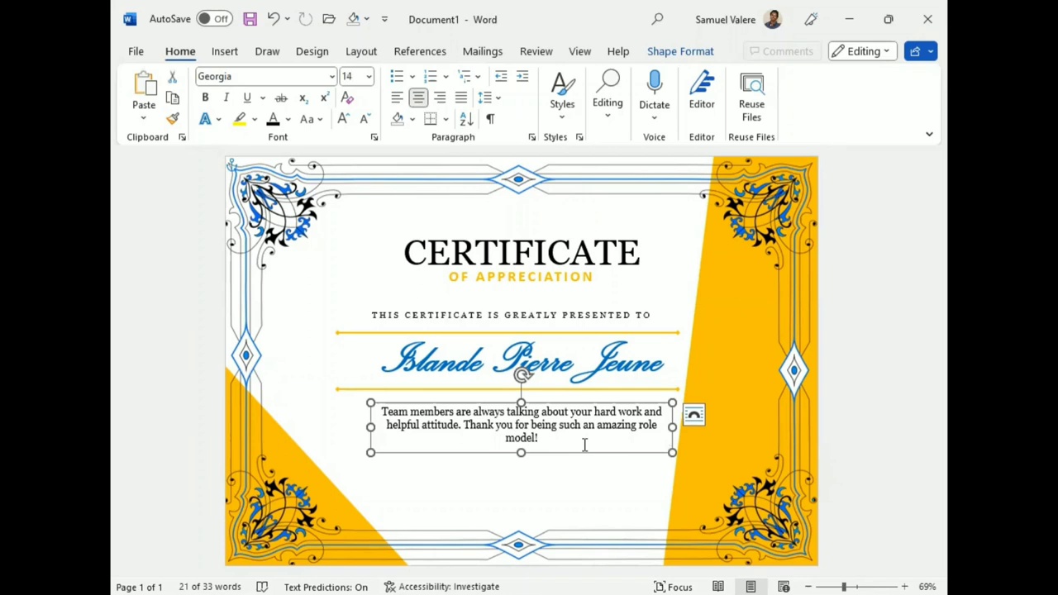
{"action": "left_click_drag", "start_coordinate": [672, 426], "coordinate": [645, 427]}
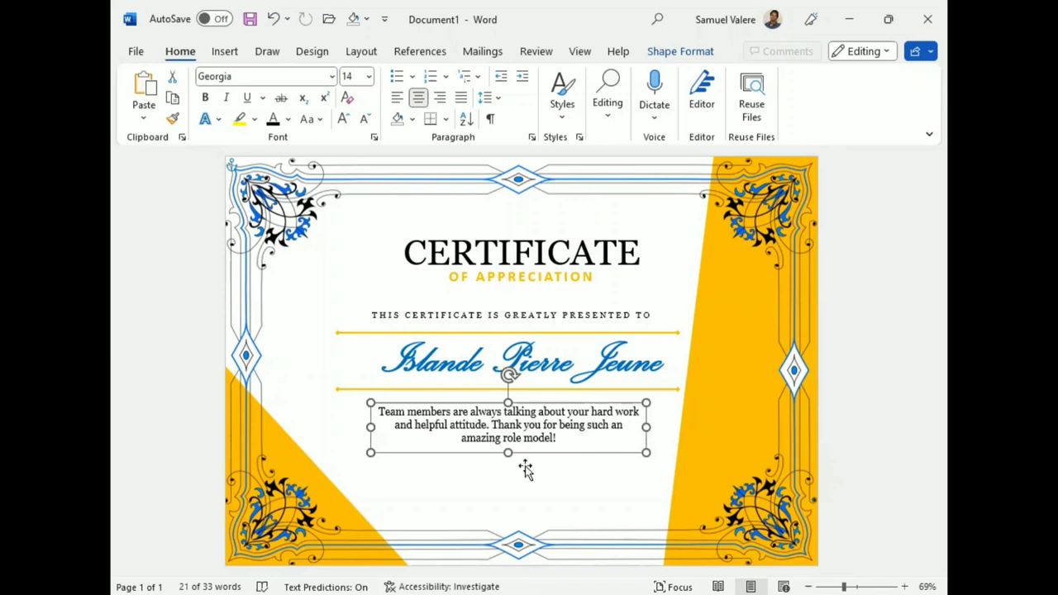
{"action": "left_click_drag", "start_coordinate": [518, 452], "coordinate": [543, 452]}
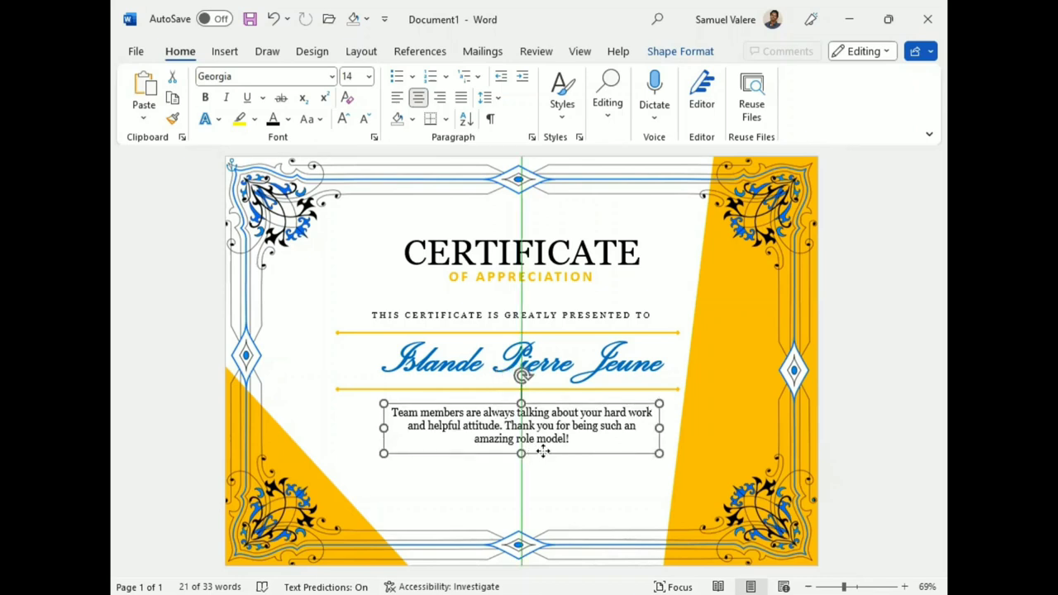
{"action": "left_click_drag", "start_coordinate": [543, 450], "coordinate": [541, 449]}
Draw a small text box at the lower left and type 'Date'
{"action": "left_click", "coordinate": [225, 51]}
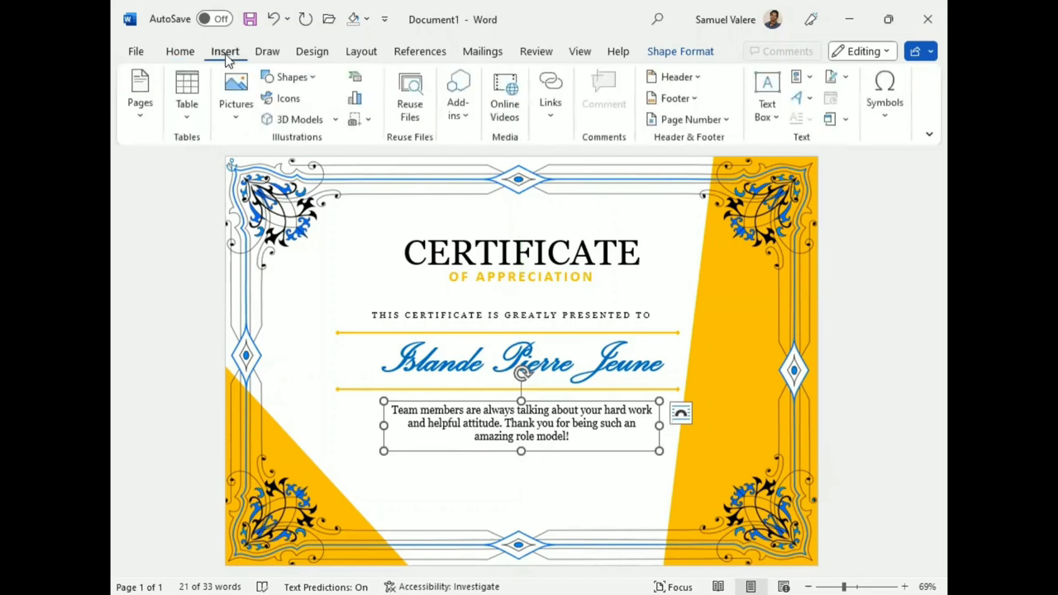
{"action": "left_click", "coordinate": [291, 79]}
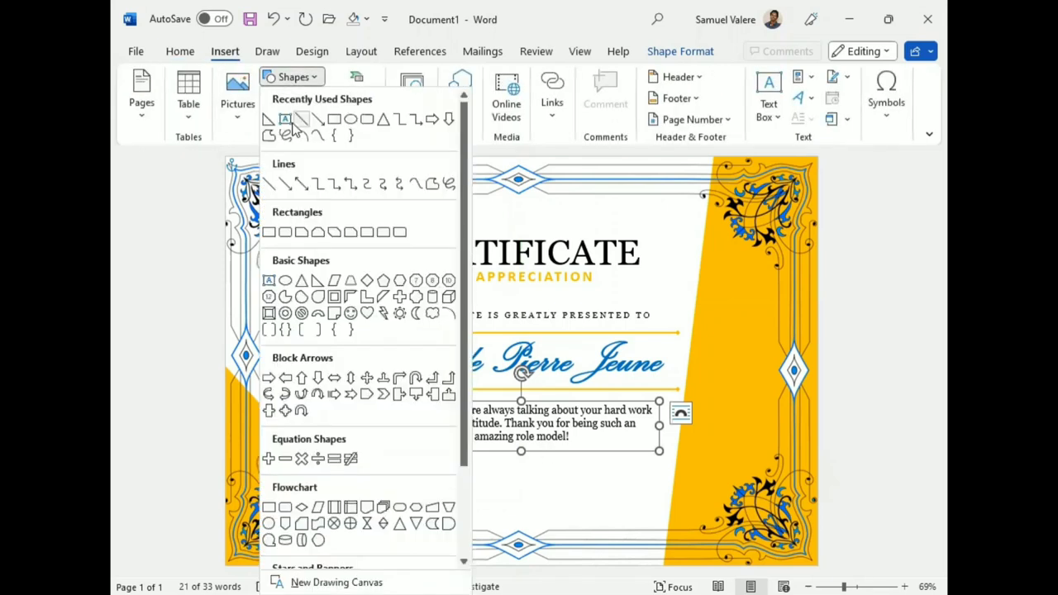
{"action": "left_click_drag", "start_coordinate": [392, 490], "coordinate": [452, 506]}
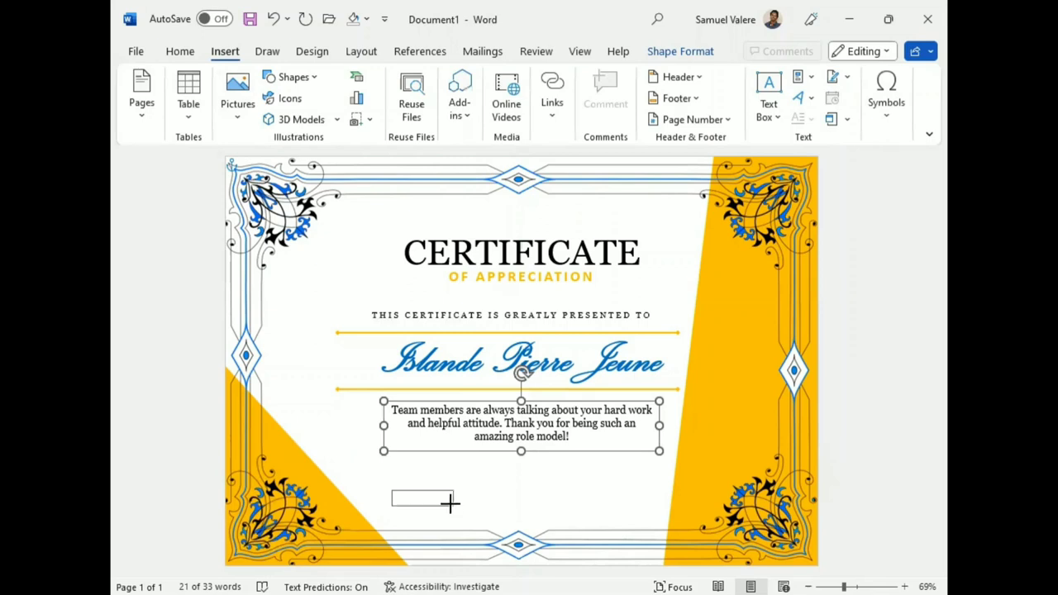
{"action": "left_click_drag", "start_coordinate": [452, 506], "coordinate": [454, 506]}
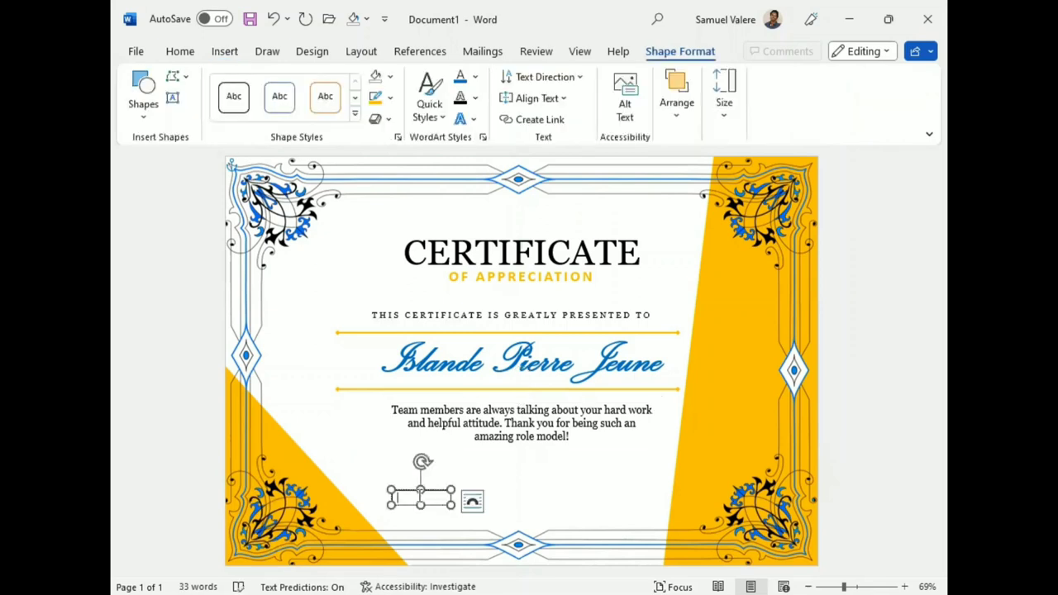
{"action": "type", "text": "Date"}
Centre the Date label, set it to Georgia, and change it to UPPERCASE
{"action": "double_click", "coordinate": [405, 497]}
{"action": "left_click", "coordinate": [177, 60]}
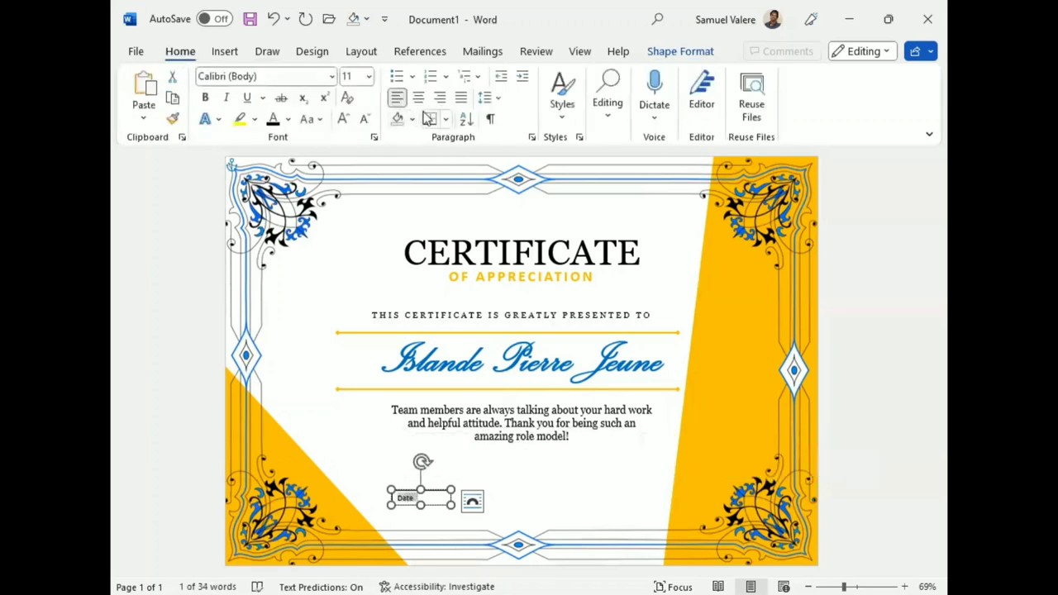
{"action": "left_click", "coordinate": [418, 97]}
{"action": "left_click", "coordinate": [276, 76]}
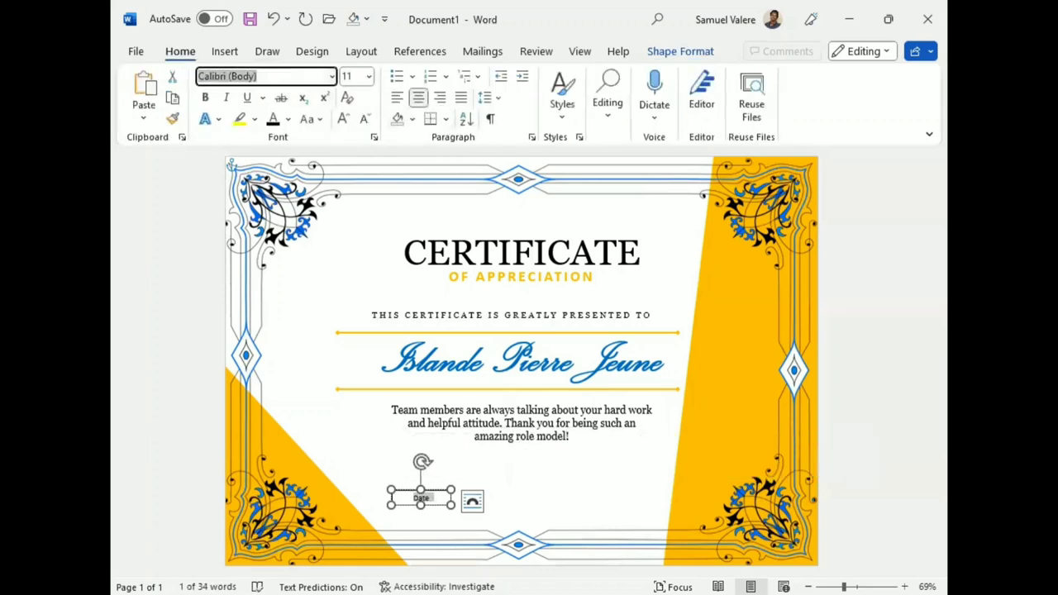
{"action": "type", "text": "Georgia"}
{"action": "key", "text": "Return"}
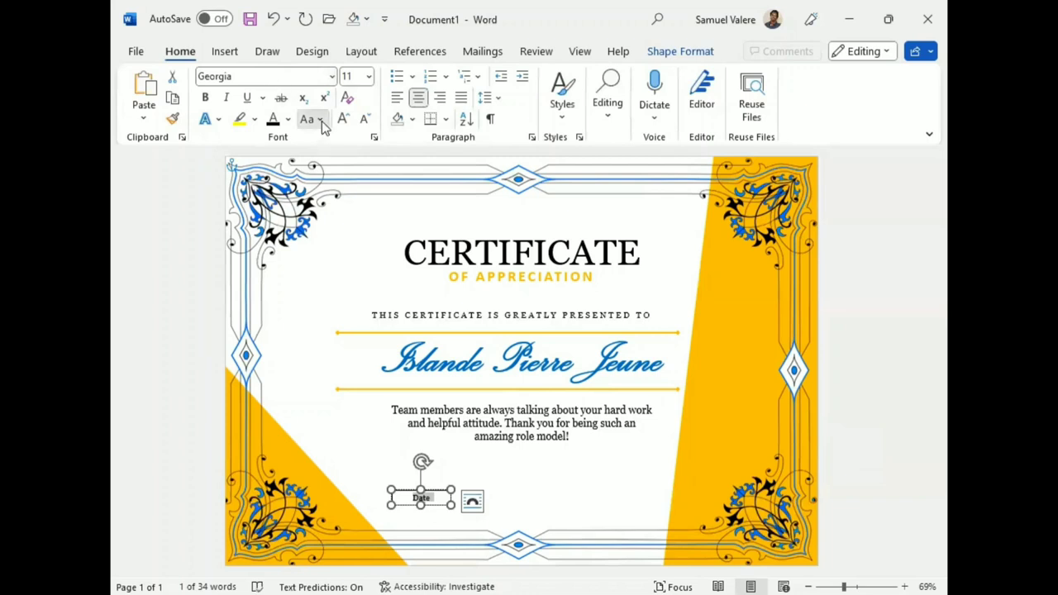
{"action": "left_click", "coordinate": [310, 120]}
{"action": "left_click", "coordinate": [354, 188]}
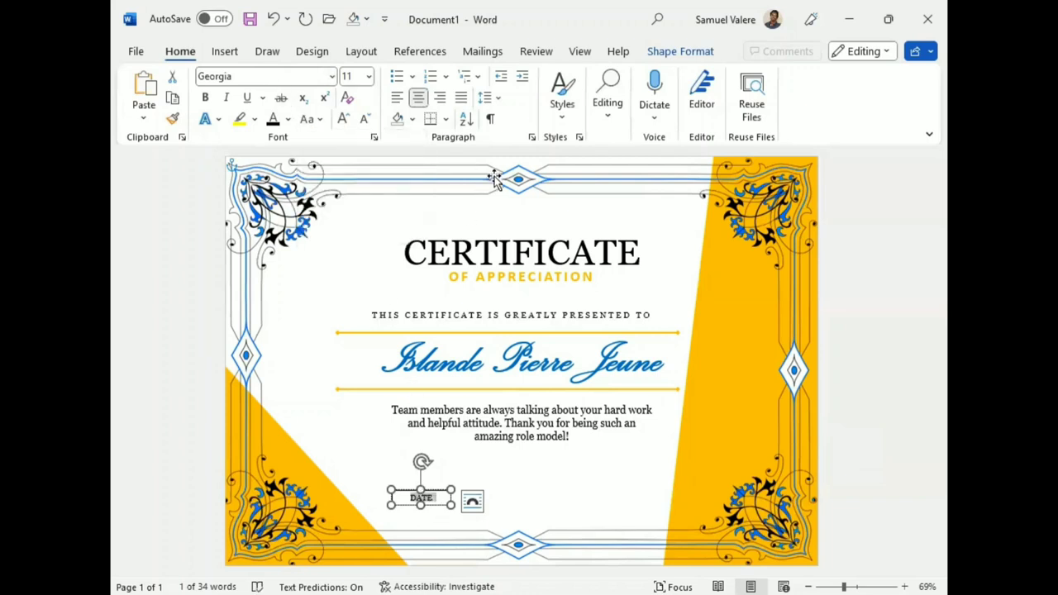
Remove the DATE box's outline and fill, and move it lower on the certificate
{"action": "left_click", "coordinate": [679, 52]}
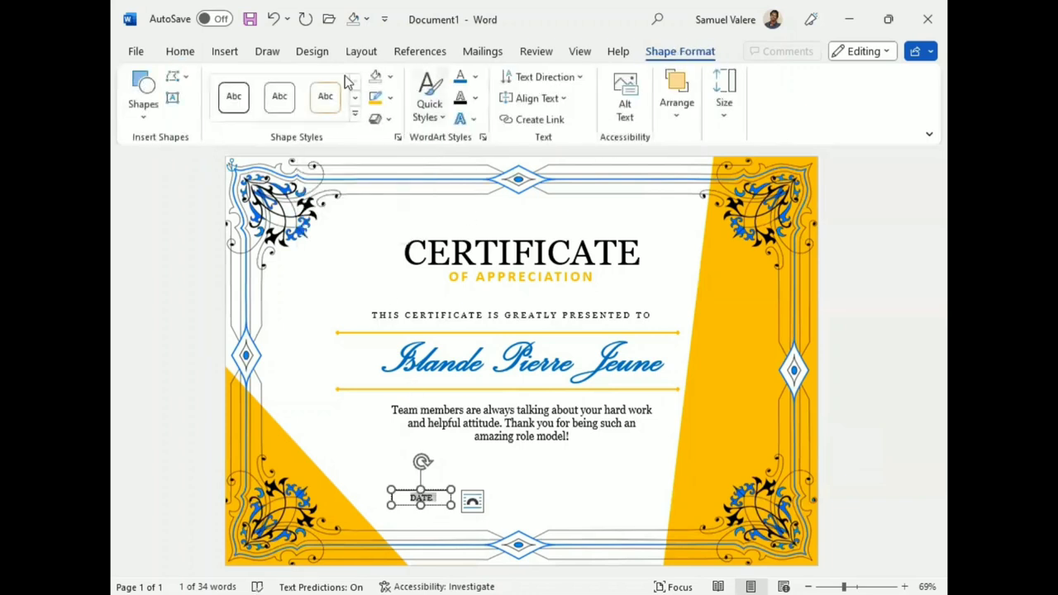
{"action": "left_click", "coordinate": [390, 98]}
{"action": "left_click", "coordinate": [384, 282]}
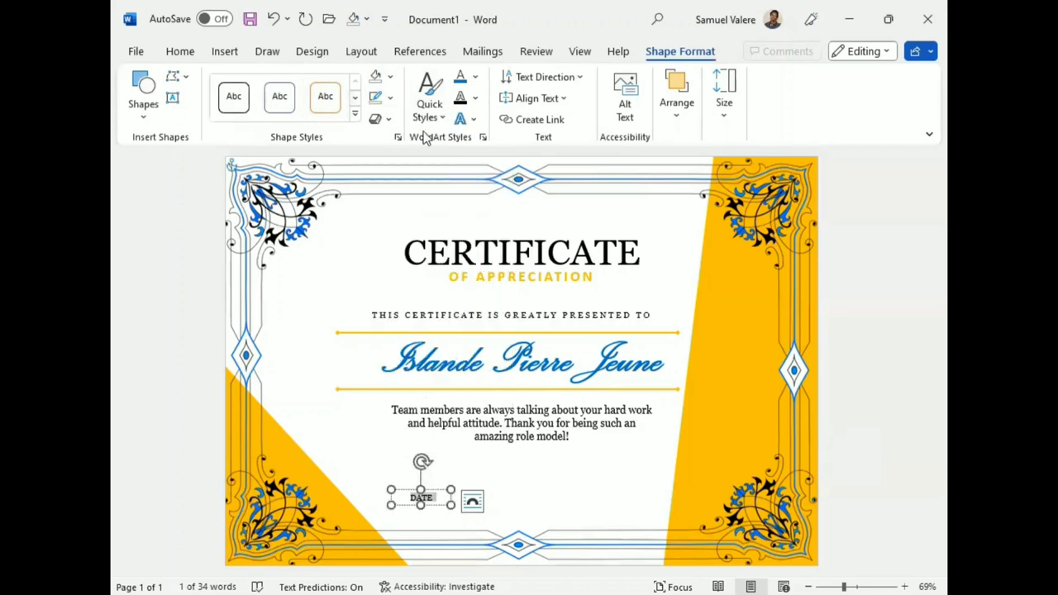
{"action": "left_click", "coordinate": [390, 76]}
{"action": "left_click", "coordinate": [388, 257]}
{"action": "mouse_move", "coordinate": [431, 502]}
{"action": "left_mouse_down"}
{"action": "mouse_move", "coordinate": [423, 519]}
{"action": "mouse_move", "coordinate": [428, 483]}
{"action": "mouse_move", "coordinate": [429, 530]}
{"action": "left_mouse_up"}
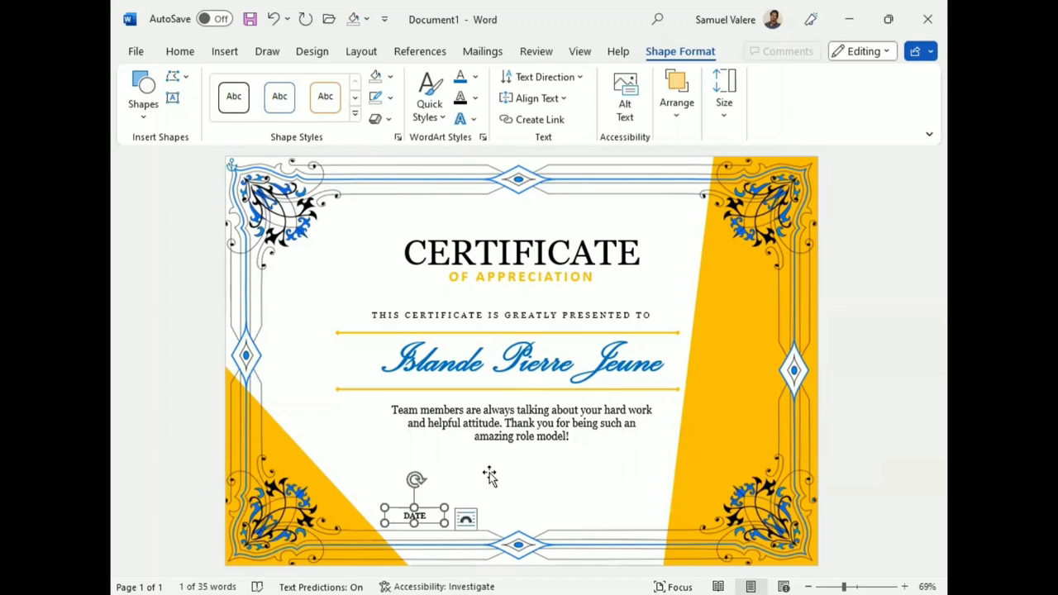
Duplicate the DATE label to the right and retype it as SIGNATURE
{"action": "key", "text": "Right"}
{"action": "key", "text": "Right"}
{"action": "key", "text": "Right"}
{"action": "key", "text": "Right"}
{"action": "key", "text": "Right"}
{"action": "key", "text": "Right"}
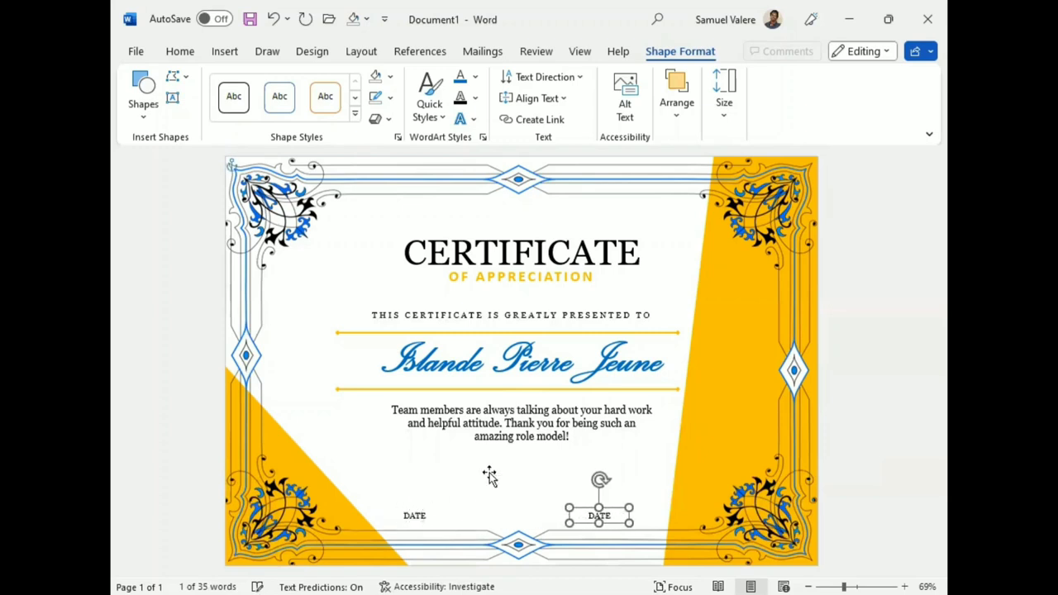
{"action": "key", "text": "Right"}
{"action": "key", "text": "Right"}
{"action": "key", "text": "Right"}
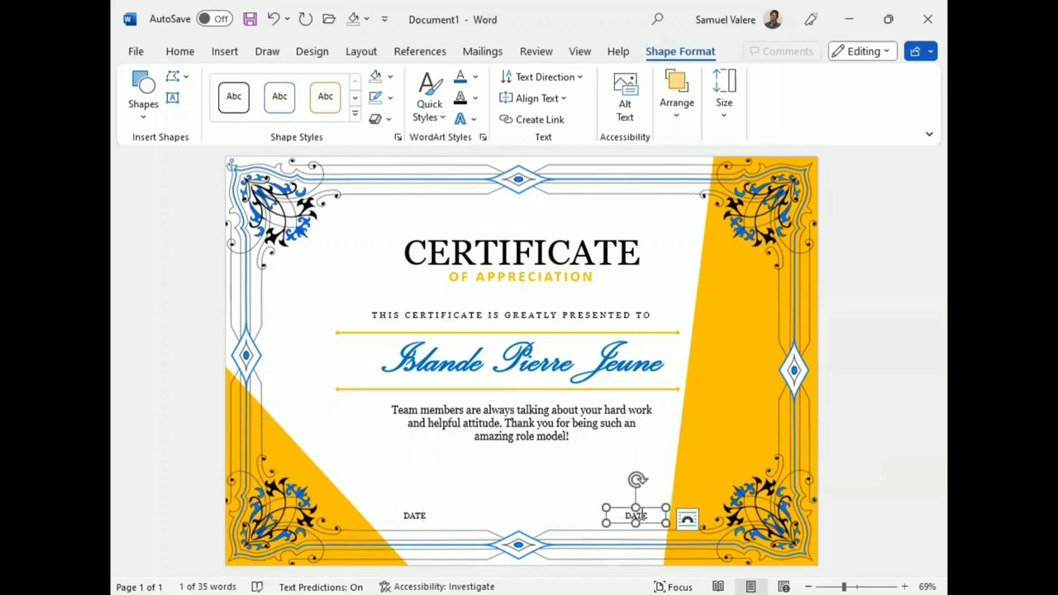
{"action": "double_click", "coordinate": [640, 516]}
{"action": "type", "text": "SIGN"}
{"action": "type", "text": "ATUR"}
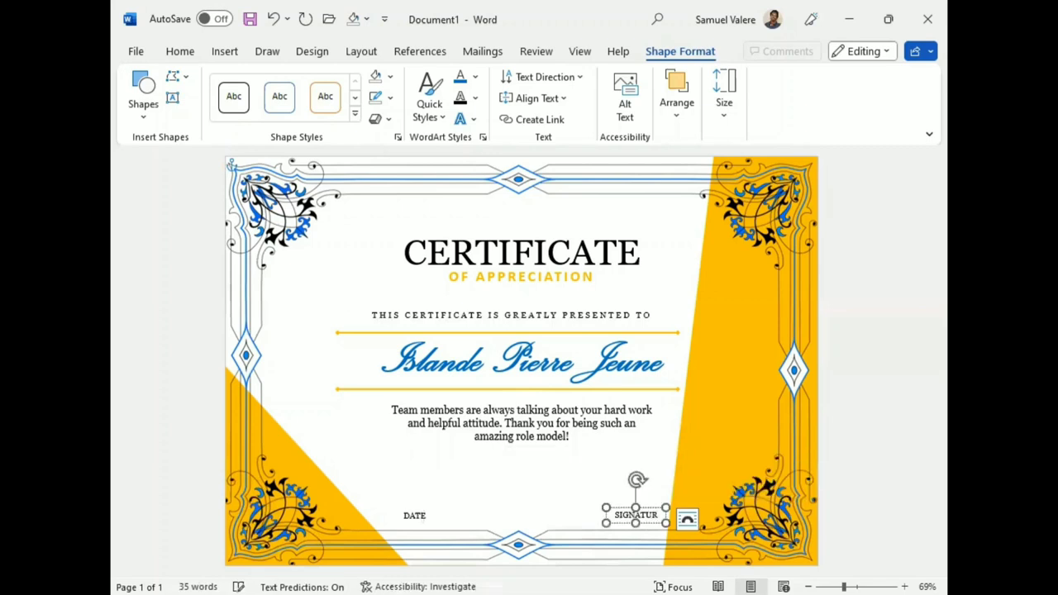
{"action": "type", "text": "E"}
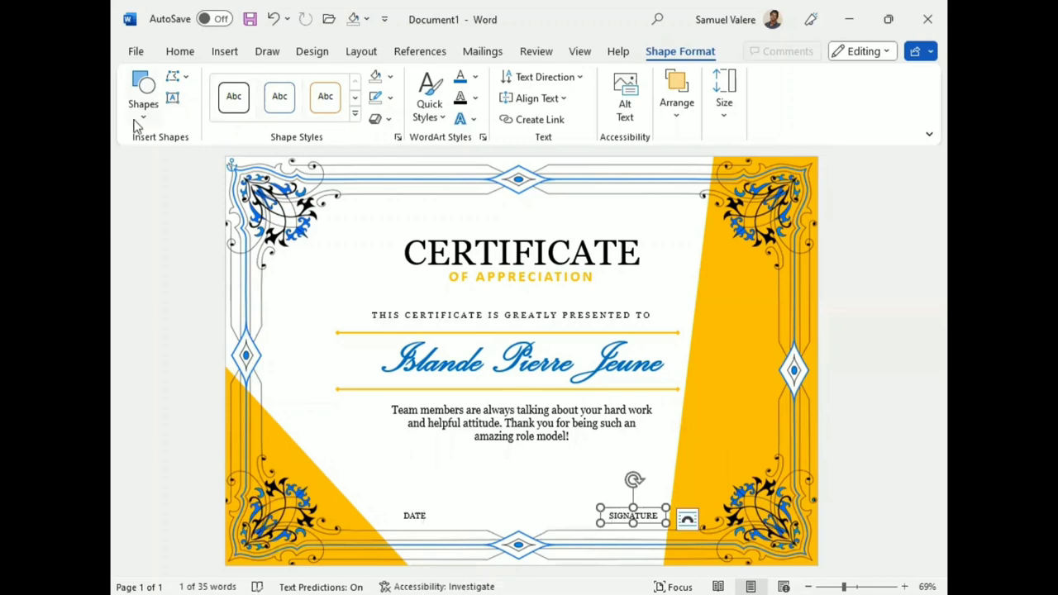
Draw a short black horizontal line just above the DATE label
{"action": "left_click", "coordinate": [143, 93]}
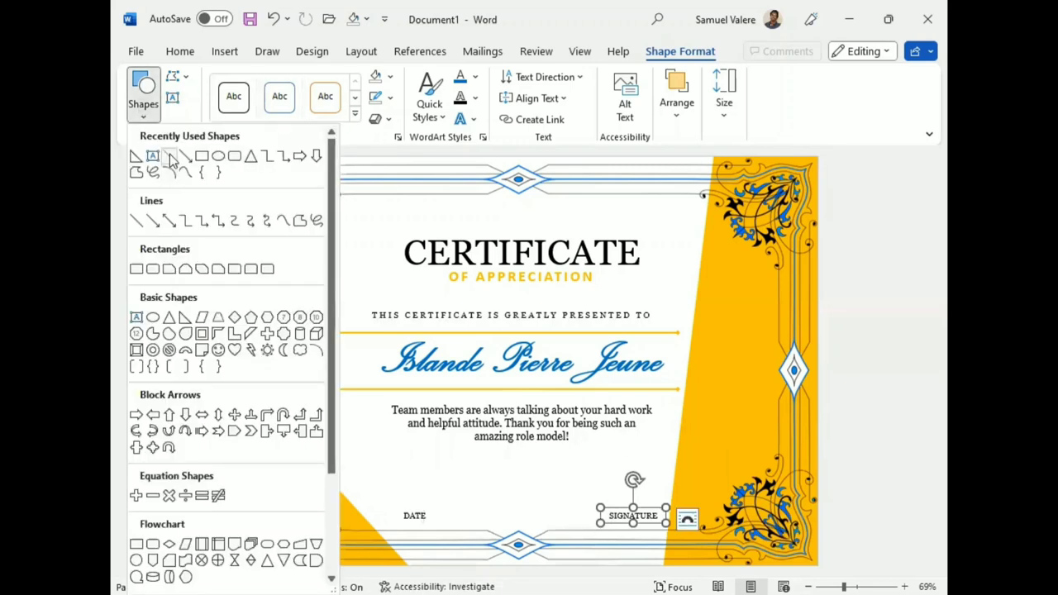
{"action": "left_click", "coordinate": [169, 156]}
{"action": "left_click_drag", "start_coordinate": [397, 503], "coordinate": [469, 504]}
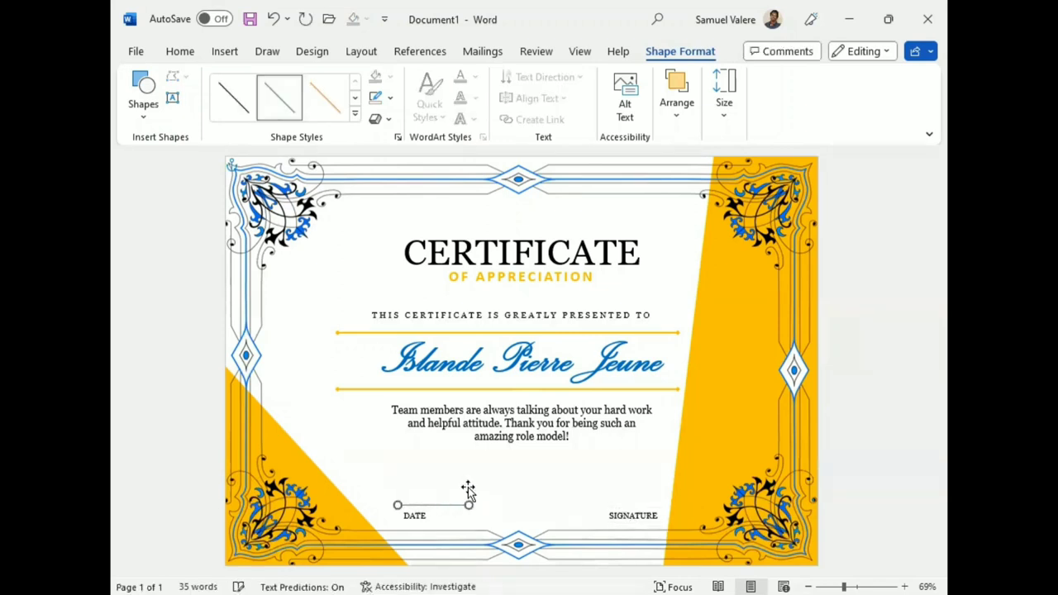
{"action": "key", "text": "Left"}
{"action": "key", "text": "Left"}
{"action": "key", "text": "Left"}
{"action": "key", "text": "Down"}
{"action": "key", "text": "Down"}
{"action": "key", "text": "Down"}
{"action": "key", "text": "Down"}
{"action": "key", "text": "Down"}
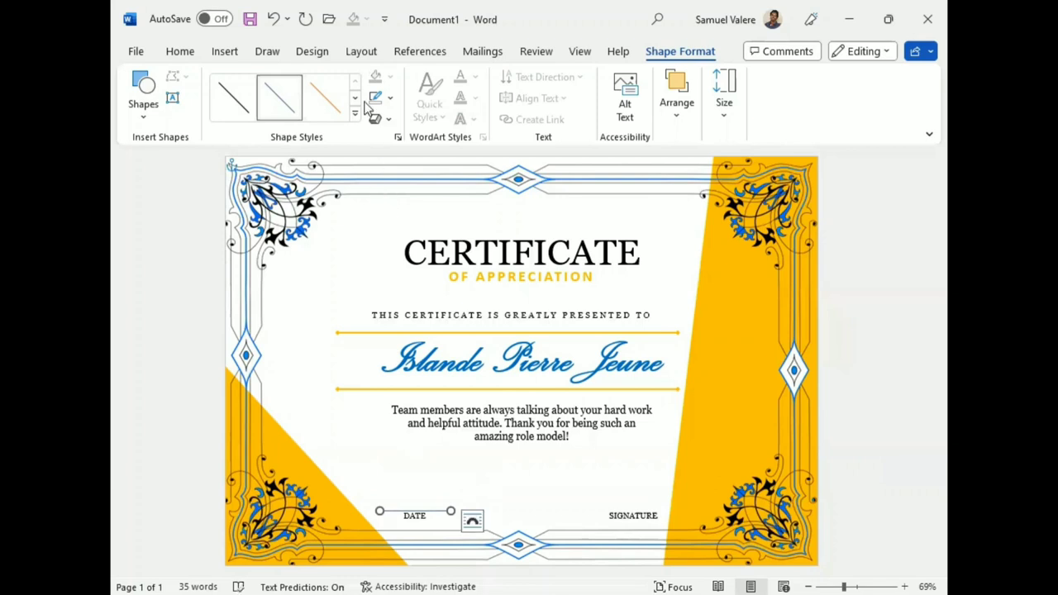
{"action": "left_click", "coordinate": [384, 97]}
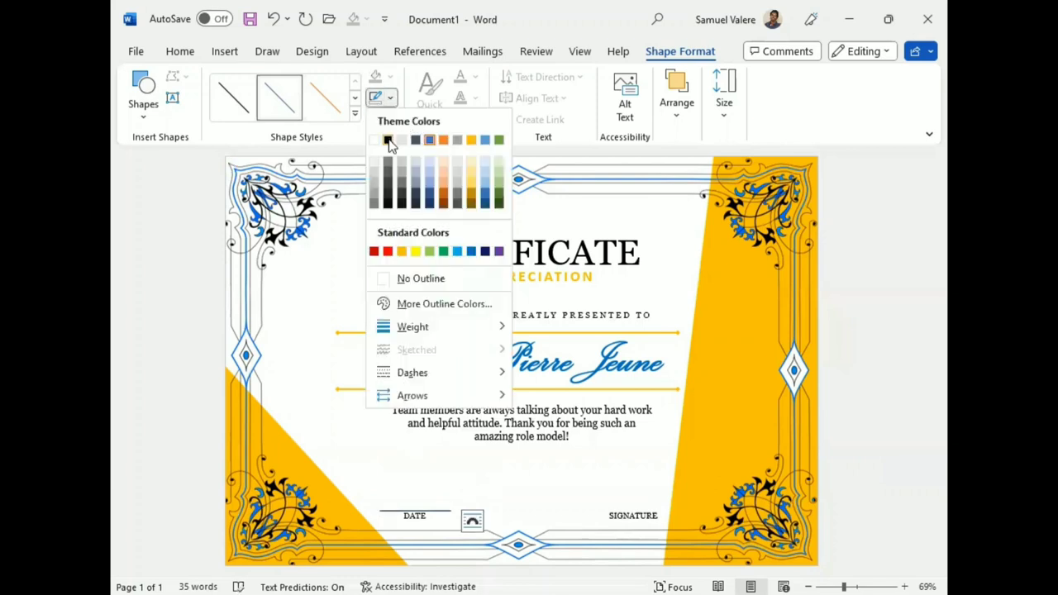
{"action": "left_click", "coordinate": [388, 140]}
{"action": "key", "text": "Up"}
{"action": "key", "text": "Up"}
{"action": "key", "text": "Up"}
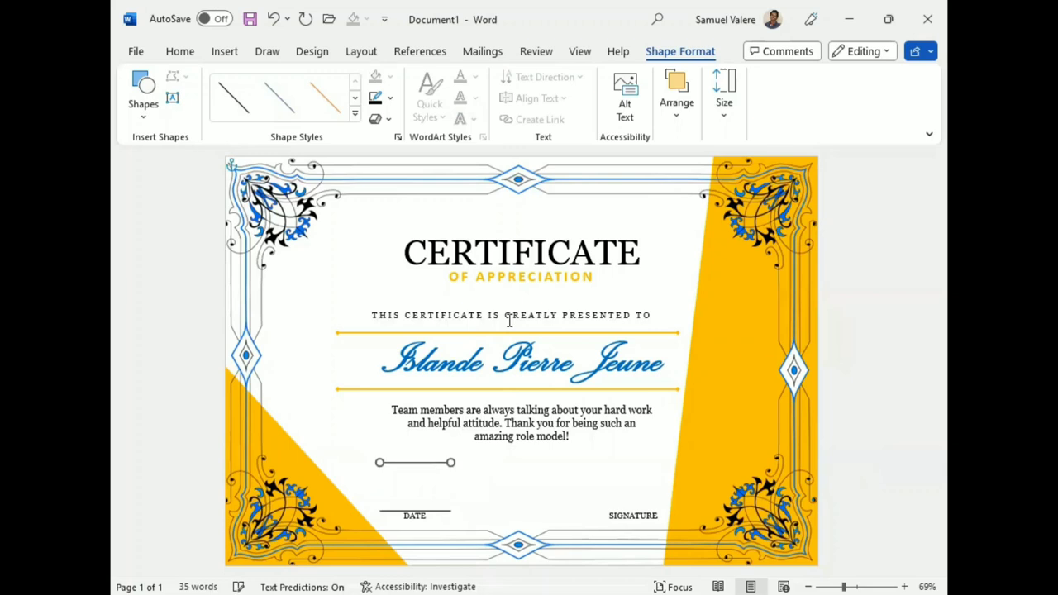
{"action": "key", "text": "Down"}
{"action": "key", "text": "Down"}
{"action": "key", "text": "Down"}
{"action": "key", "text": "Down"}
{"action": "key", "text": "Down"}
{"action": "key", "text": "Down"}
{"action": "key", "text": "Up"}
{"action": "key", "text": "Up"}
{"action": "key", "text": "Up"}
{"action": "key", "text": "Up"}
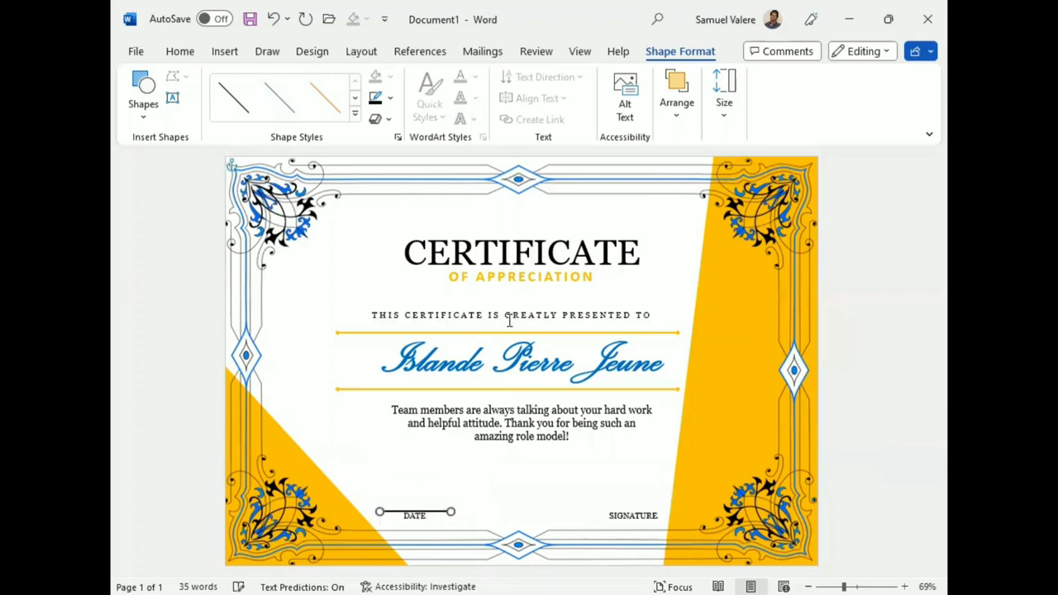
Duplicate the line and shift the copy right to sit above SIGNATURE
{"action": "key", "text": "ctrl+c"}
{"action": "key", "text": "ctrl+v"}
{"action": "key", "text": "Right"}
{"action": "key", "text": "Right"}
{"action": "key", "text": "Right"}
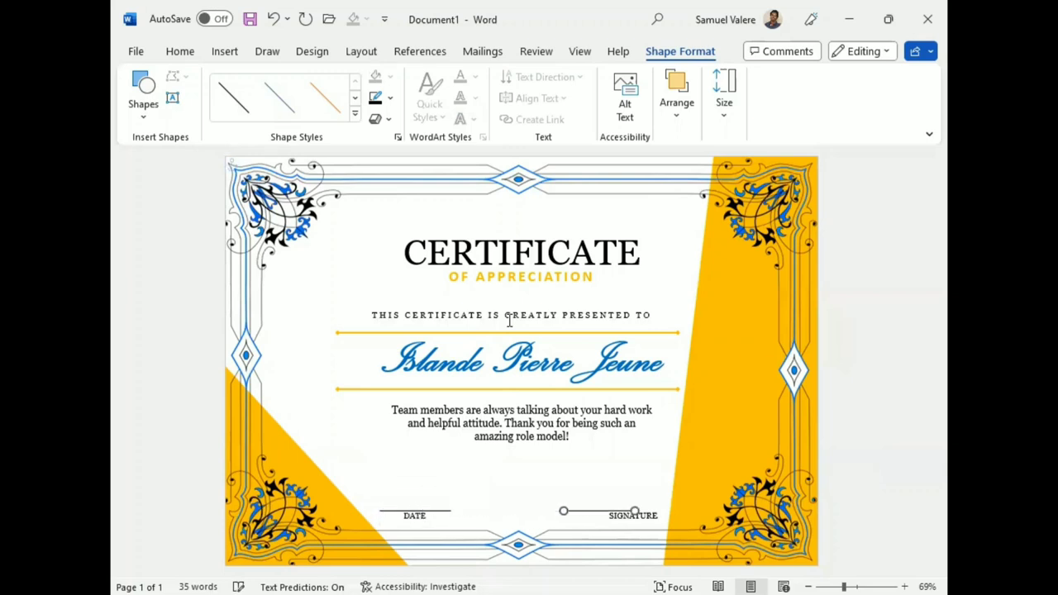
{"action": "key", "text": "Right"}
{"action": "key", "text": "Right"}
{"action": "key", "text": "Right"}
{"action": "key", "text": "Right"}
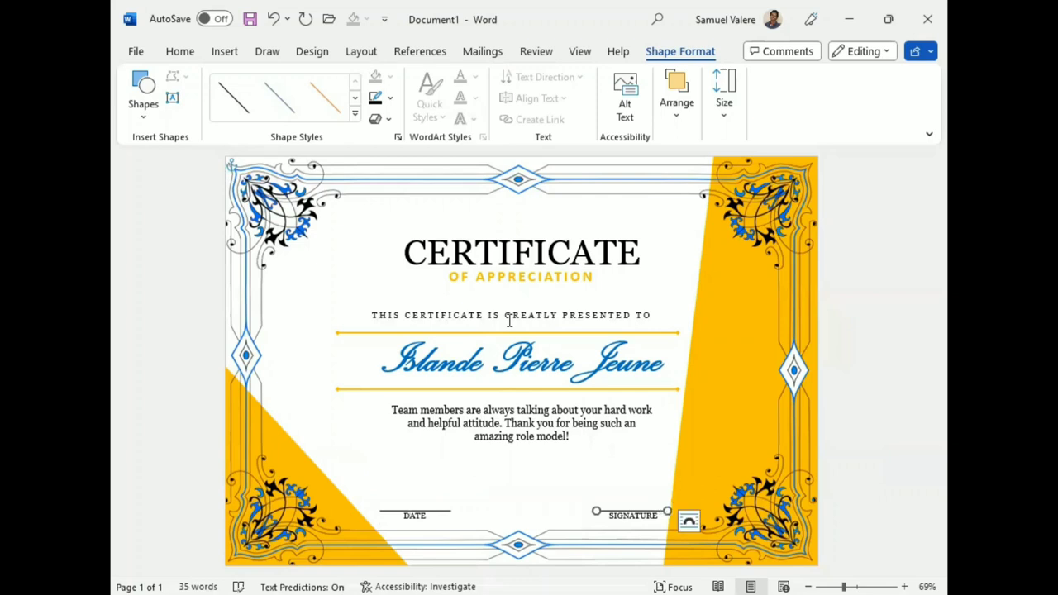
{"action": "left_click", "coordinate": [509, 451]}
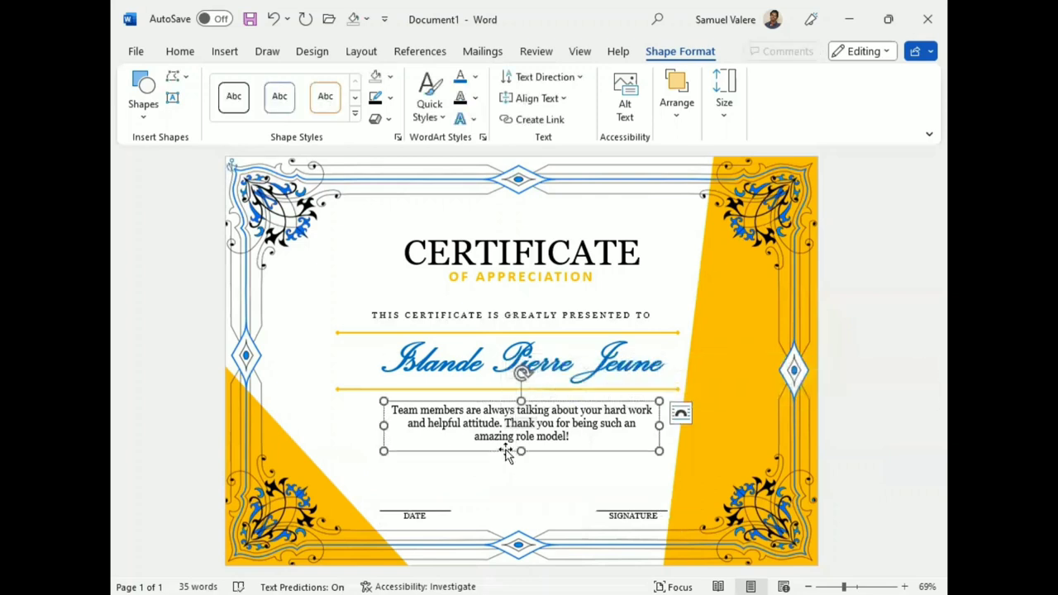
{"action": "key", "text": "Down"}
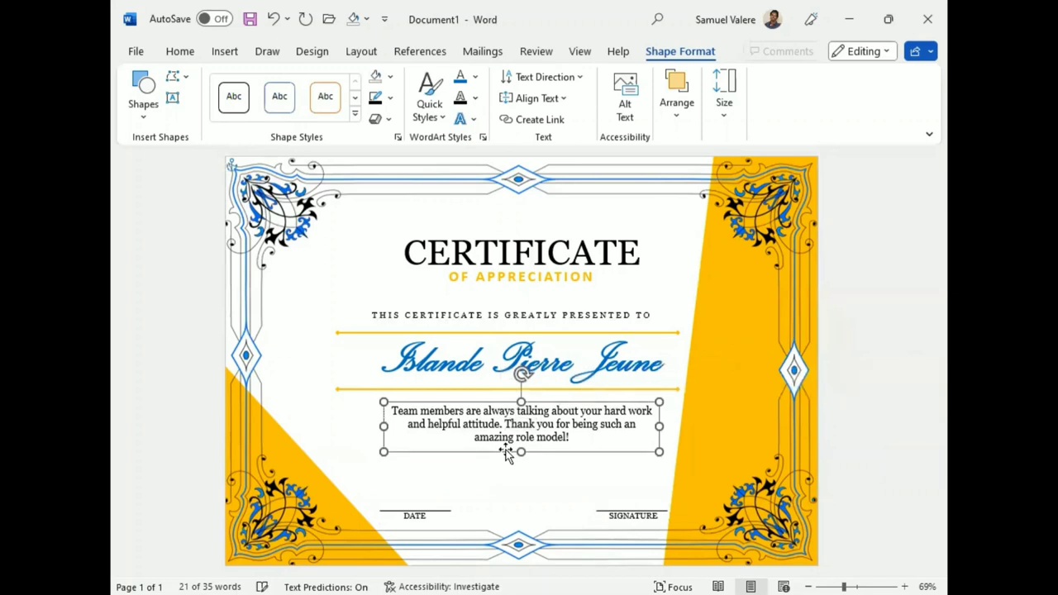
{"action": "key", "text": "Down"}
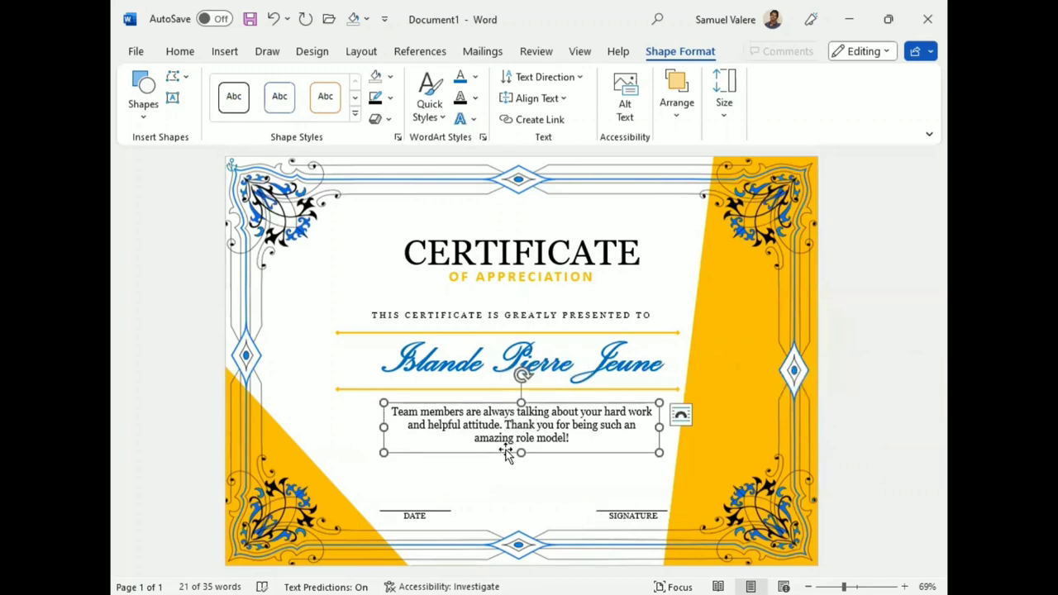
{"action": "triple_click", "coordinate": [487, 357]}
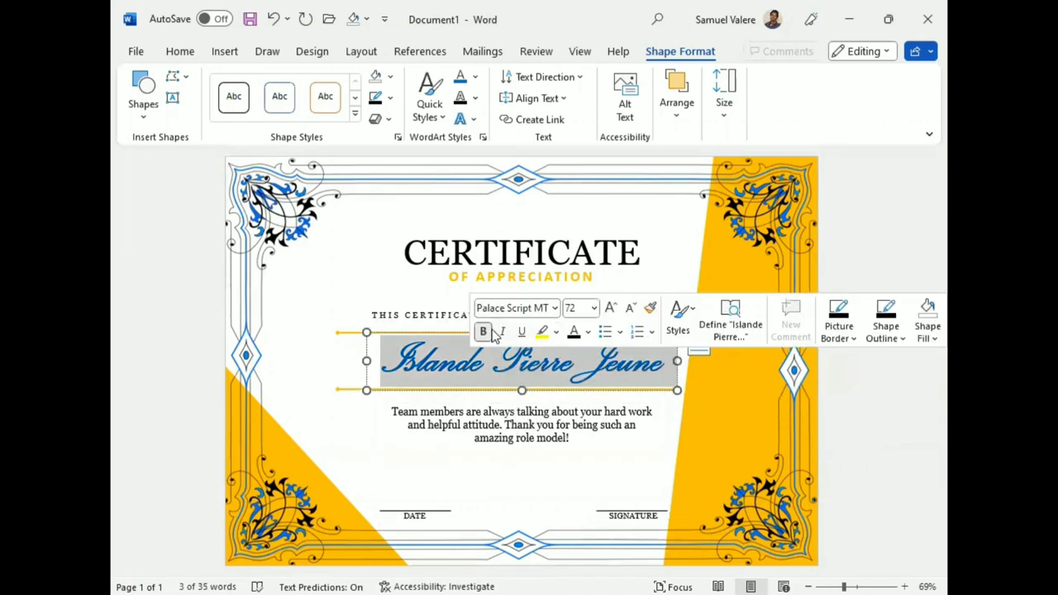
{"action": "left_click", "coordinate": [381, 459]}
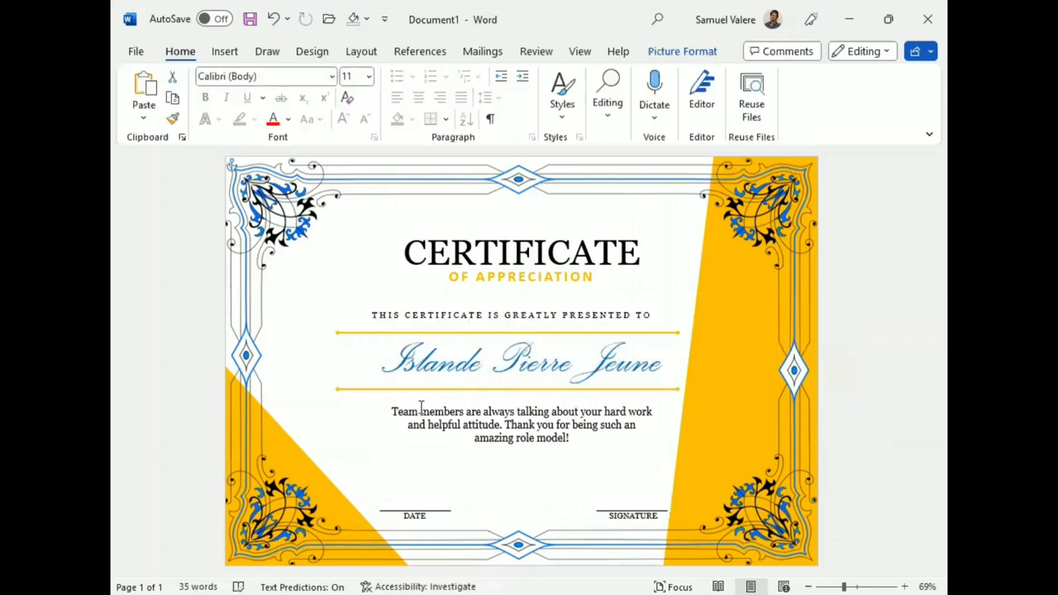
{"action": "left_click", "coordinate": [503, 435]}
{"action": "left_click", "coordinate": [538, 388], "text": "shift"}
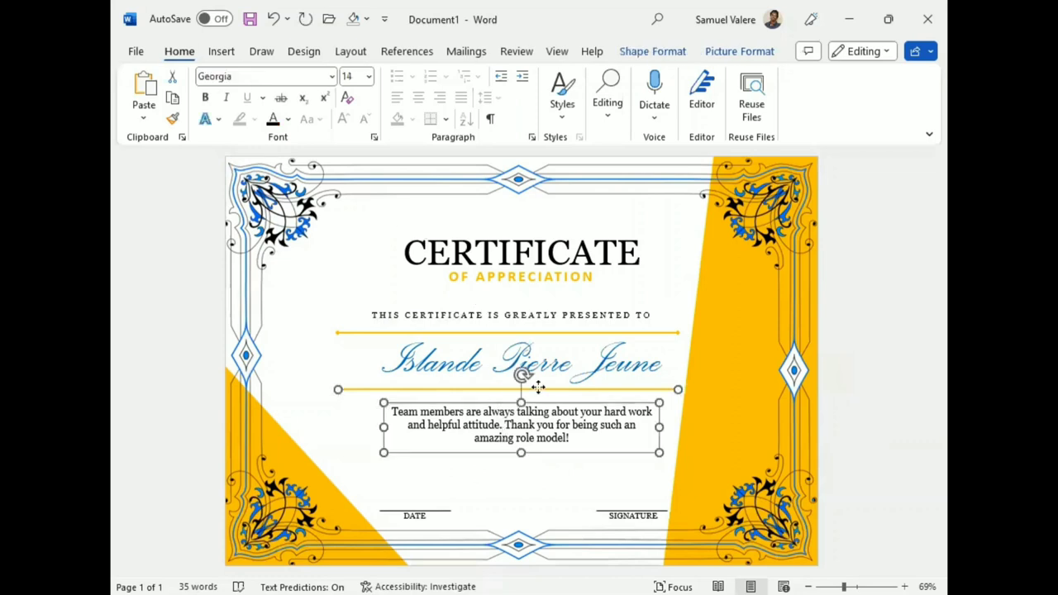
Select the title, subtitle, presentation line, name and message boxes together
{"action": "left_click", "coordinate": [470, 363], "text": "shift"}
{"action": "left_click", "coordinate": [345, 333], "text": "shift"}
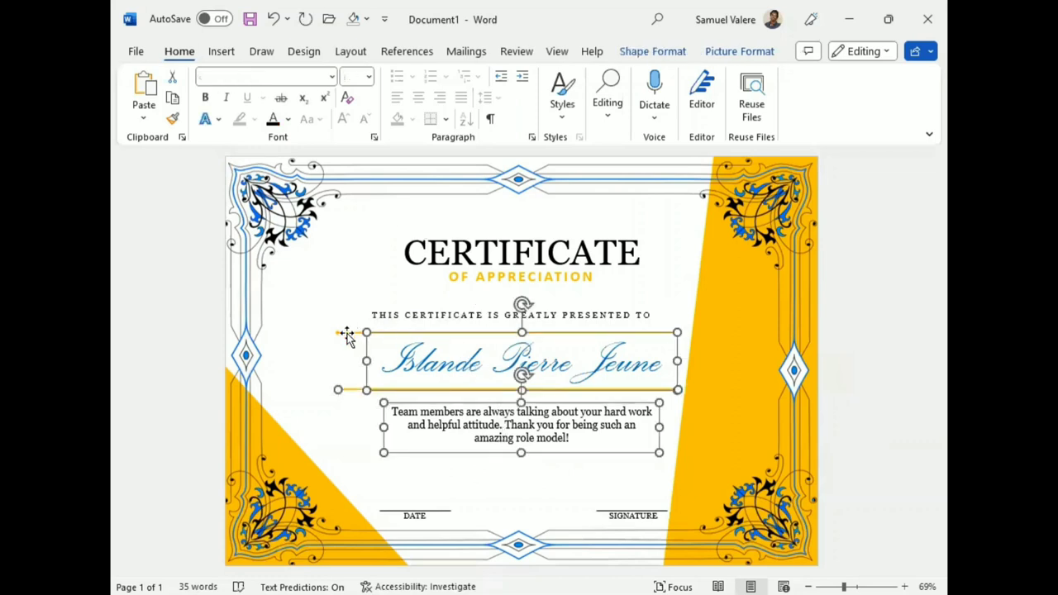
{"action": "left_click", "coordinate": [415, 317], "text": "shift"}
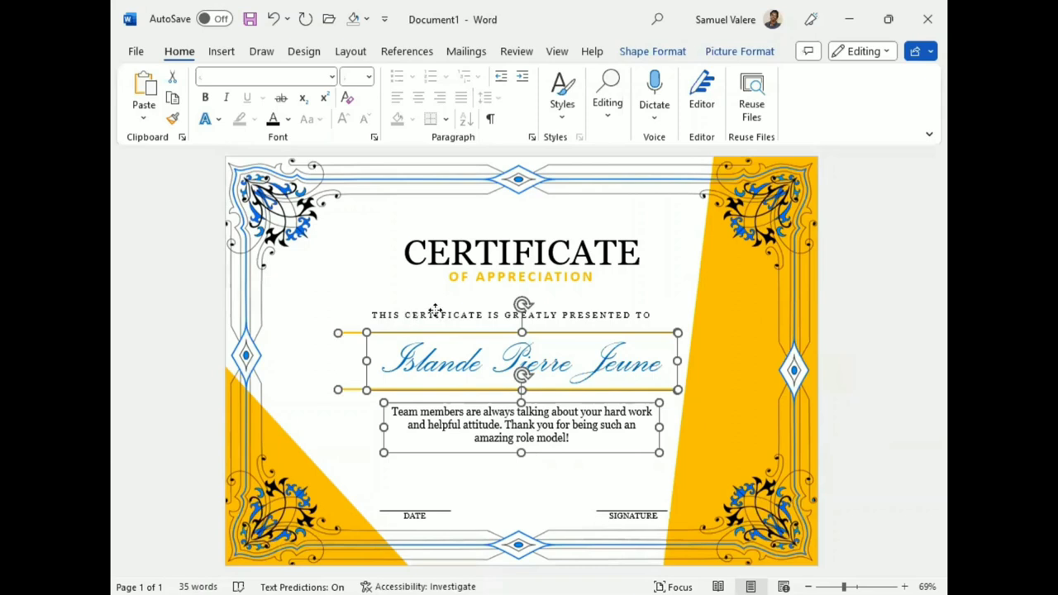
{"action": "left_click", "coordinate": [468, 279], "text": "shift"}
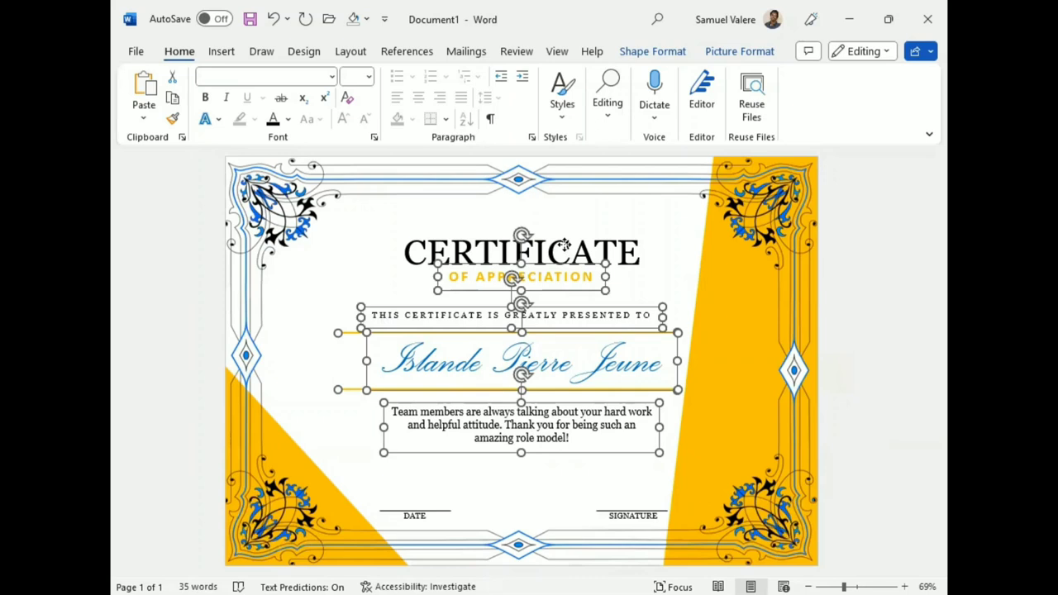
{"action": "left_click", "coordinate": [564, 245], "text": "shift"}
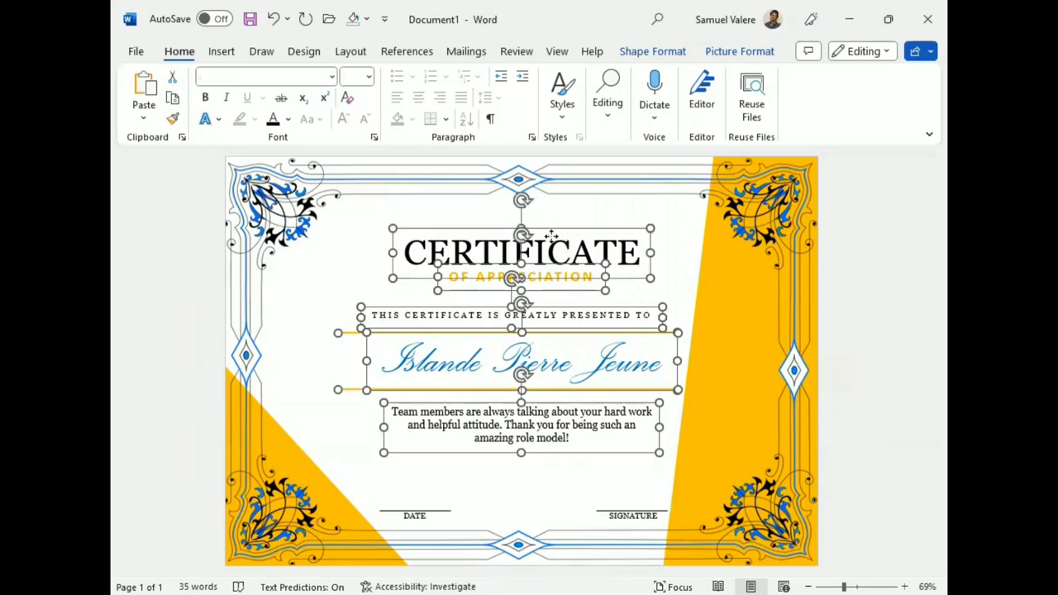
Nudge the selected text blocks a few steps lower, nearer the DATE and SIGNATURE labels
{"action": "left_click_drag", "start_coordinate": [553, 238], "coordinate": [554, 240]}
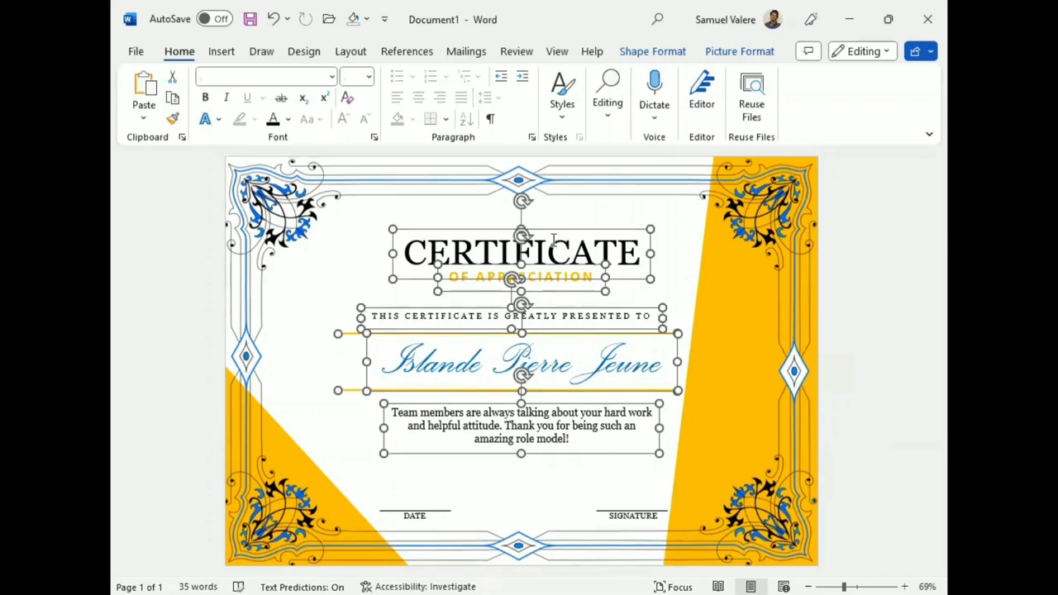
{"action": "key", "text": "Down"}
{"action": "key", "text": "Down"}
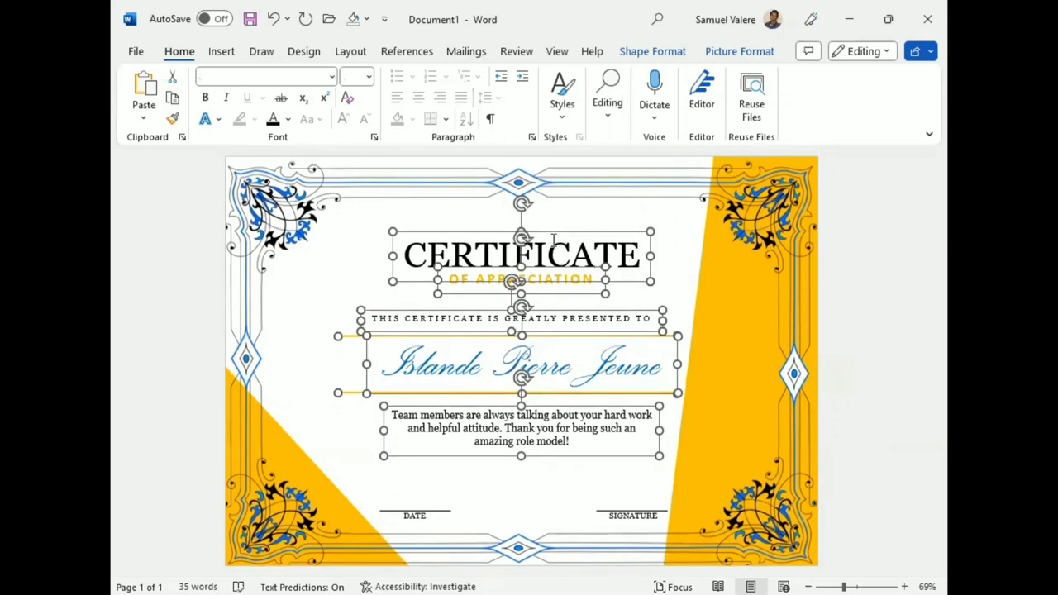
{"action": "key", "text": "Up"}
{"action": "key", "text": "Up"}
{"action": "key", "text": "Up"}
{"action": "key", "text": "Up"}
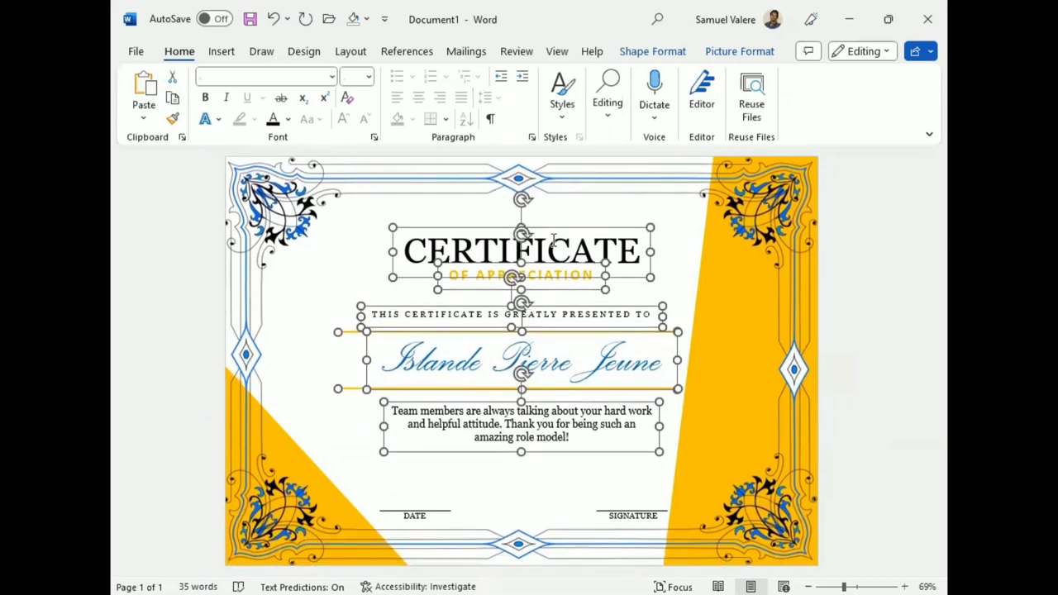
{"action": "key", "text": "Up"}
{"action": "key", "text": "Up"}
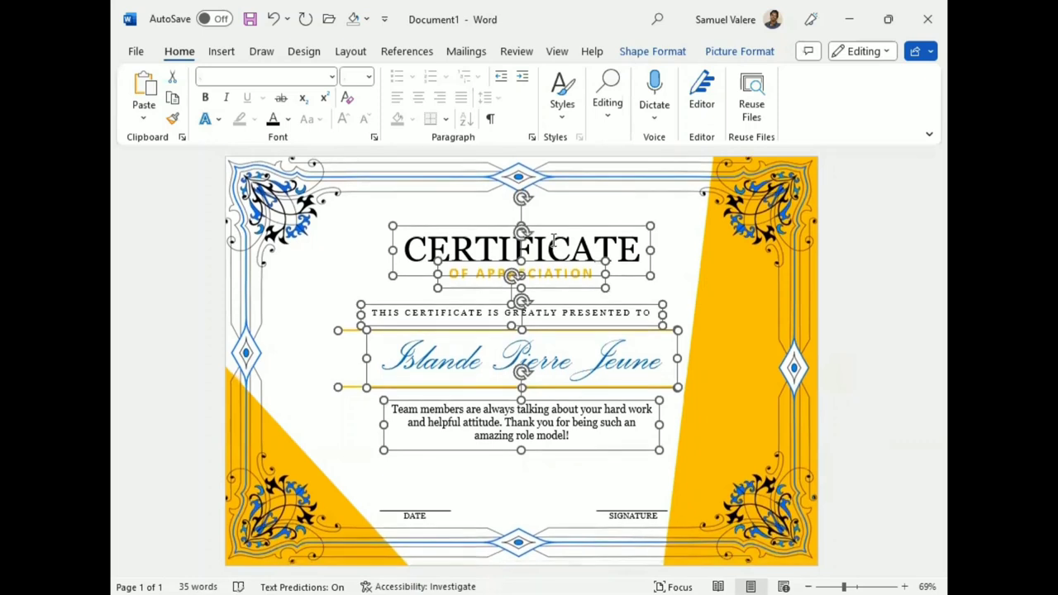
{"action": "key", "text": "Down"}
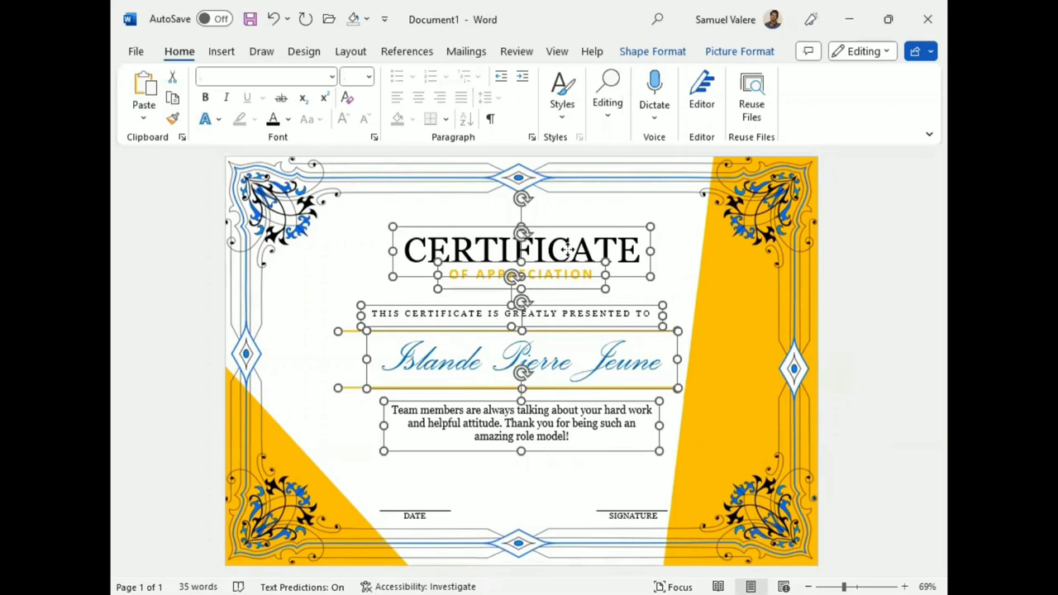
{"action": "key", "text": "Down"}
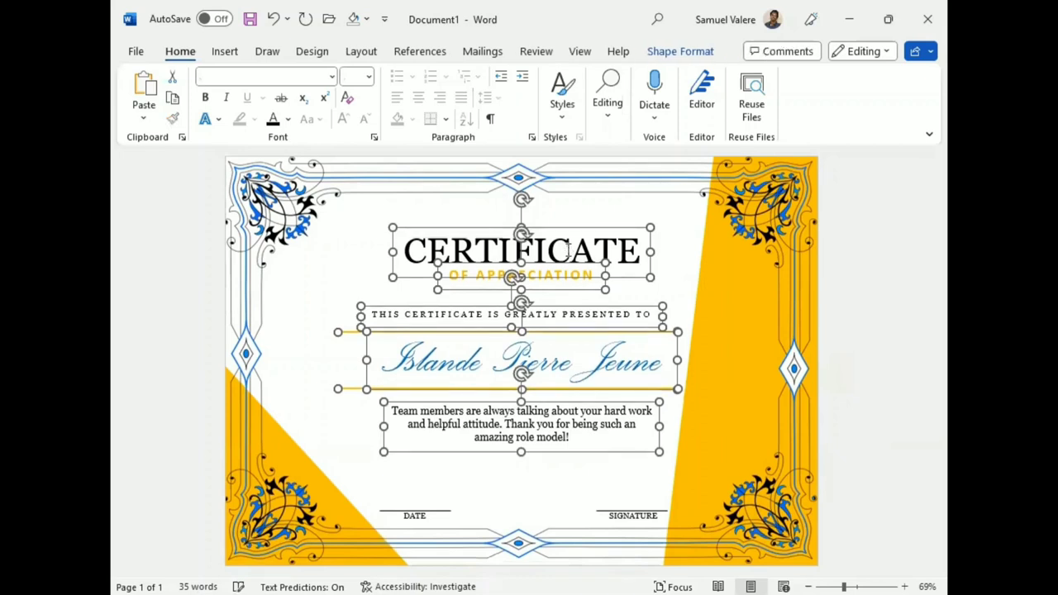
{"action": "key", "text": "Down"}
{"action": "key", "text": "Down"}
{"action": "key", "text": "Down"}
{"action": "key", "text": "Down"}
{"action": "key", "text": "Down"}
{"action": "key", "text": "Down"}
{"action": "key", "text": "Down"}
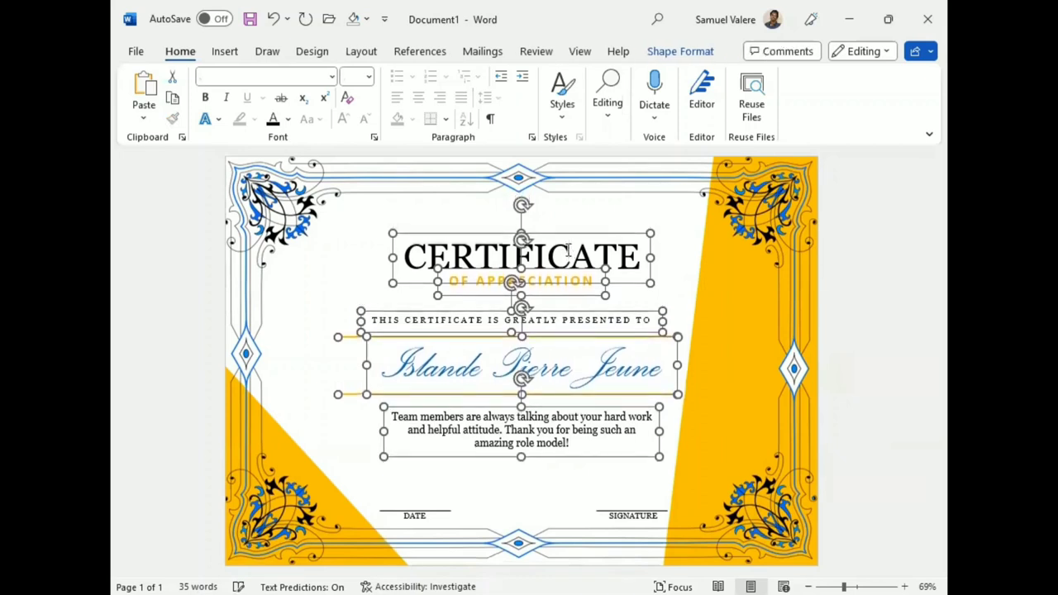
{"action": "key", "text": "Down"}
{"action": "key", "text": "Down"}
{"action": "key", "text": "Down"}
{"action": "key", "text": "Down"}
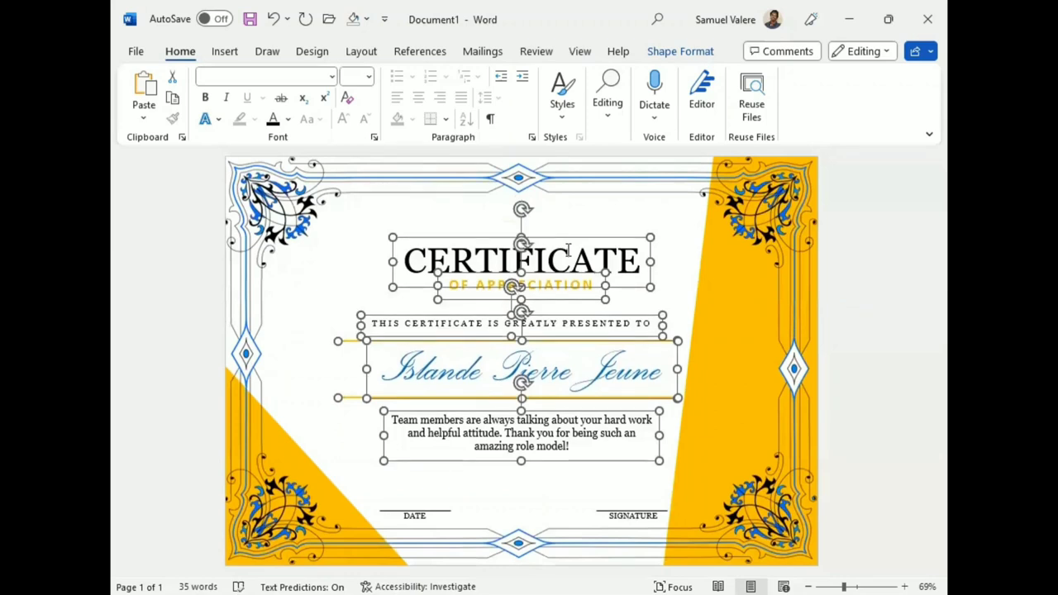
{"action": "key", "text": "Down"}
{"action": "key", "text": "Down"}
{"action": "key", "text": "Down"}
{"action": "key", "text": "Down"}
{"action": "key", "text": "Down"}
{"action": "key", "text": "Down"}
{"action": "key", "text": "Down"}
{"action": "key", "text": "Down"}
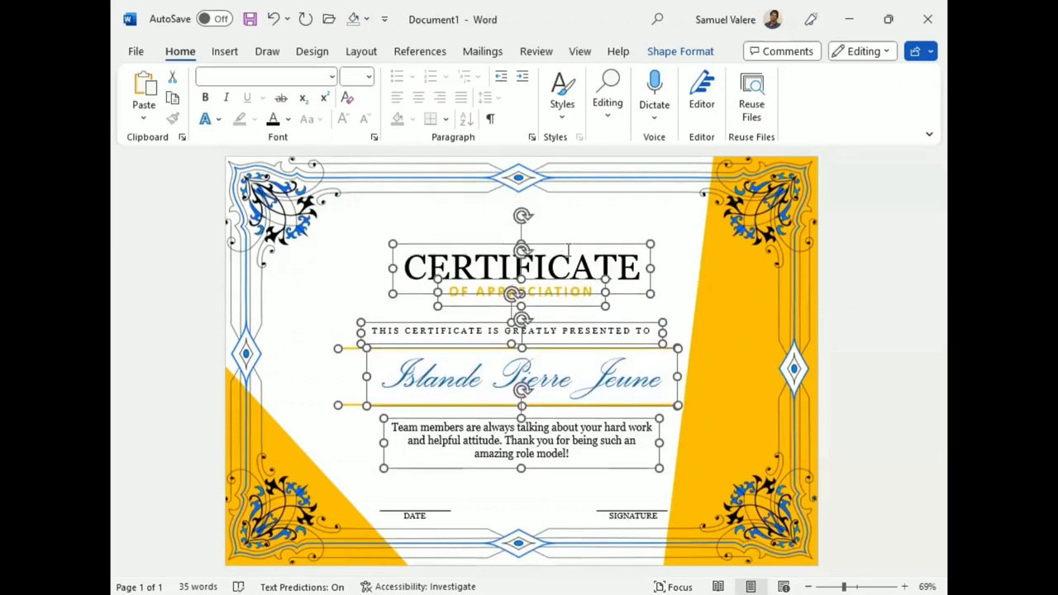
{"action": "key", "text": "Down"}
{"action": "key", "text": "Down"}
{"action": "key", "text": "Down"}
{"action": "key", "text": "Down"}
{"action": "key", "text": "Down"}
{"action": "key", "text": "Down"}
{"action": "key", "text": "Down"}
{"action": "key", "text": "Down"}
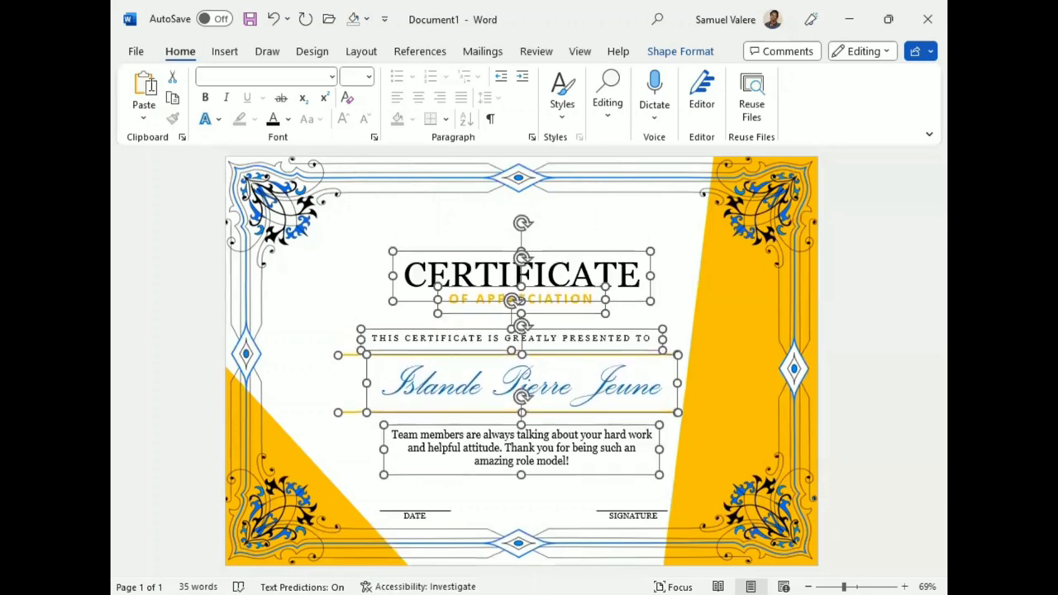
{"action": "key", "text": "Up"}
Draw a text box above the CERTIFICATE title and type 'COMPANY NAME'
{"action": "left_click", "coordinate": [225, 53]}
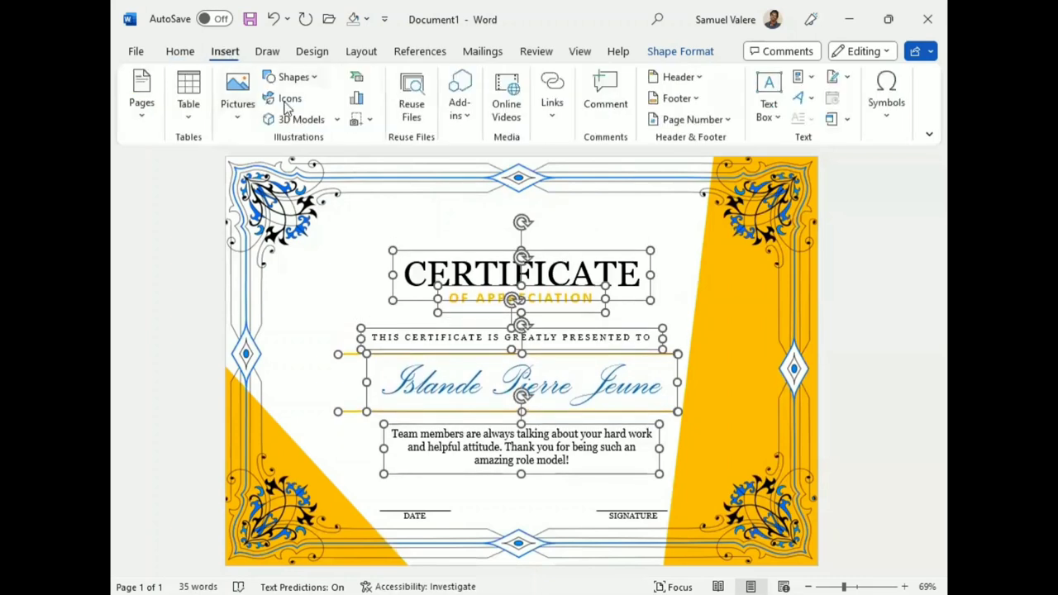
{"action": "left_click", "coordinate": [294, 78]}
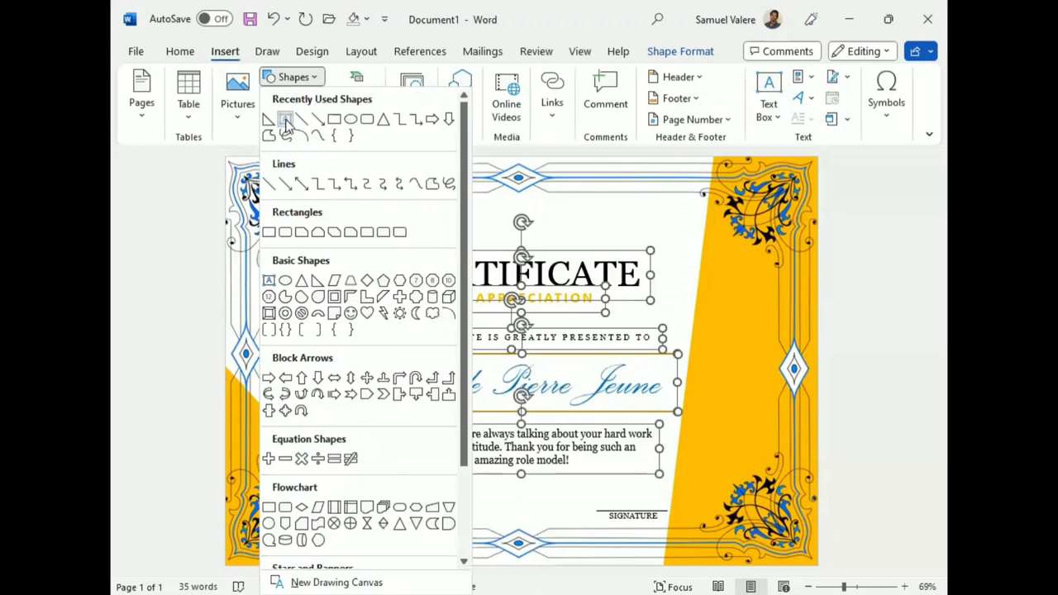
{"action": "left_click", "coordinate": [284, 121]}
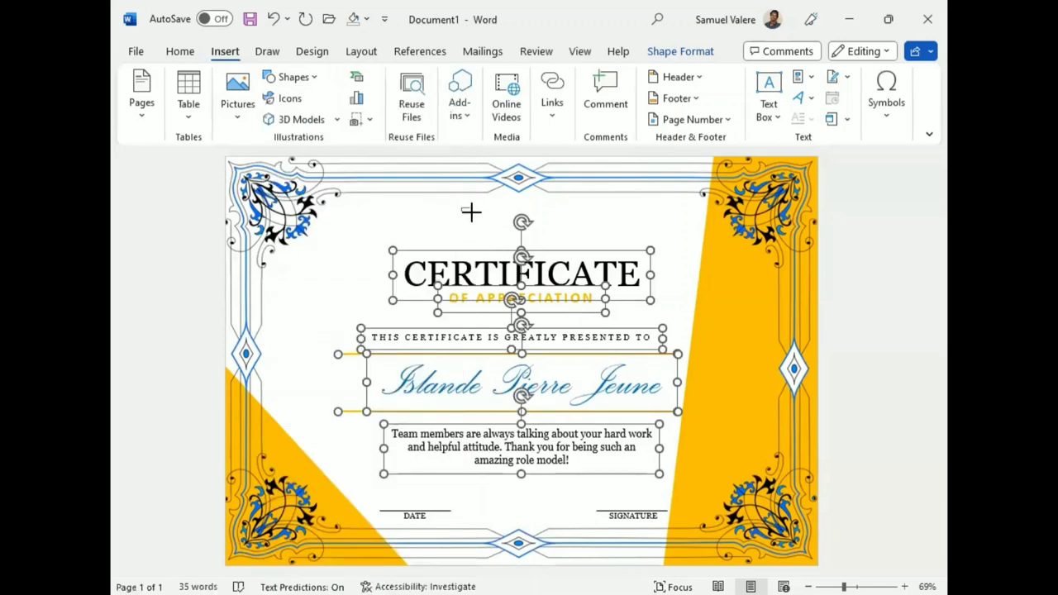
{"action": "left_click_drag", "start_coordinate": [461, 207], "coordinate": [570, 226]}
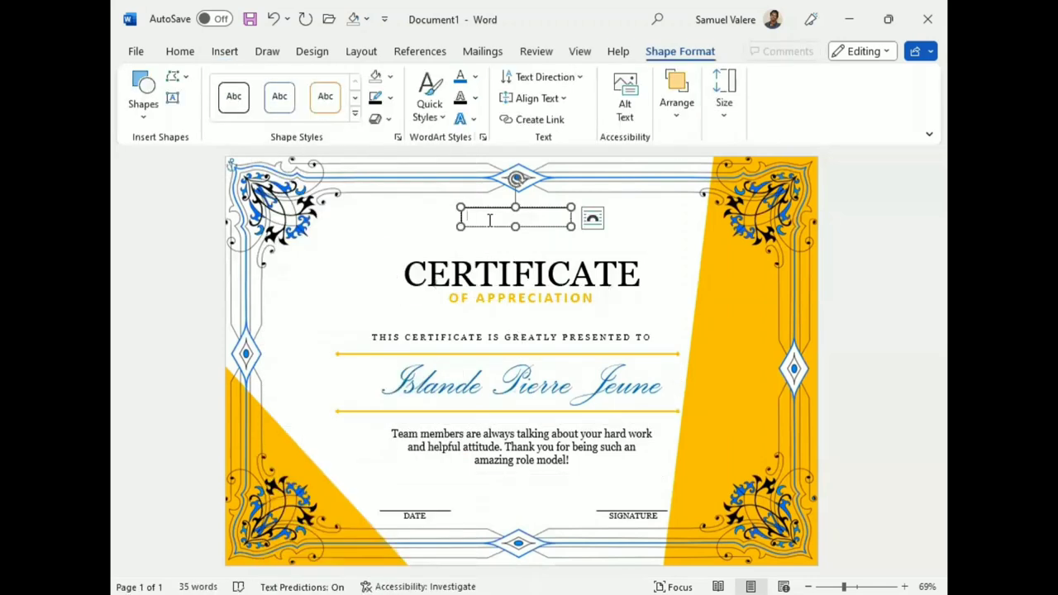
{"action": "type", "text": "co"}
Make COMPANY NAME centred, 18 pt, bold and gold, then lower its box slightly
{"action": "left_click_drag", "start_coordinate": [466, 216], "coordinate": [525, 216]}
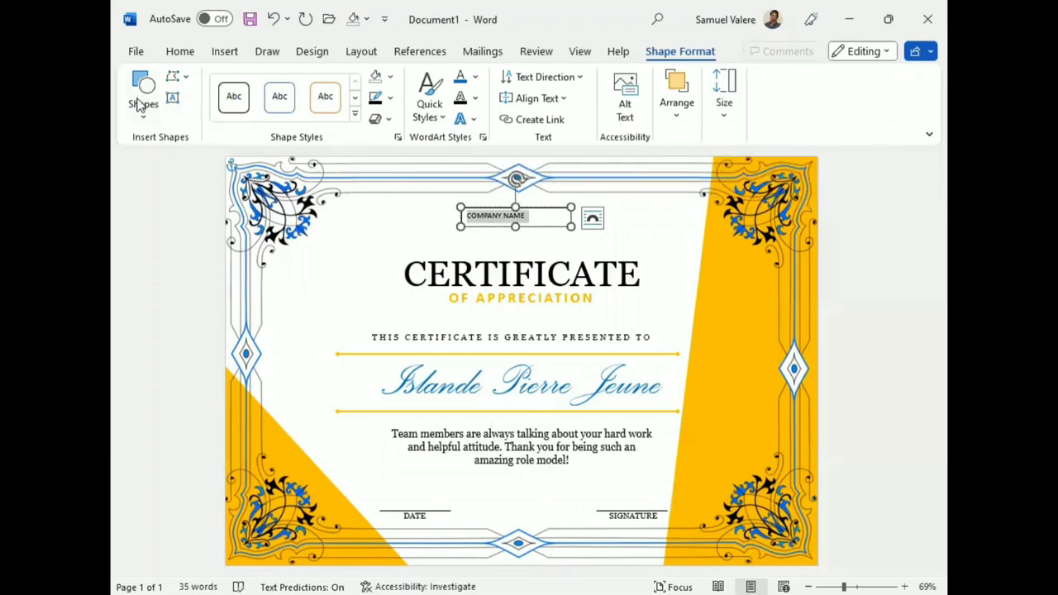
{"action": "left_click", "coordinate": [184, 55]}
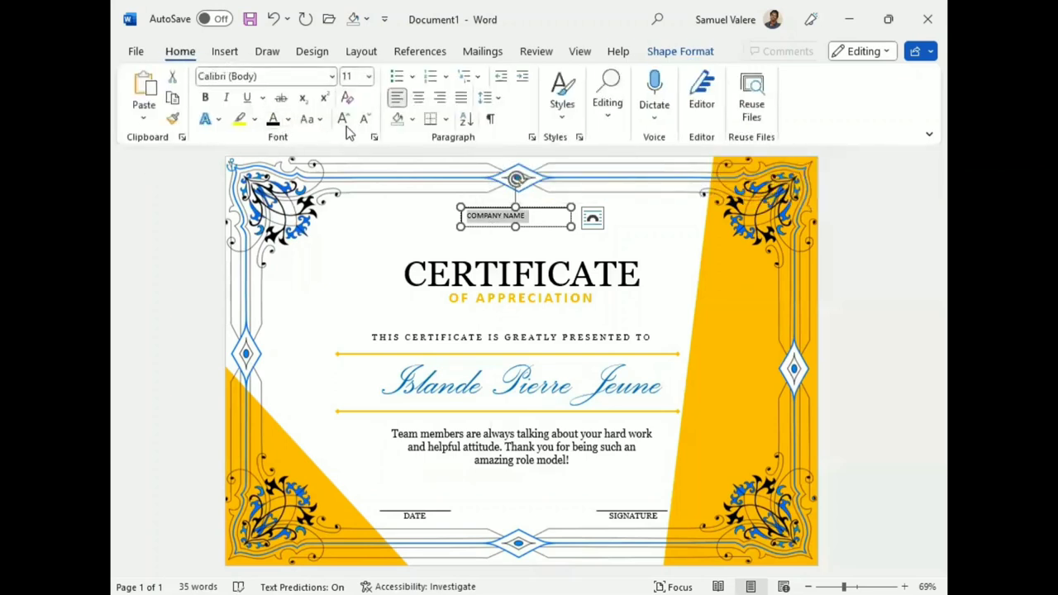
{"action": "left_click", "coordinate": [418, 98]}
{"action": "left_click", "coordinate": [344, 119]}
{"action": "left_click", "coordinate": [344, 119]}
{"action": "left_click", "coordinate": [344, 119]}
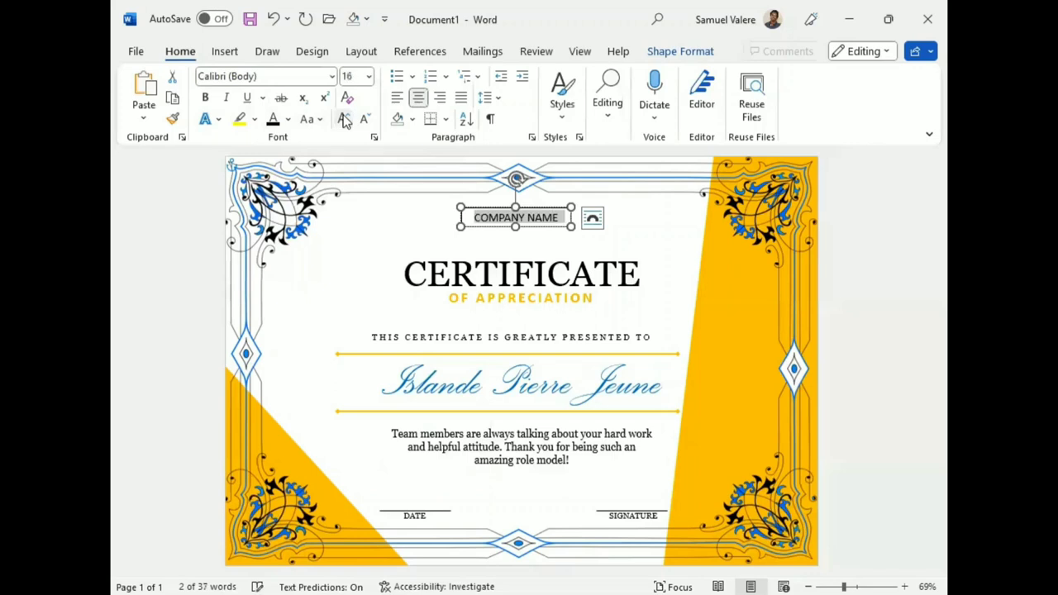
{"action": "left_click", "coordinate": [344, 119]}
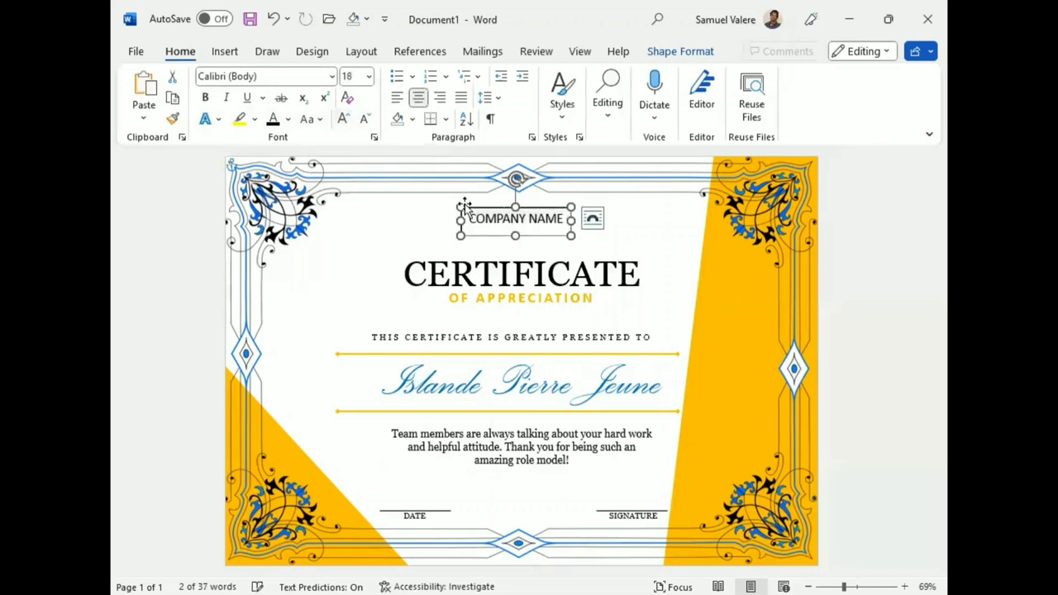
{"action": "double_click", "coordinate": [523, 223]}
{"action": "left_click_drag", "start_coordinate": [523, 223], "coordinate": [549, 220]}
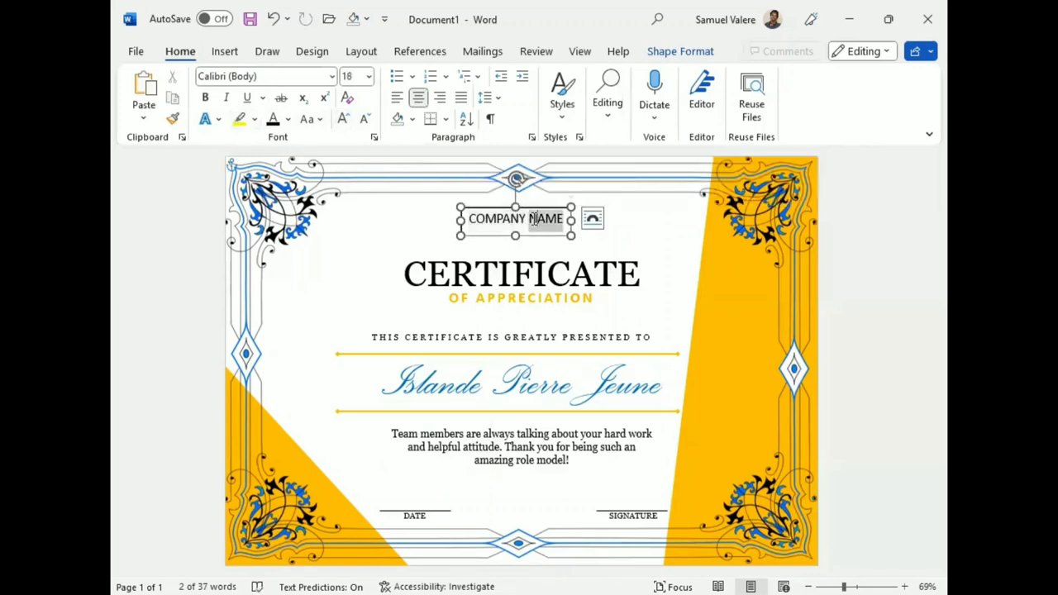
{"action": "left_click", "coordinate": [206, 99]}
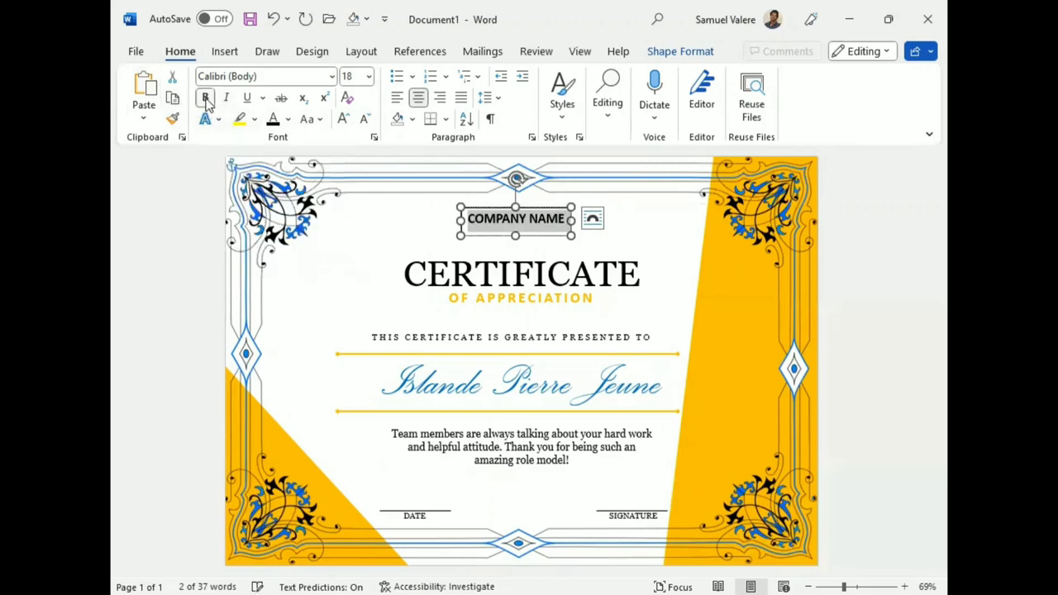
{"action": "left_click", "coordinate": [289, 120]}
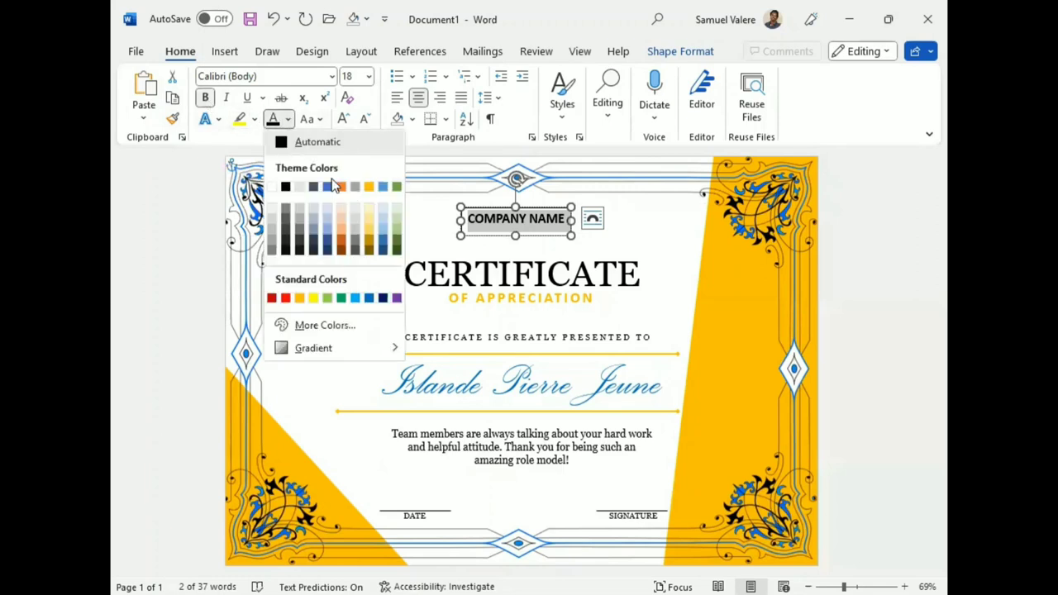
{"action": "left_click", "coordinate": [373, 183]}
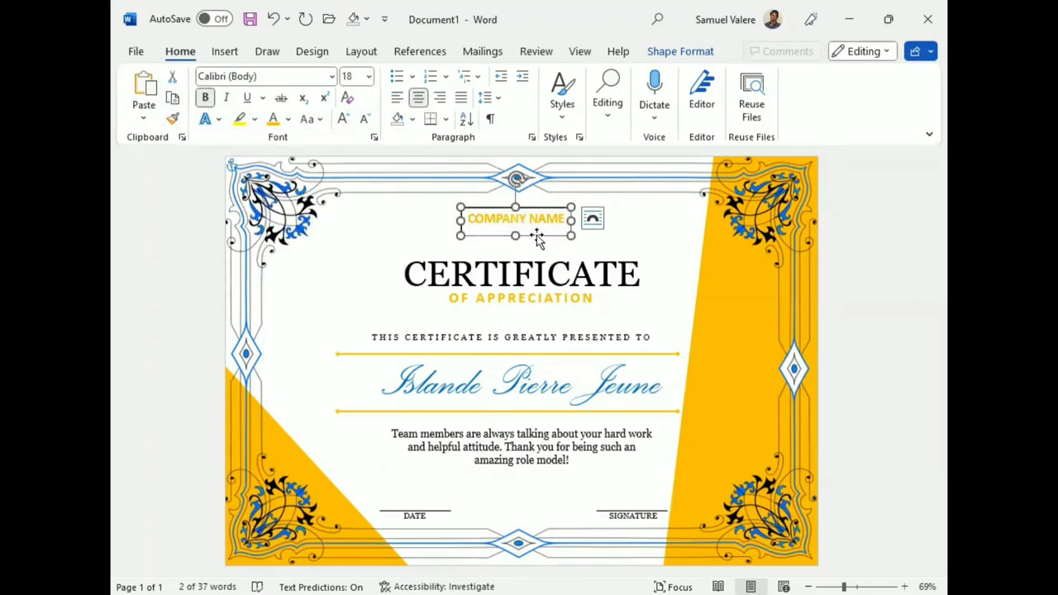
{"action": "left_click_drag", "start_coordinate": [536, 238], "coordinate": [545, 248]}
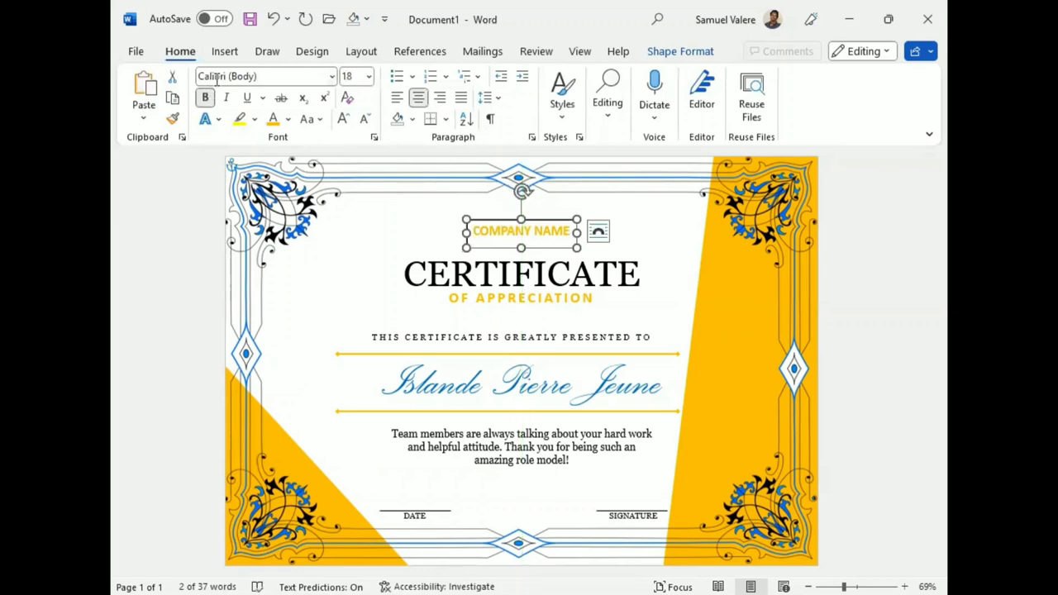
Draw a starburst badge over COMPANY NAME with black fill and no outline
{"action": "left_click", "coordinate": [222, 52]}
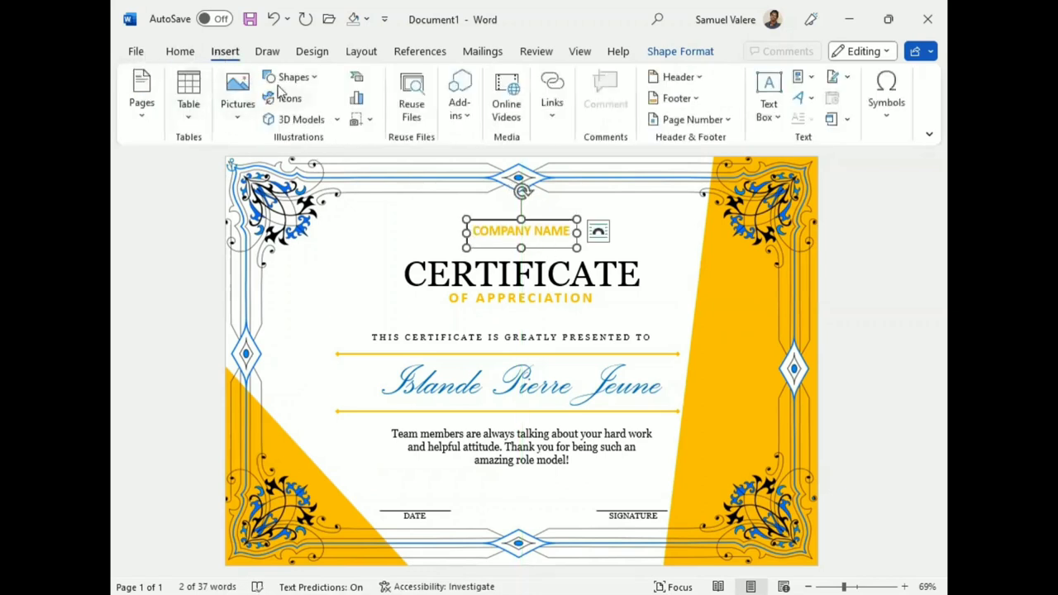
{"action": "left_click", "coordinate": [285, 77]}
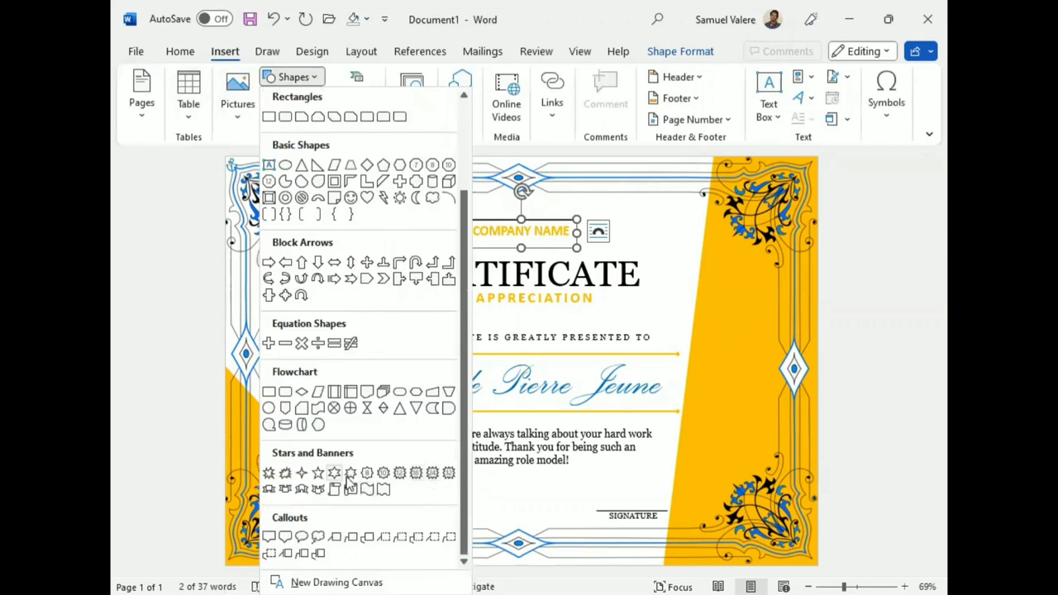
{"action": "left_click", "coordinate": [383, 473]}
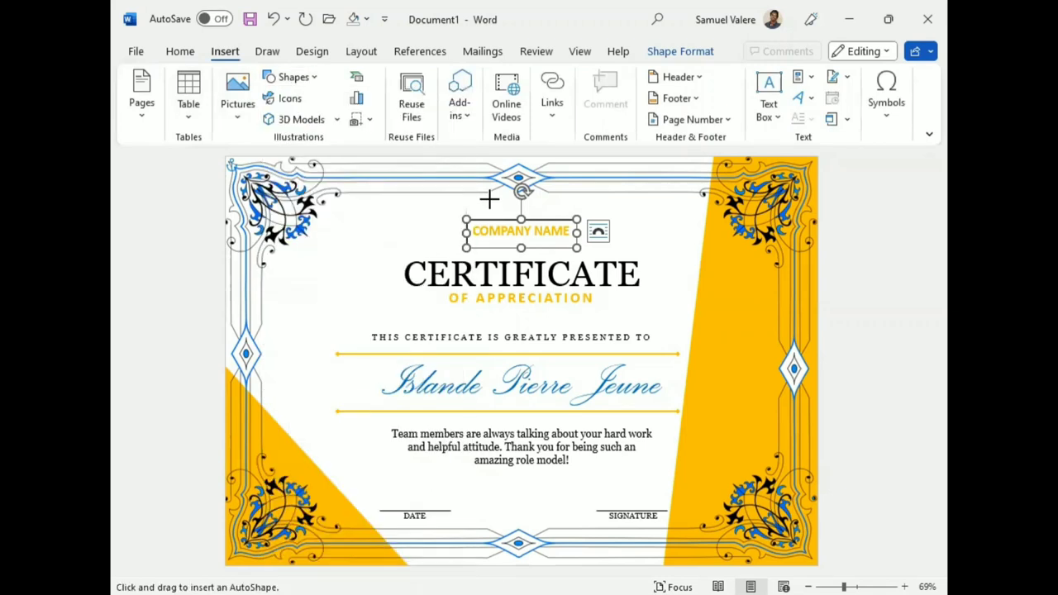
{"action": "left_click_drag", "start_coordinate": [489, 202], "coordinate": [544, 236]}
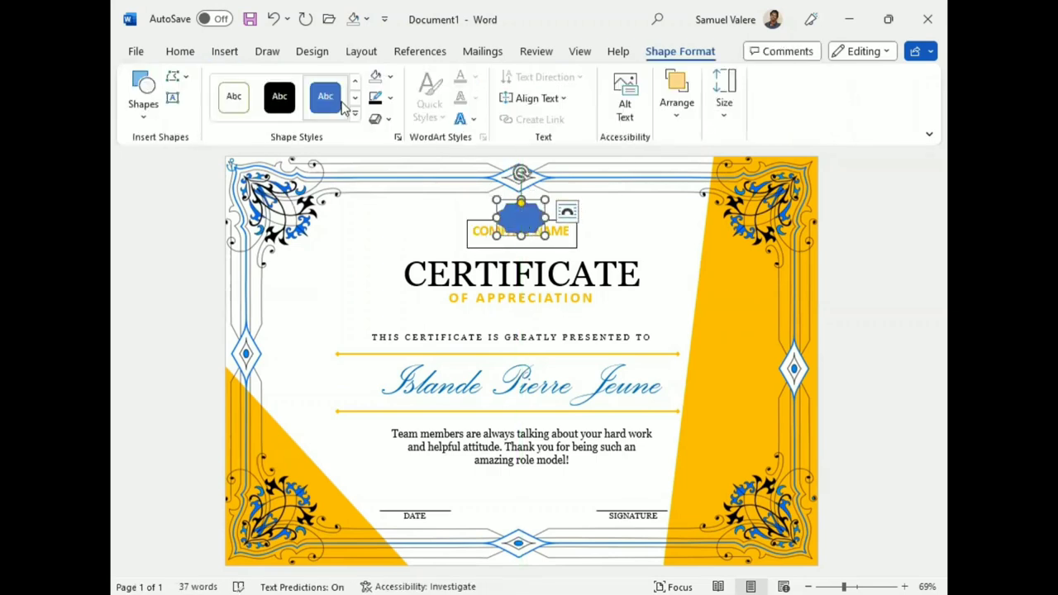
{"action": "left_click", "coordinate": [390, 98]}
{"action": "left_click", "coordinate": [385, 279]}
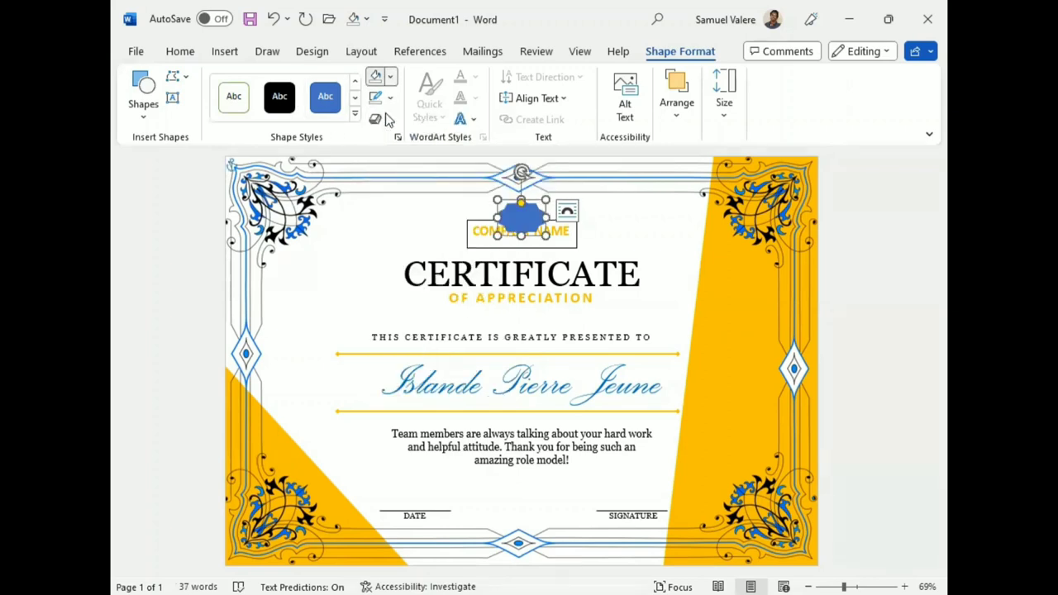
{"action": "left_click", "coordinate": [390, 76]}
{"action": "left_click", "coordinate": [388, 120]}
{"action": "left_click", "coordinate": [388, 120]}
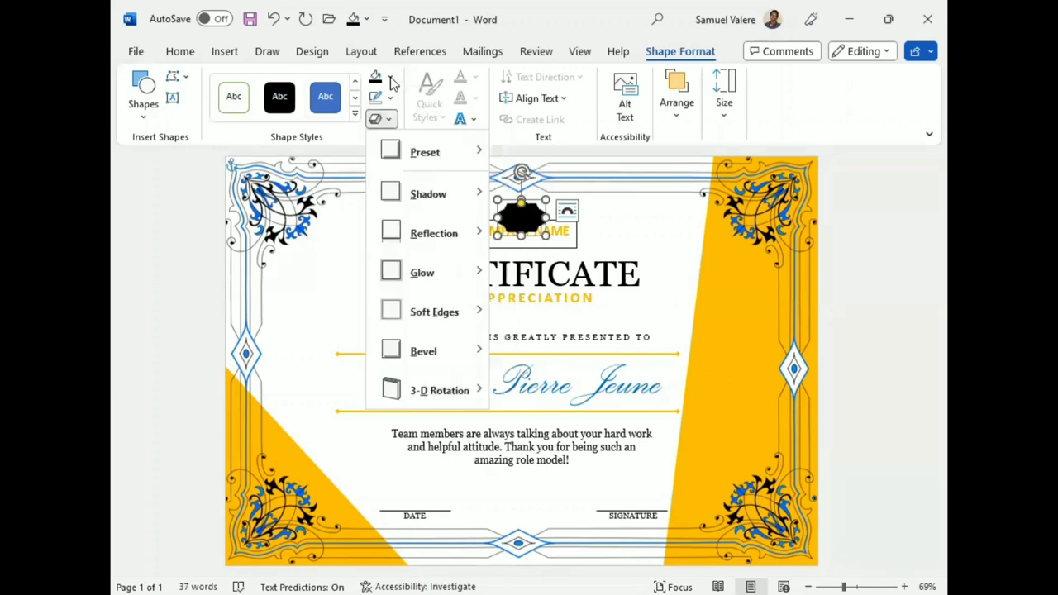
Send the badge behind the COMPANY NAME text and remove that text box's border
{"action": "left_click", "coordinate": [533, 58]}
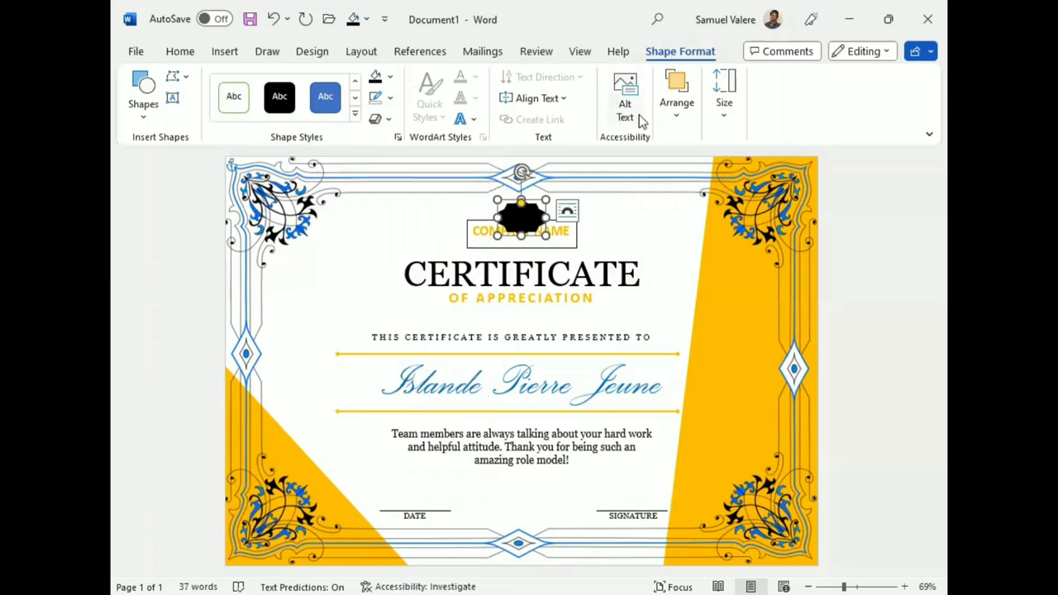
{"action": "left_click", "coordinate": [677, 112]}
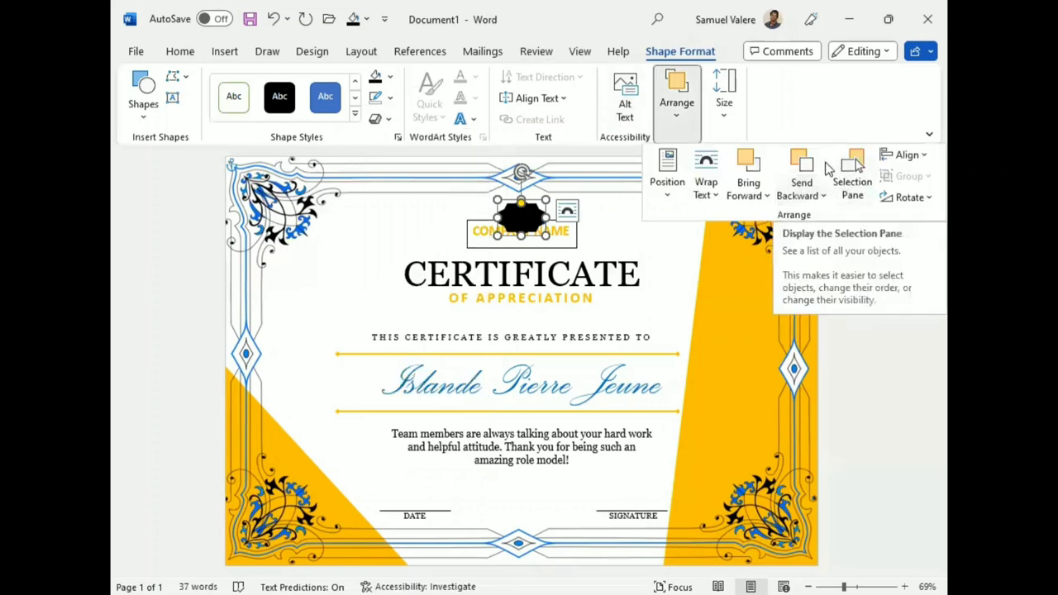
{"action": "left_click", "coordinate": [802, 169]}
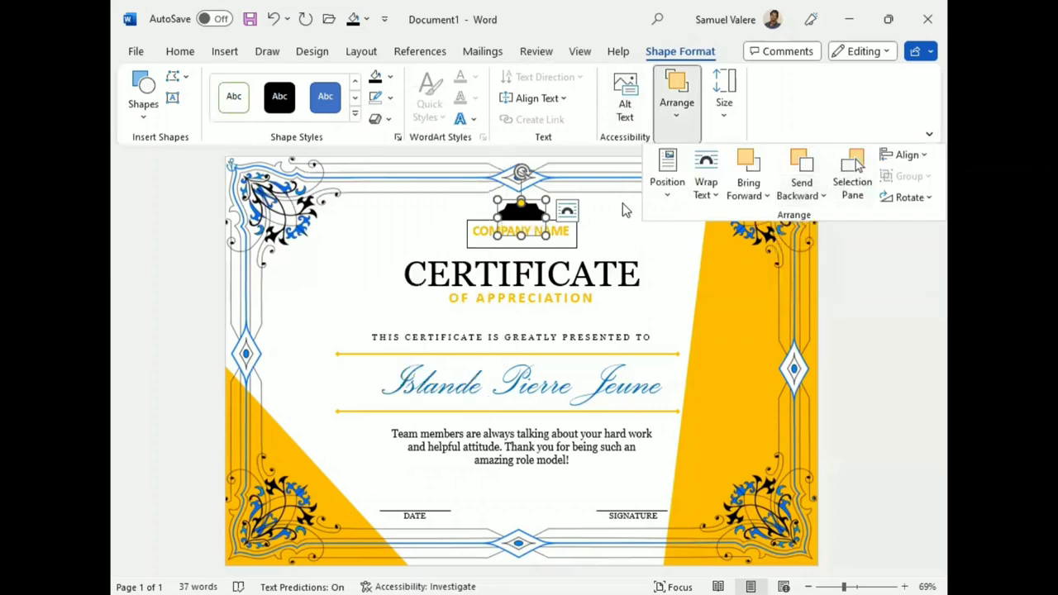
{"action": "left_click", "coordinate": [453, 227]}
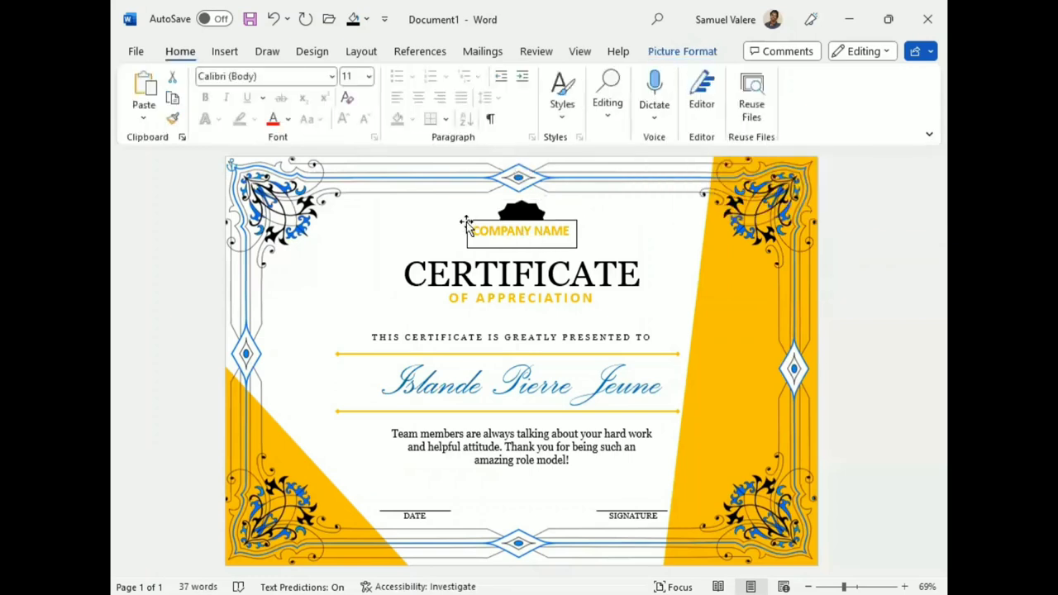
{"action": "left_click", "coordinate": [466, 235]}
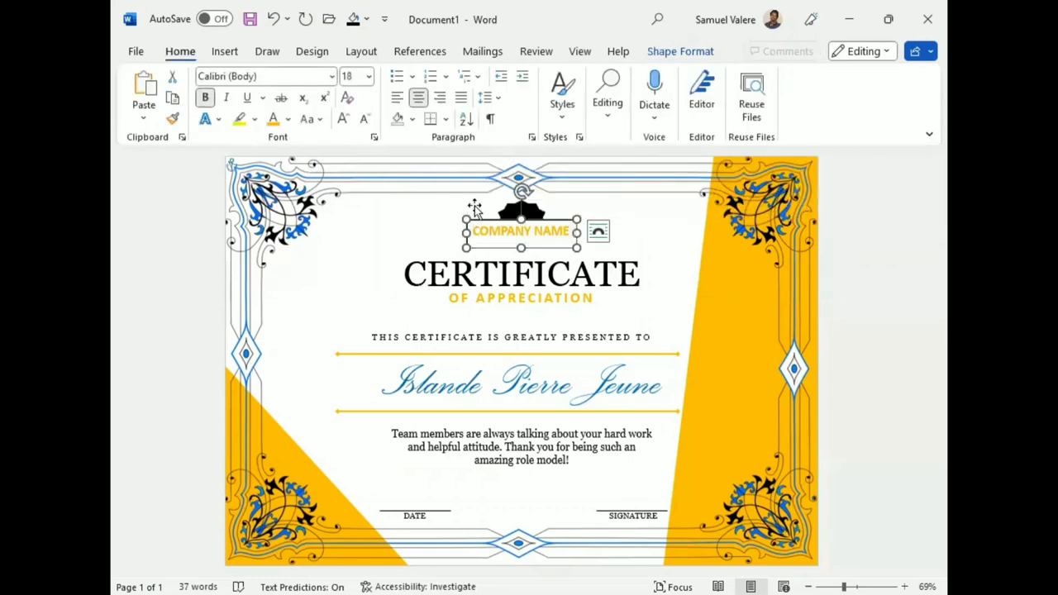
{"action": "left_click", "coordinate": [677, 53]}
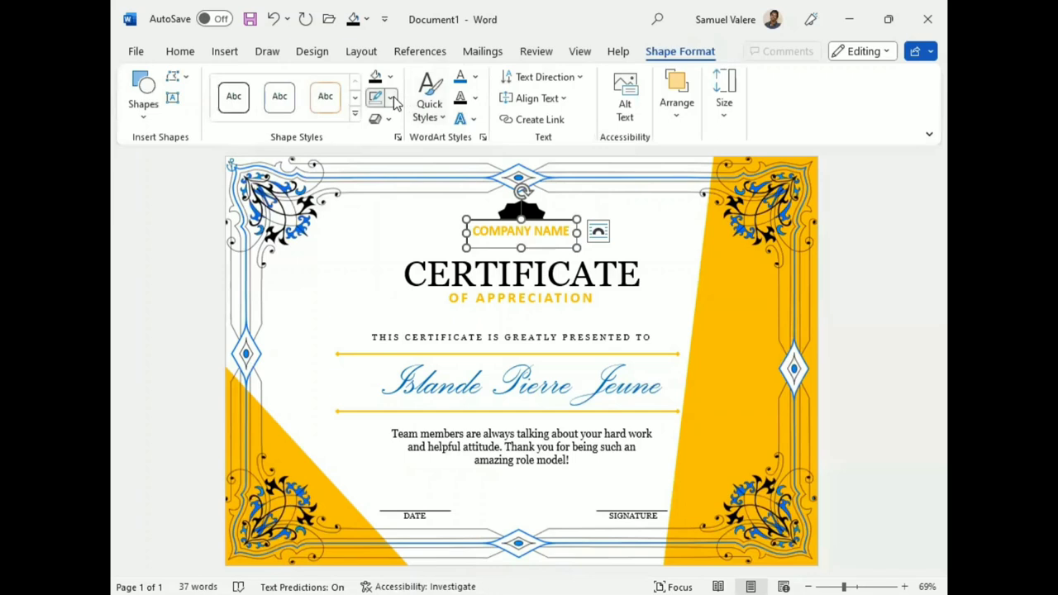
{"action": "left_click", "coordinate": [386, 98]}
{"action": "left_click", "coordinate": [386, 279]}
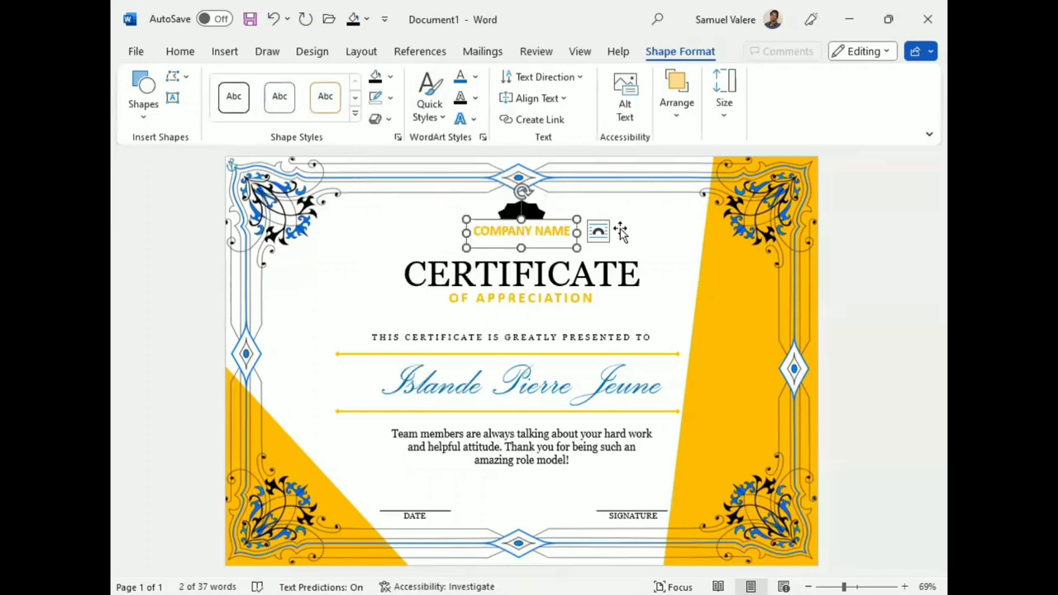